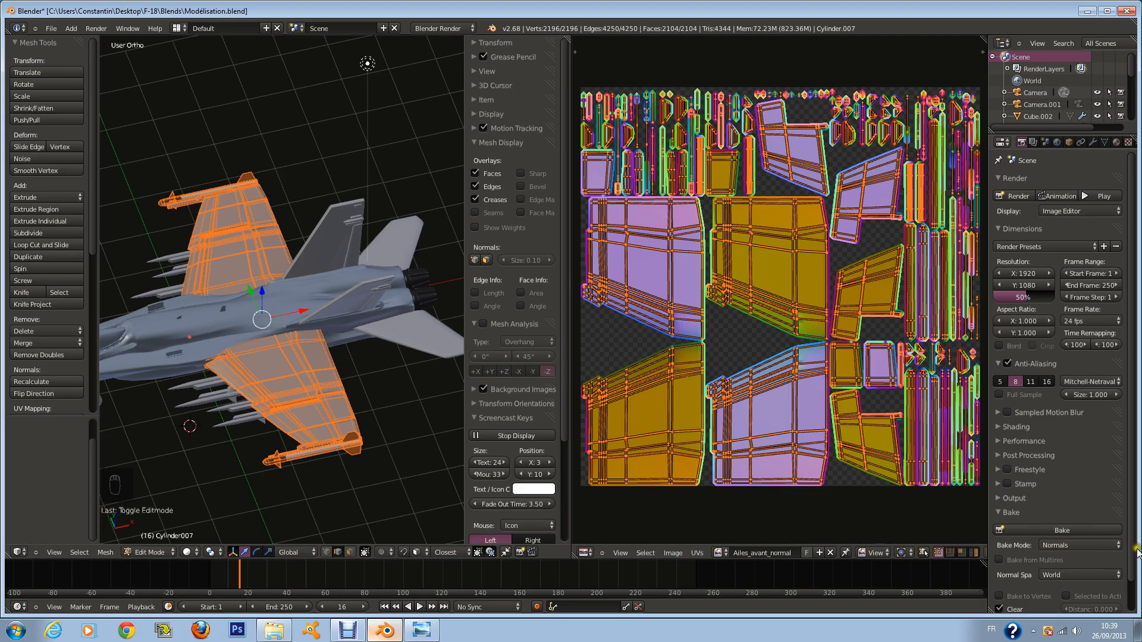
# Leave the front wings and open the tail fins and stabilizers mesh in Edit Mode
pyautogui.press('Tab')
pyautogui.rightClick(383, 312)
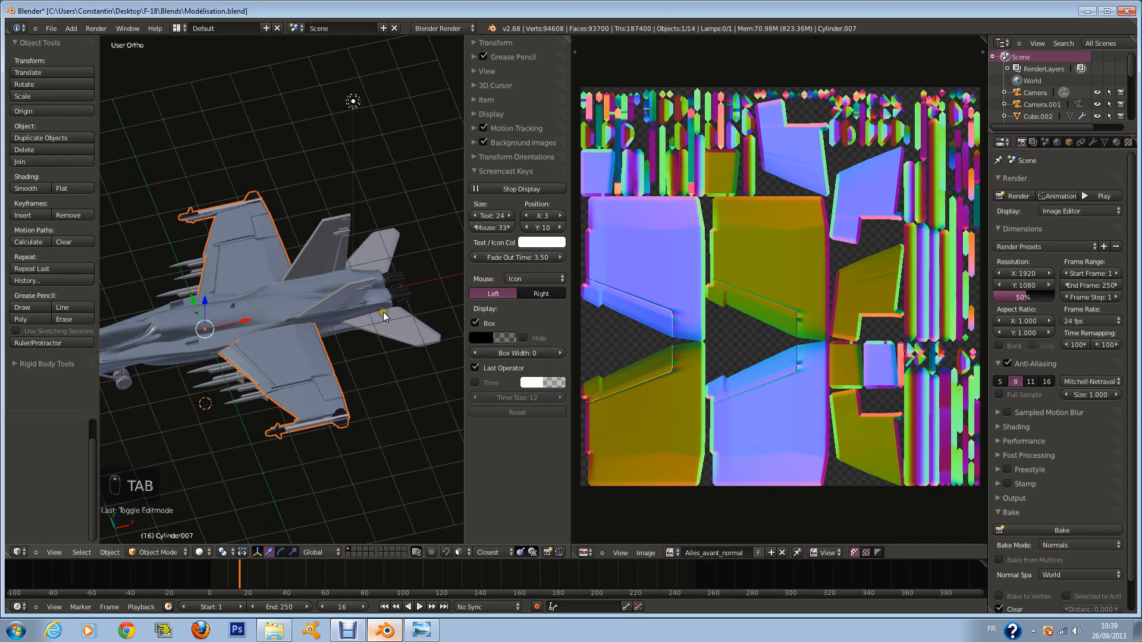
pyautogui.scroll(4, 383, 321)
pyautogui.press('Tab')
pyautogui.scroll(7, 800, 351)
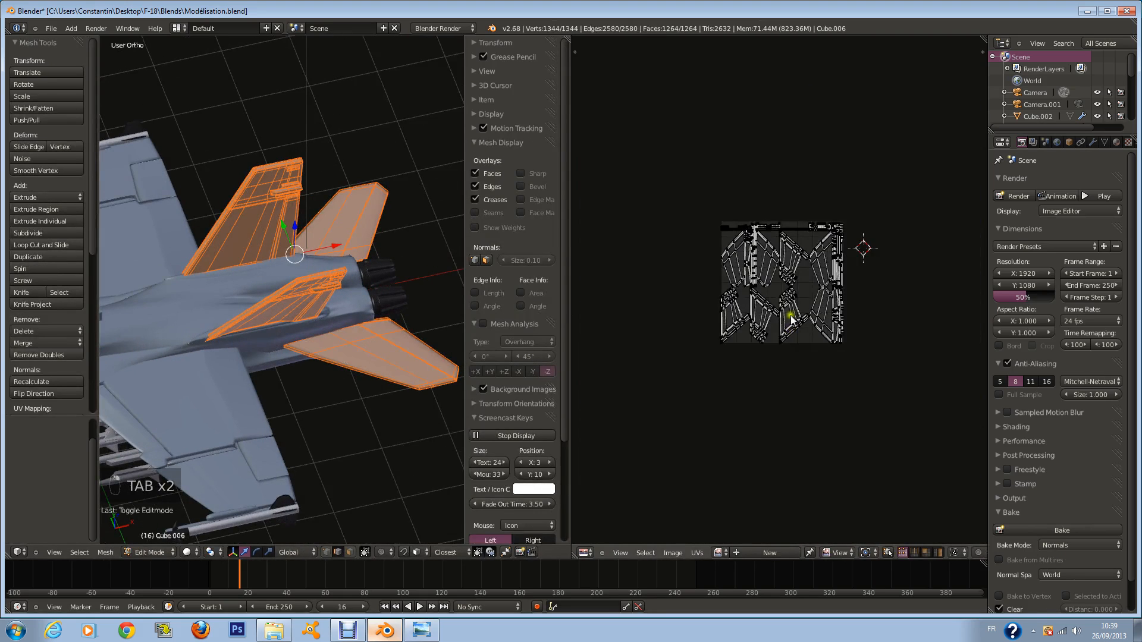
# Create a blank 2048 px image named Ailes_arrière_AO for the tail's UV layout and save the file
pyautogui.click(665, 555)
pyautogui.click(701, 542)
pyautogui.click(749, 493)
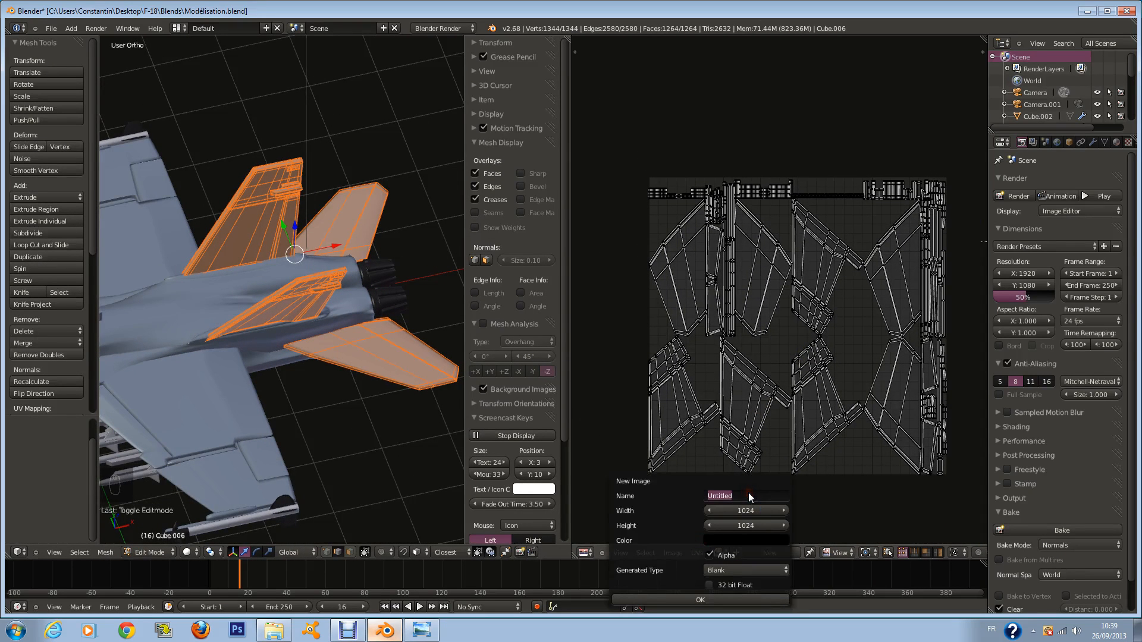
pyautogui.write('Ailes_arrière_AO')
pyautogui.press('Return')
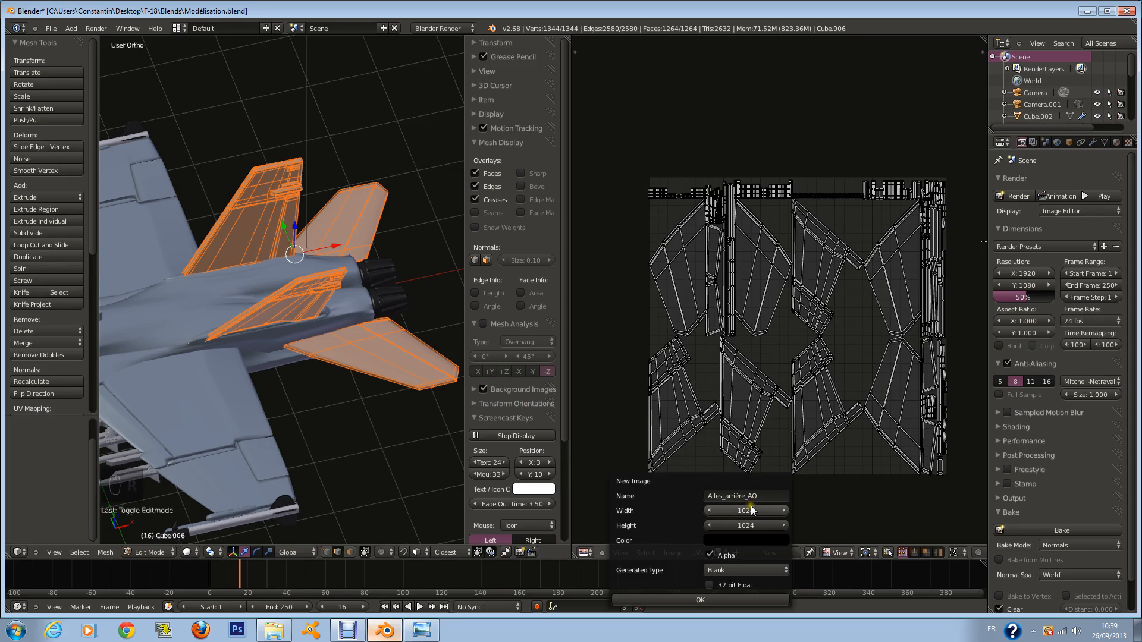
pyautogui.write('2048')
pyautogui.click(737, 599)
pyautogui.hotkey('ctrl', 's')
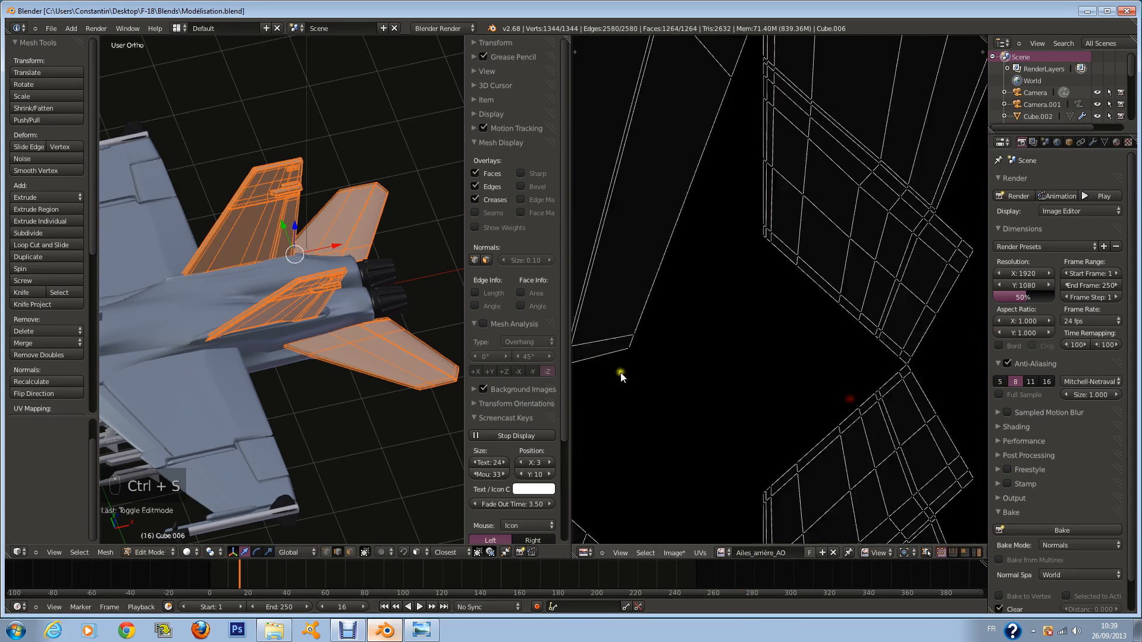
# Return to Object Mode, save the file and assign the existing Base material to the tail object
pyautogui.press('Tab')
pyautogui.hotkey('ctrl', 's')
pyautogui.click(1116, 142)
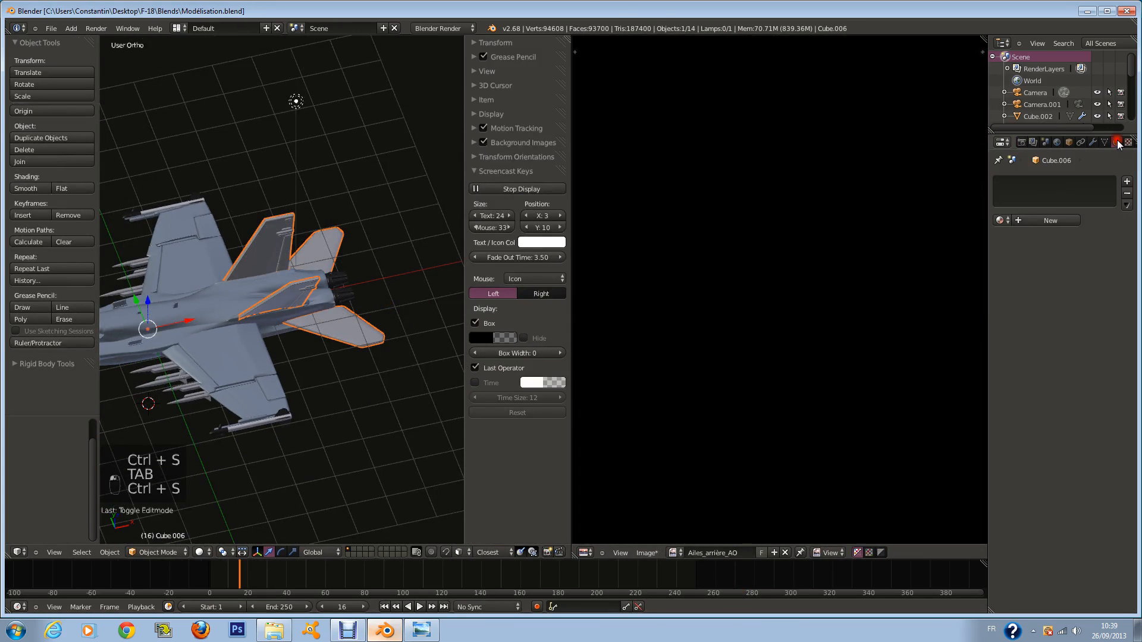
pyautogui.click(1003, 221)
pyautogui.click(1029, 237)
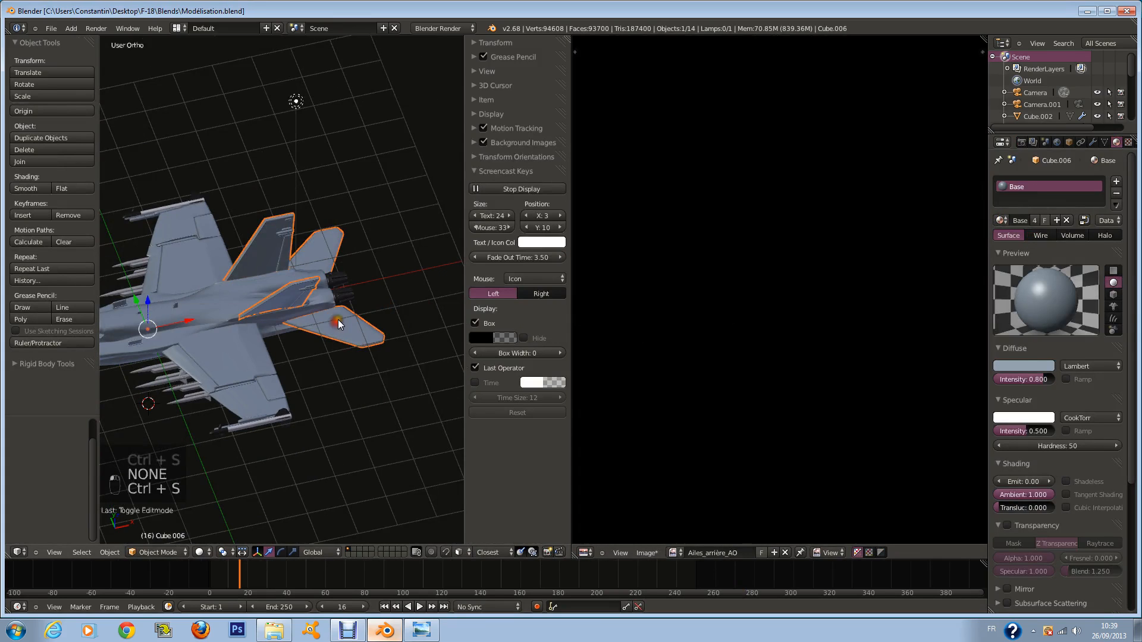
# Examine the tail fin markings in the USMC_FA-18_Hornet reference photo alongside the front view of the model
pyautogui.scroll(3, 338, 319)
pyautogui.press('KP_1')
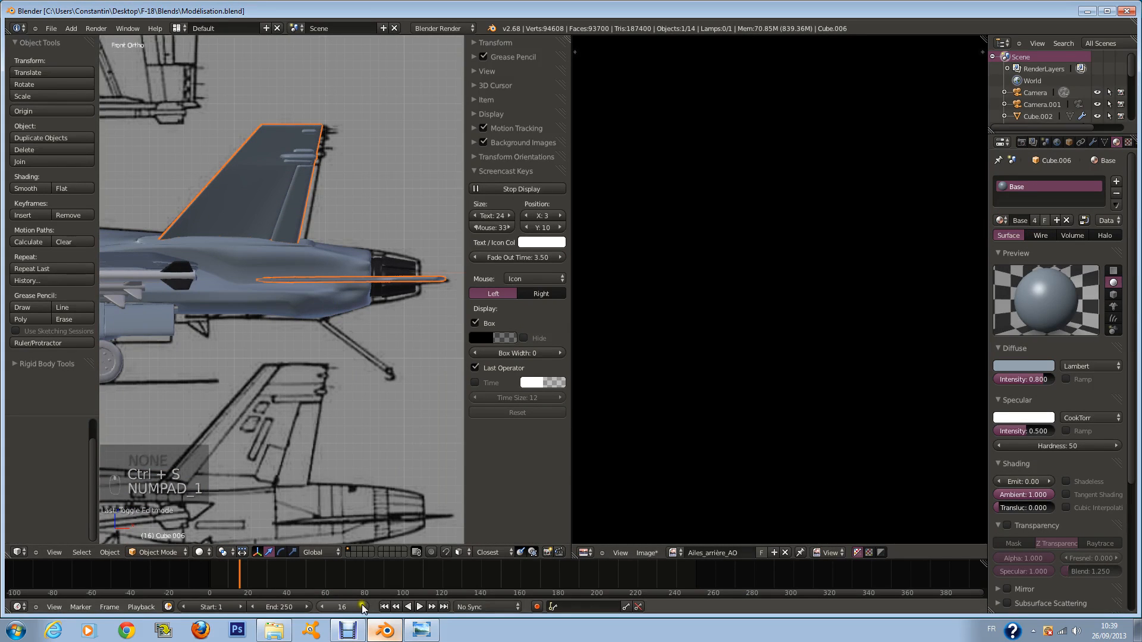
pyautogui.click(412, 640)
pyautogui.click(412, 639)
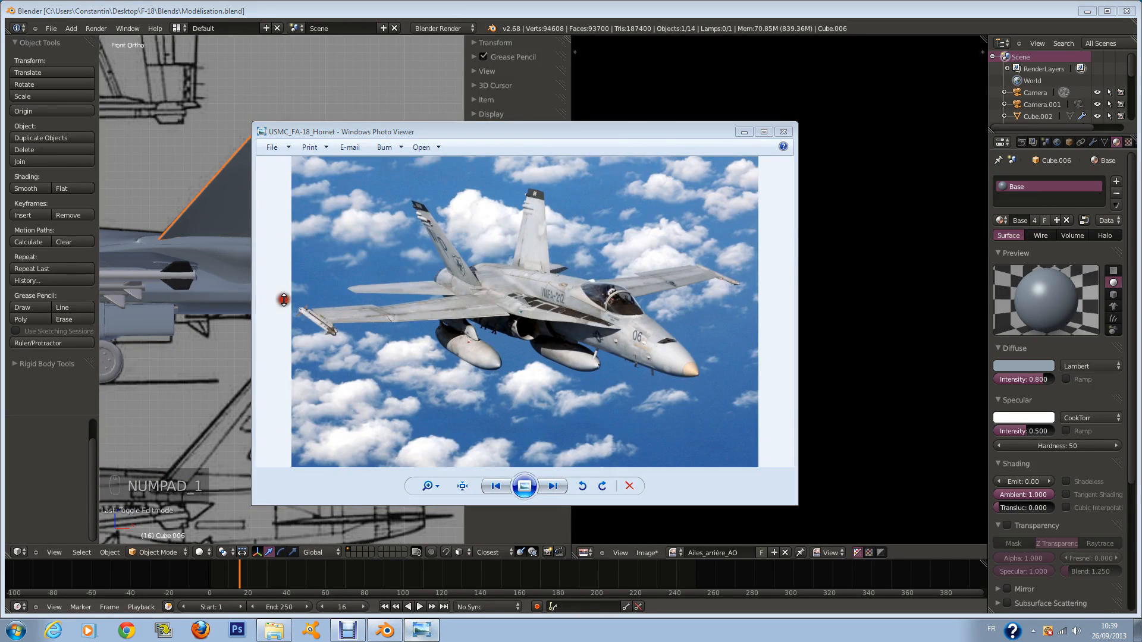
# Open the tail mesh in Edit Mode, in front-view wireframe with nothing selected
pyautogui.press('KP_1')
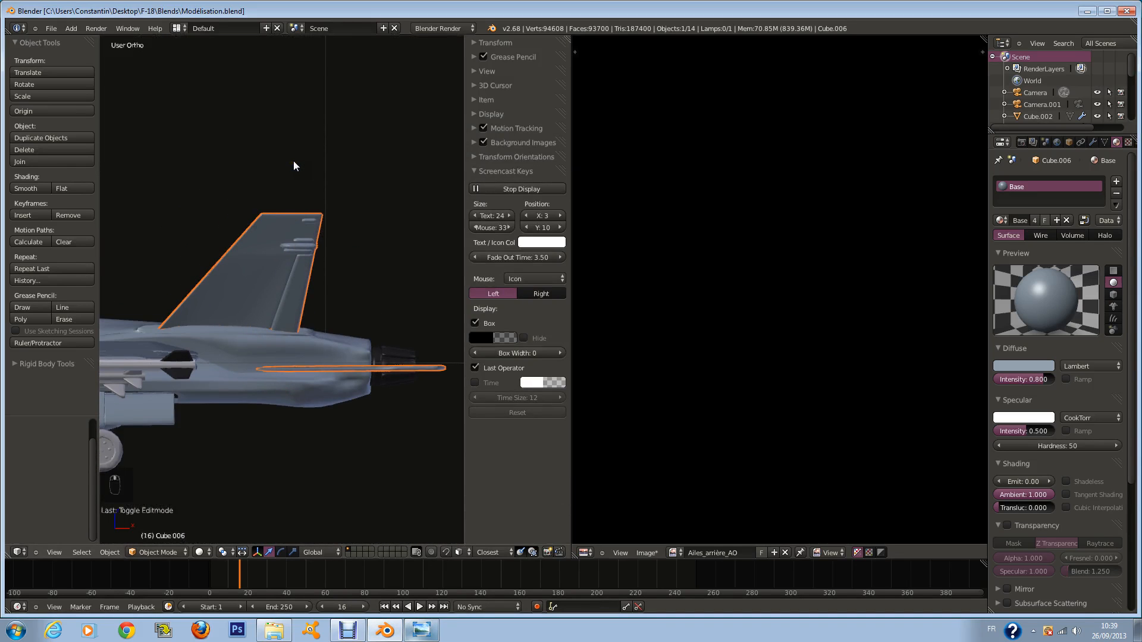
pyautogui.press('Tab')
pyautogui.press('z')
pyautogui.scroll(3, 294, 160)
pyautogui.press('a')
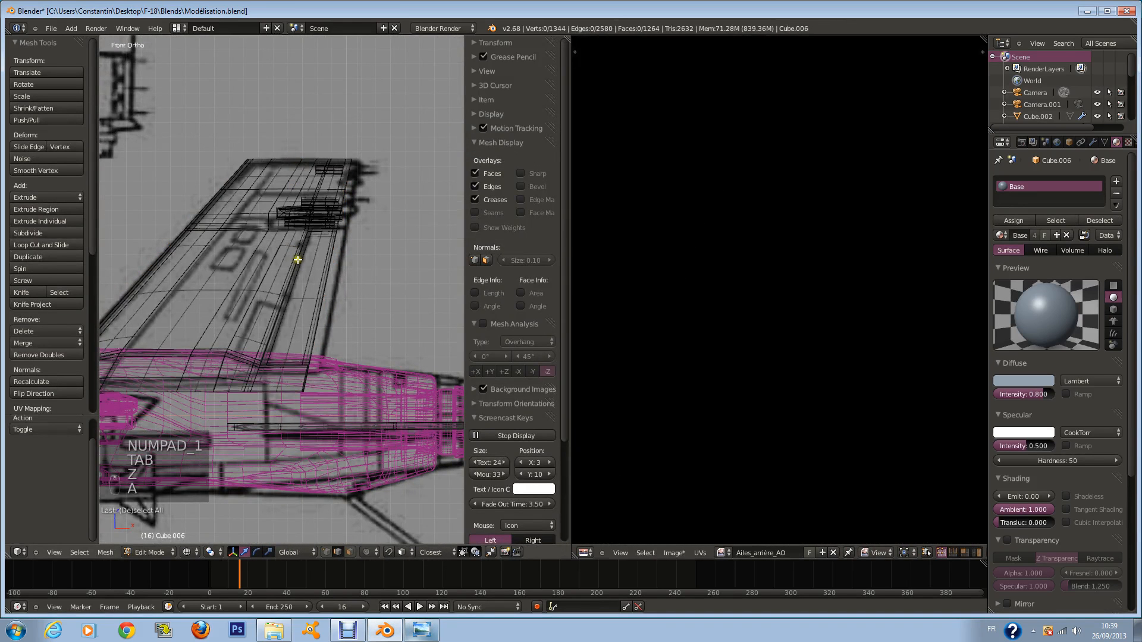
# Try to select only the fins' tip faces by box-selecting the upper ends and deselecting the linked small pods
pyautogui.press('b')
pyautogui.moveTo(216, 117); pyautogui.dragTo(419, 170)
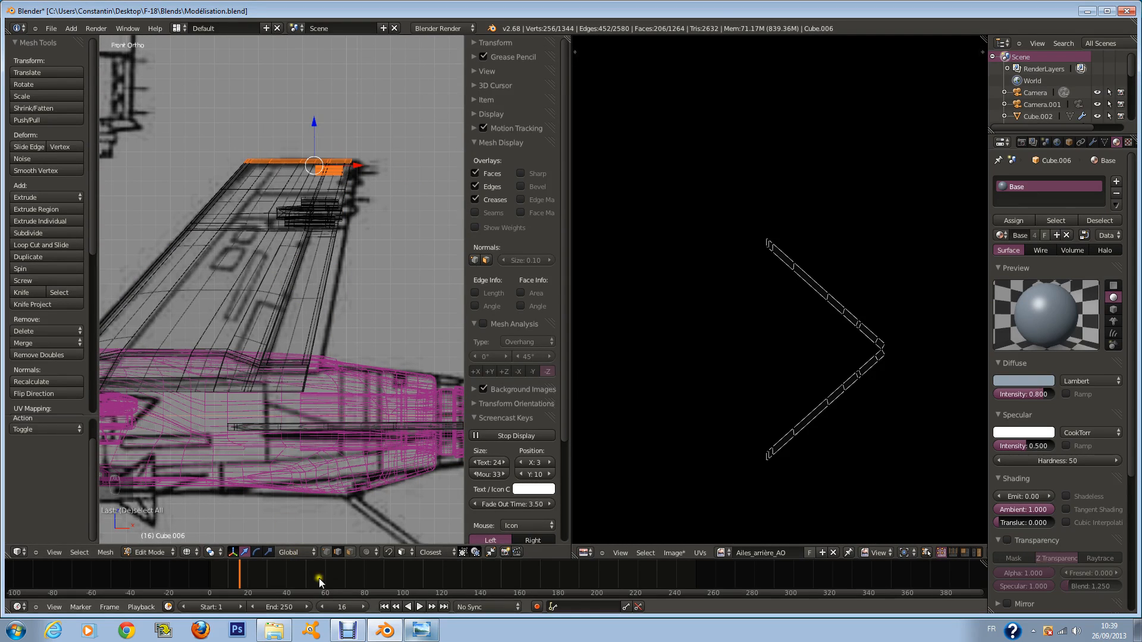
pyautogui.press('z')
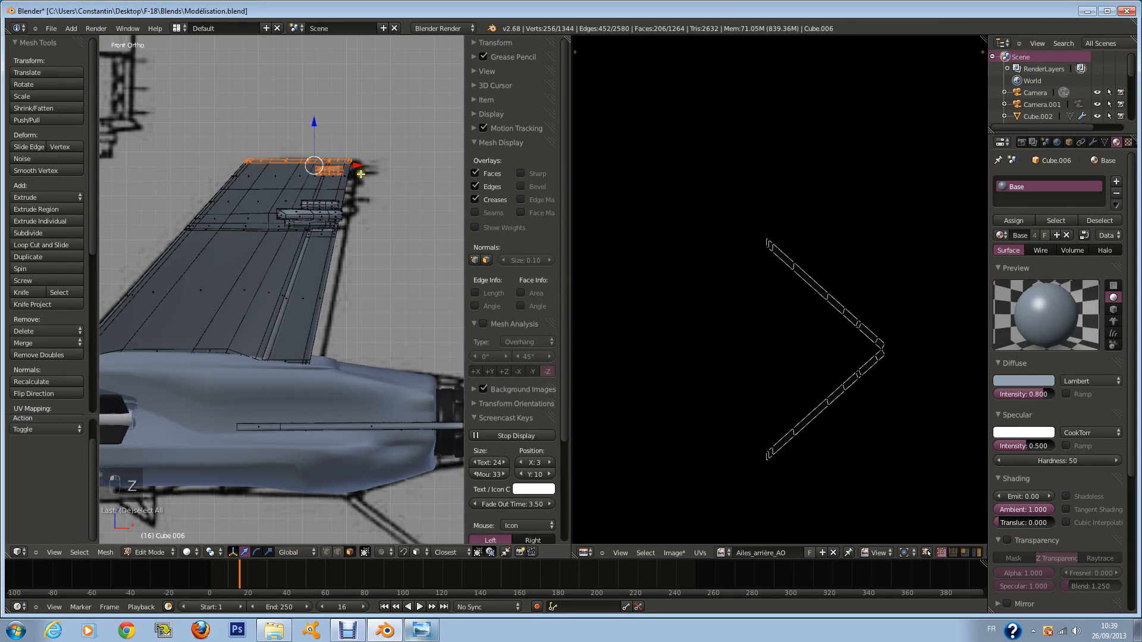
pyautogui.press('z')
pyautogui.hotkey('shift', 'l')
pyautogui.hotkey('shift', 'l')
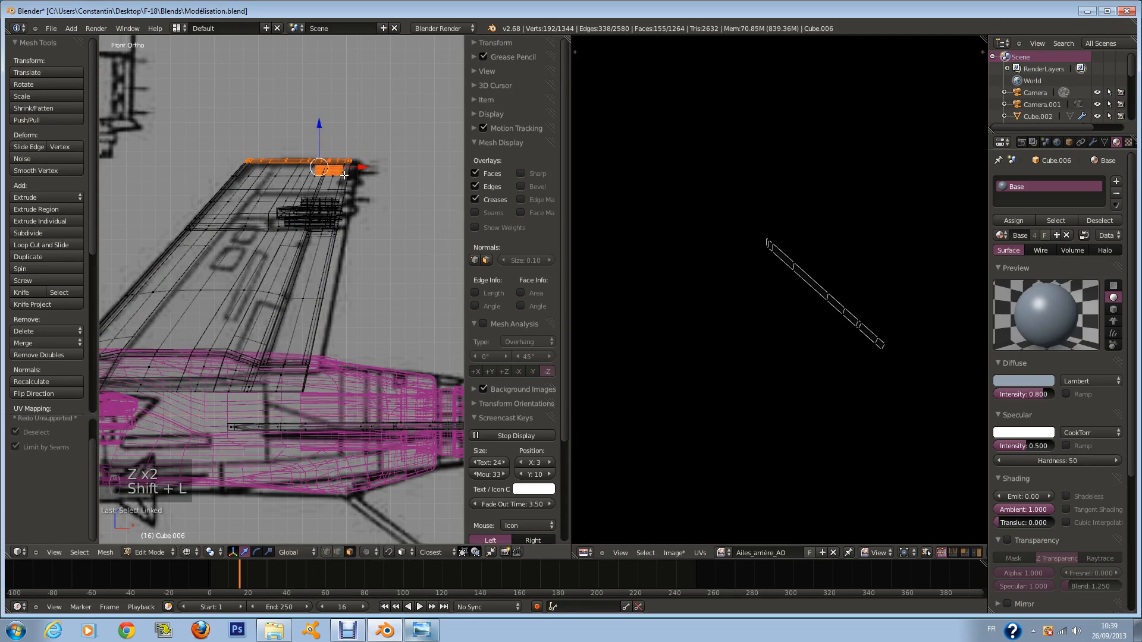
pyautogui.hotkey('shift', 'l')
pyautogui.hotkey('shift', 'l')
pyautogui.hotkey('shift', 'l')
pyautogui.hotkey('shift', 'l')
pyautogui.hotkey('shift', 'l')
pyautogui.hotkey('shift', 'l')
pyautogui.hotkey('shift', 'l')
pyautogui.hotkey('shift', 'l')
pyautogui.hotkey('shift', 'l')
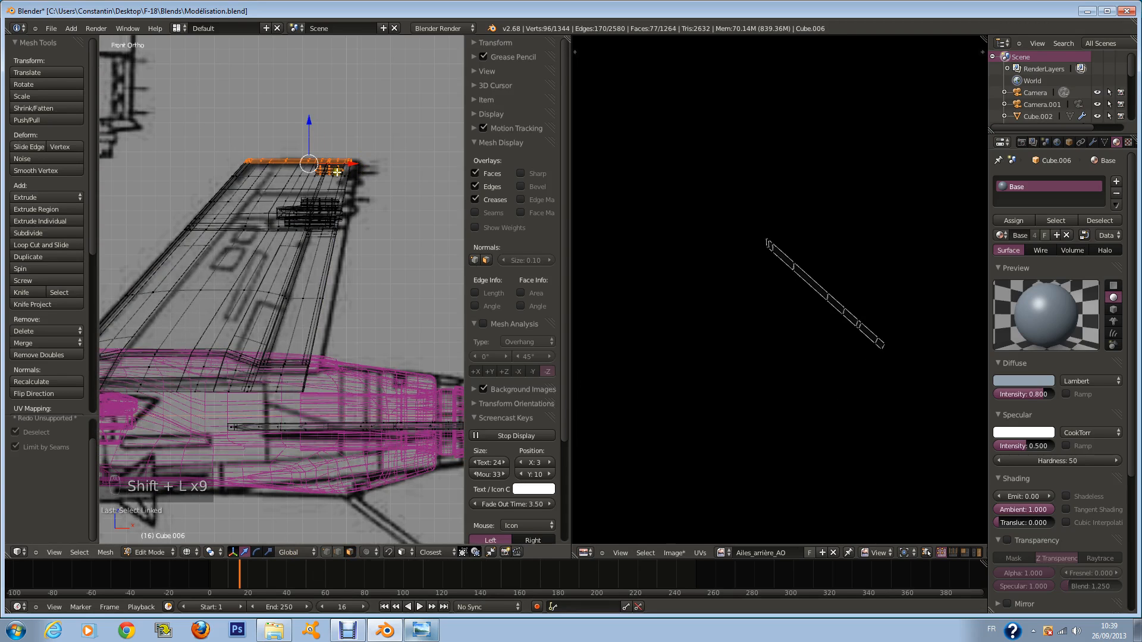
pyautogui.moveTo(335, 170); pyautogui.dragTo(325, 179, button='middle')
pyautogui.hotkey('shift', 'l')
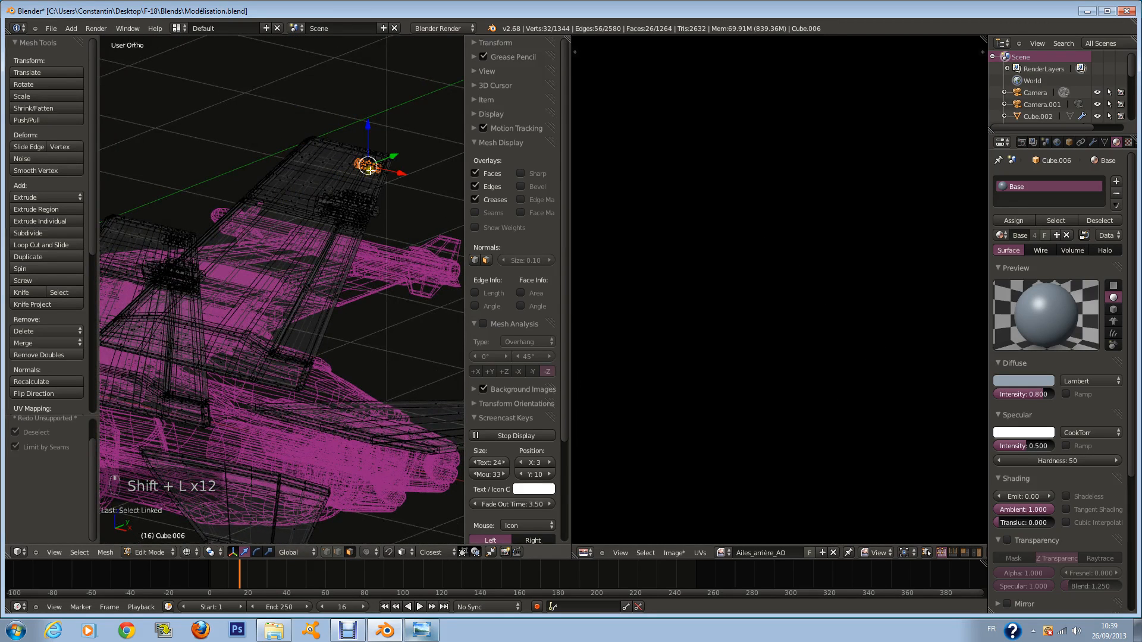
pyautogui.hotkey('shift', 'l')
pyautogui.rightClick(373, 159)
pyautogui.press('KP_1')
pyautogui.keyDown('shift'); pyautogui.moveTo(362, 44); pyautogui.dragTo(362, 148, button='middle'); pyautogui.keyUp('shift')
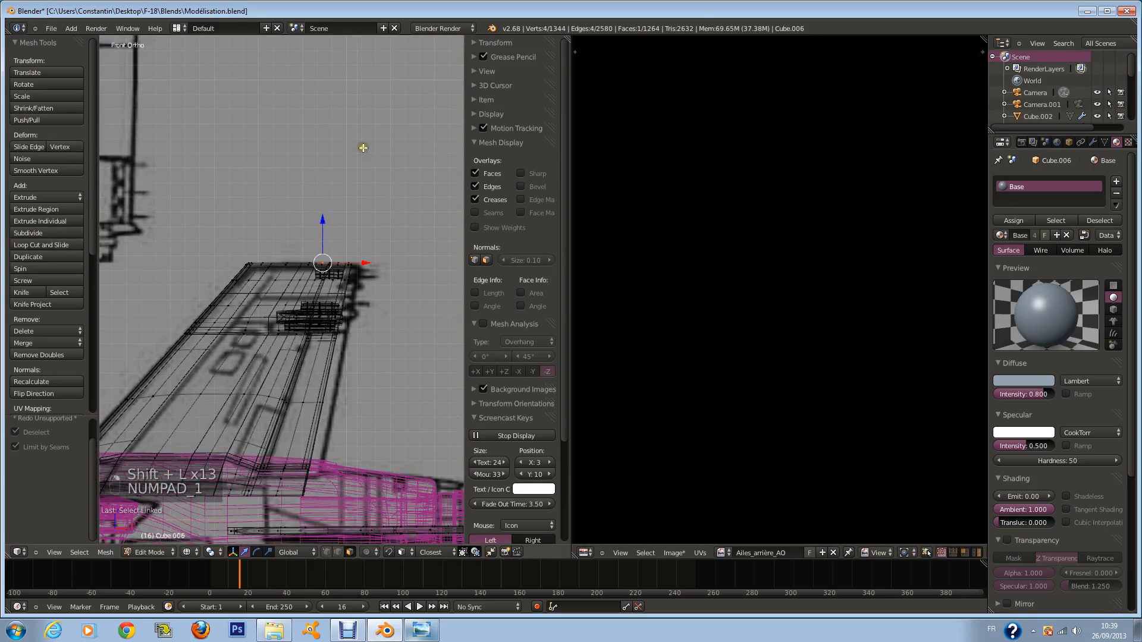
# Clear the selection and box-select only the thin strip of faces along the tips of both fins
pyautogui.scroll(3, 361, 154)
pyautogui.press('a')
pyautogui.press('a')
pyautogui.press('a')
pyautogui.press('a')
pyautogui.press('a')
pyautogui.press('a')
pyautogui.press('b')
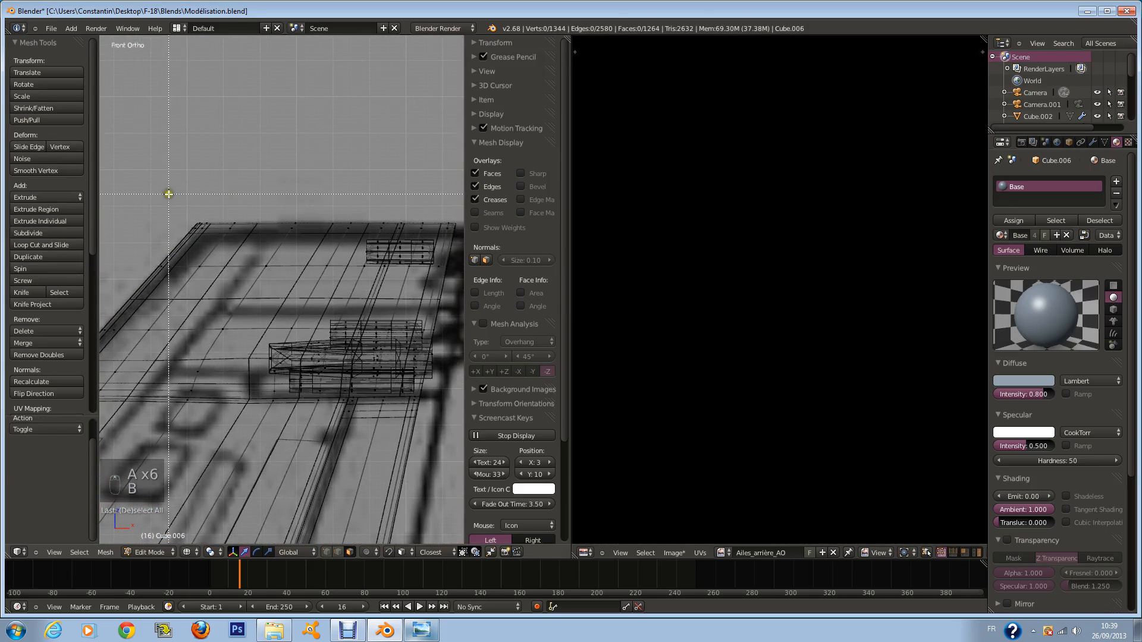
pyautogui.moveTo(134, 194); pyautogui.dragTo(520, 237)
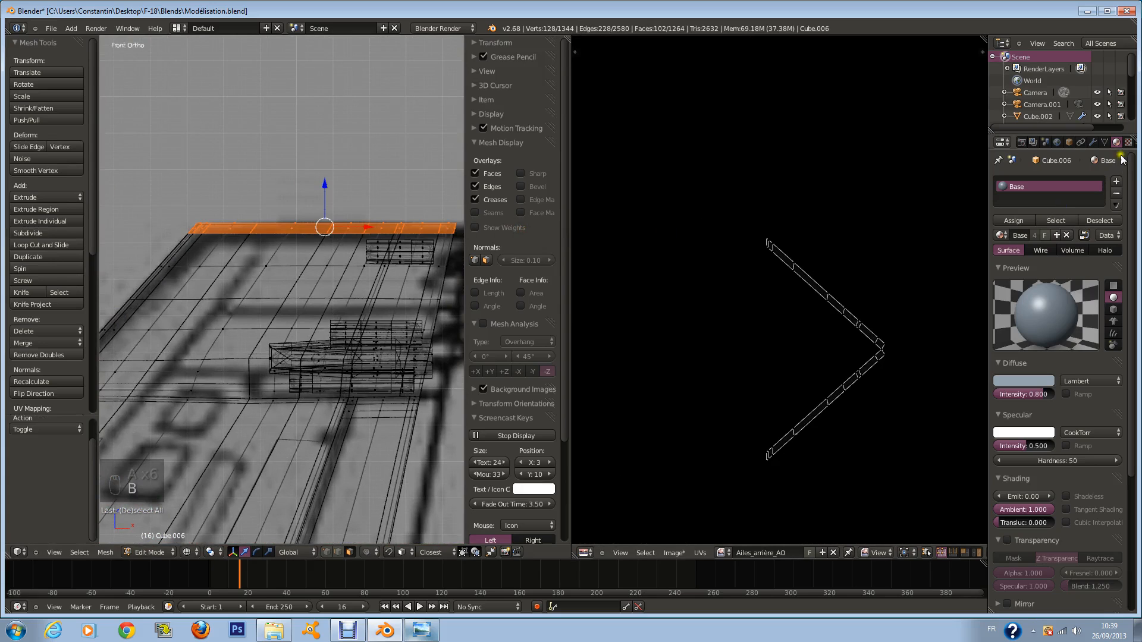
# Add a second material slot using Material.001 for the selected fin tips, return to solid Object Mode and save the file
pyautogui.click(1116, 181)
pyautogui.click(1001, 235)
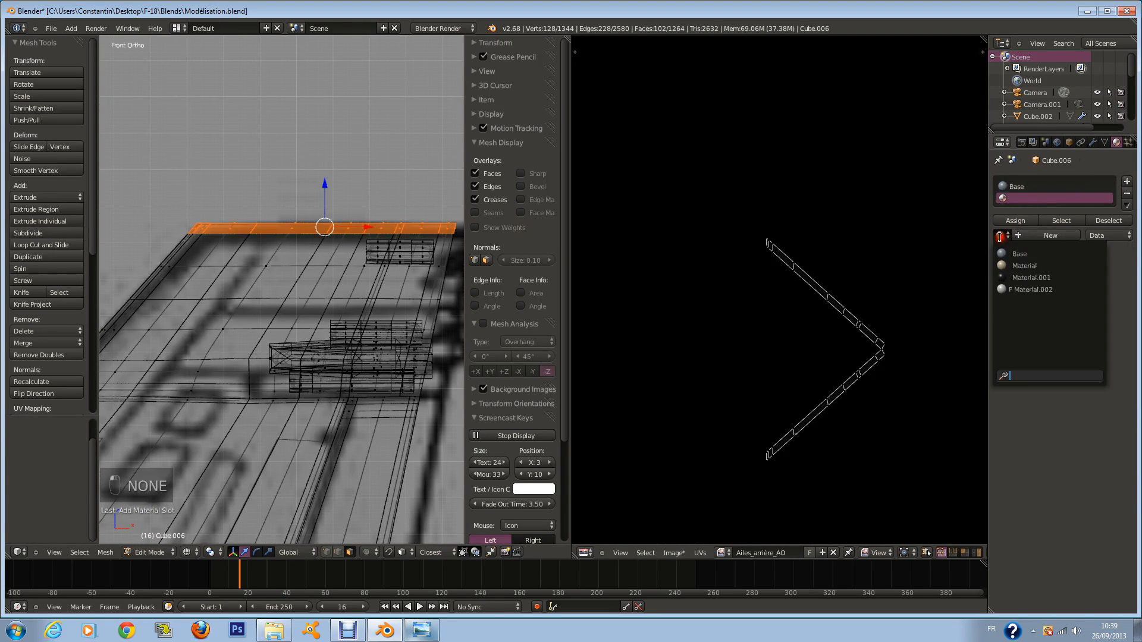
pyautogui.click(1031, 278)
pyautogui.press('z')
pyautogui.press('Tab')
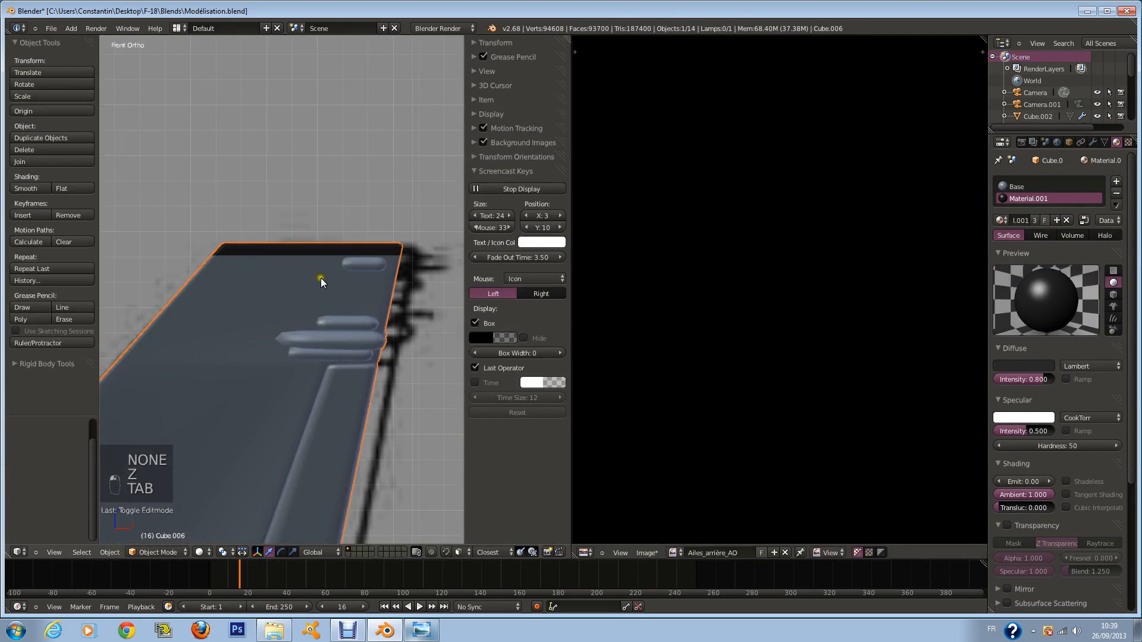
pyautogui.hotkey('ctrl', 's')
# Compare the side view of the darkened fin tips with the Hornet reference photo
pyautogui.scroll(-5, 351, 277)
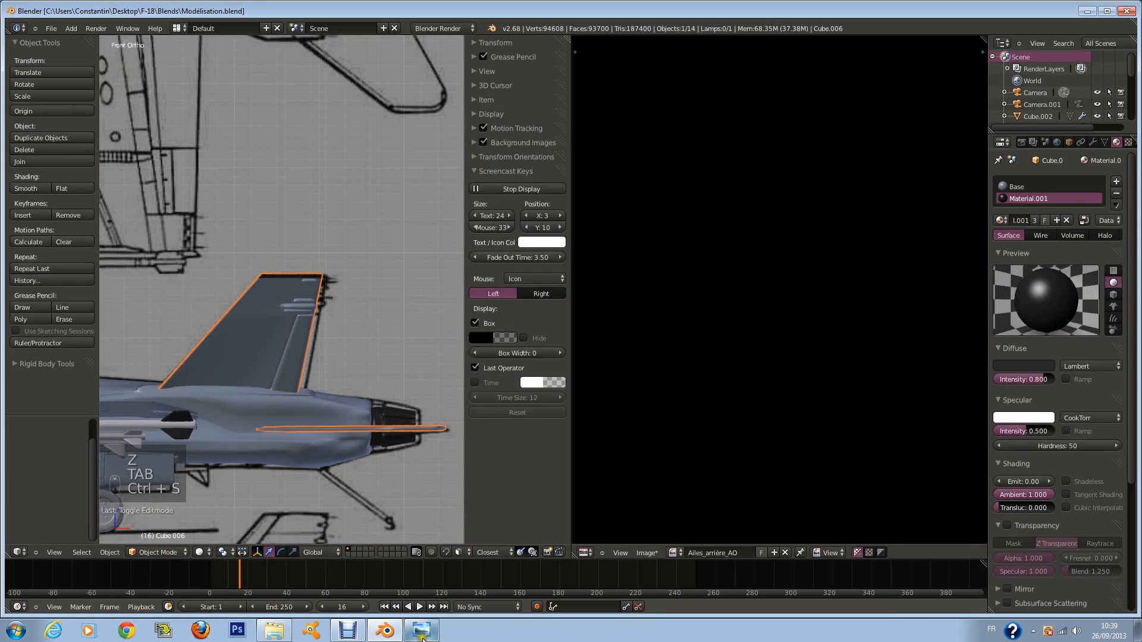
pyautogui.click(421, 631)
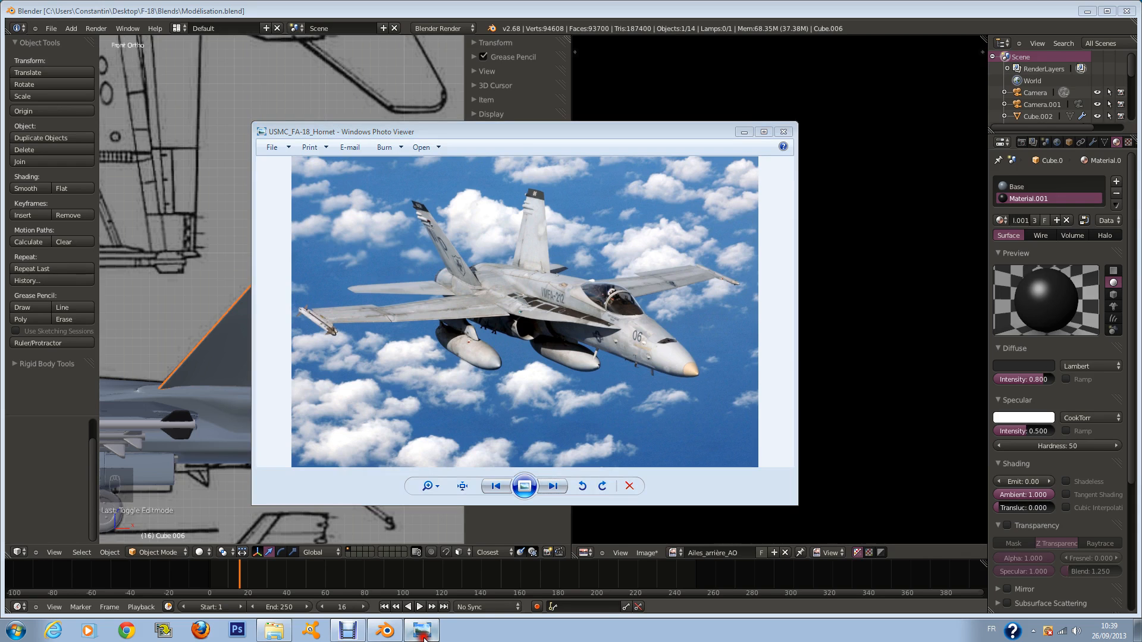
pyautogui.click(423, 631)
# Select the entire tail mesh in Edit Mode so its complete UV layout shows over the image
pyautogui.moveTo(327, 390); pyautogui.dragTo(357, 379, button='middle')
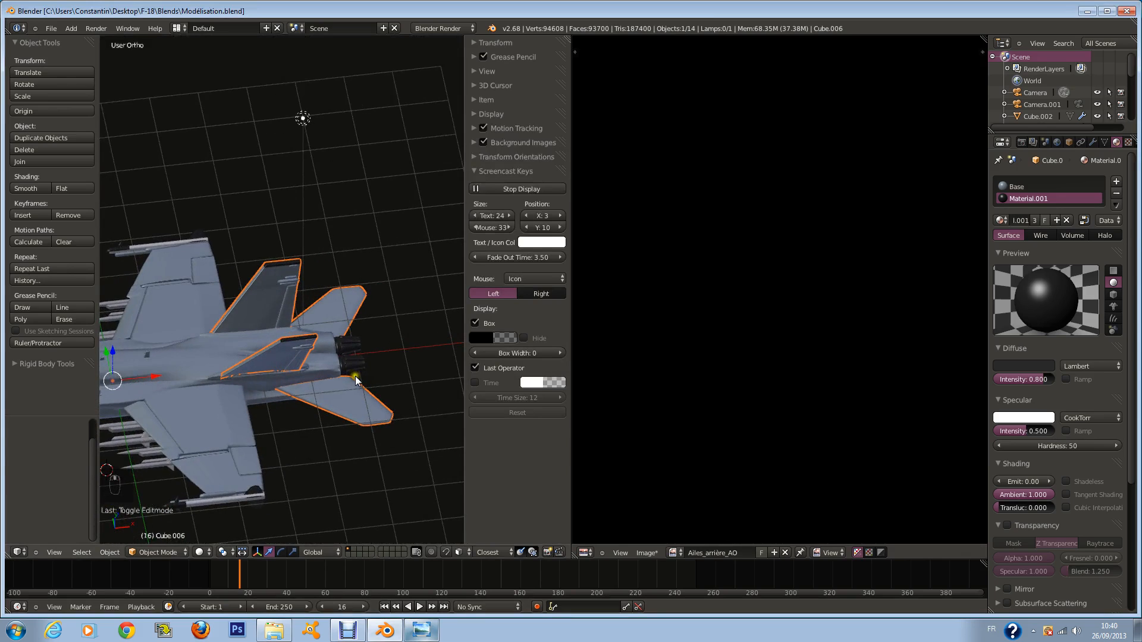
pyautogui.press('Tab')
pyautogui.press('a')
pyautogui.press('a')
pyautogui.press('a')
pyautogui.press('a')
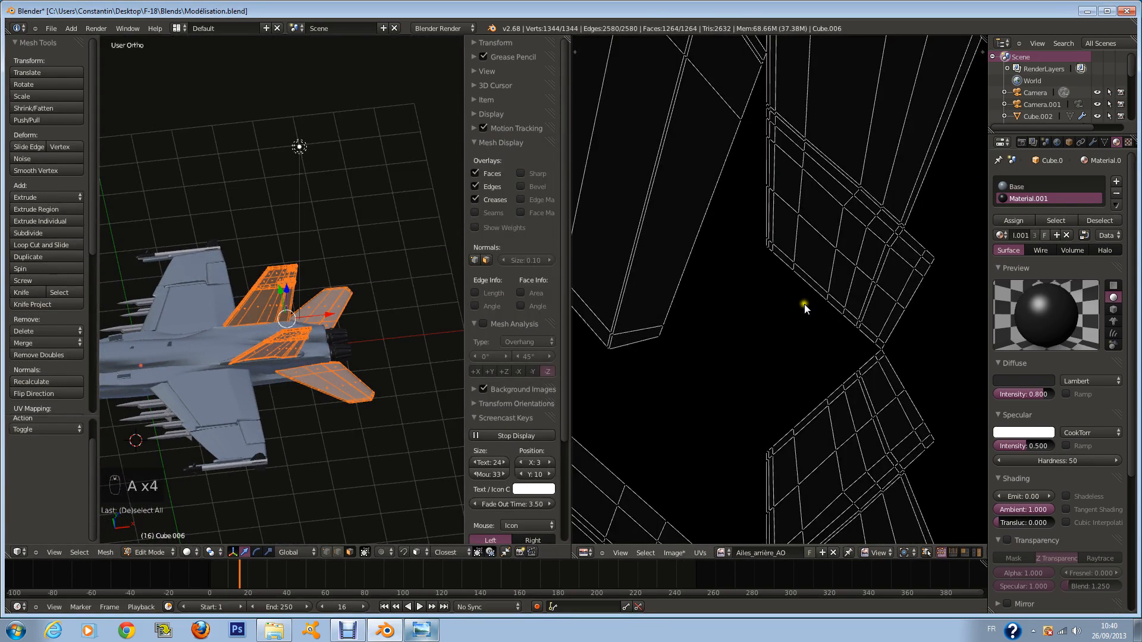
pyautogui.scroll(-3, 804, 304)
pyautogui.scroll(-2, 964, 170)
# Set the bake mode to Ambient Occlusion and bake the tail onto the Ailes_arrière_AO image
pyautogui.click(1027, 143)
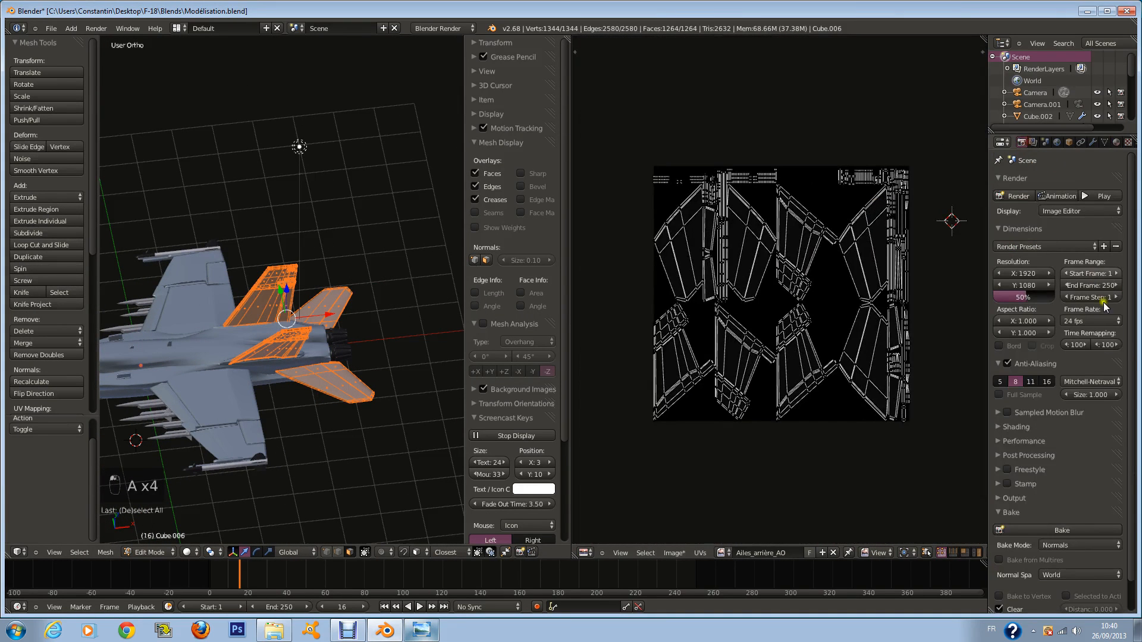
pyautogui.click(1087, 576)
pyautogui.click(1083, 547)
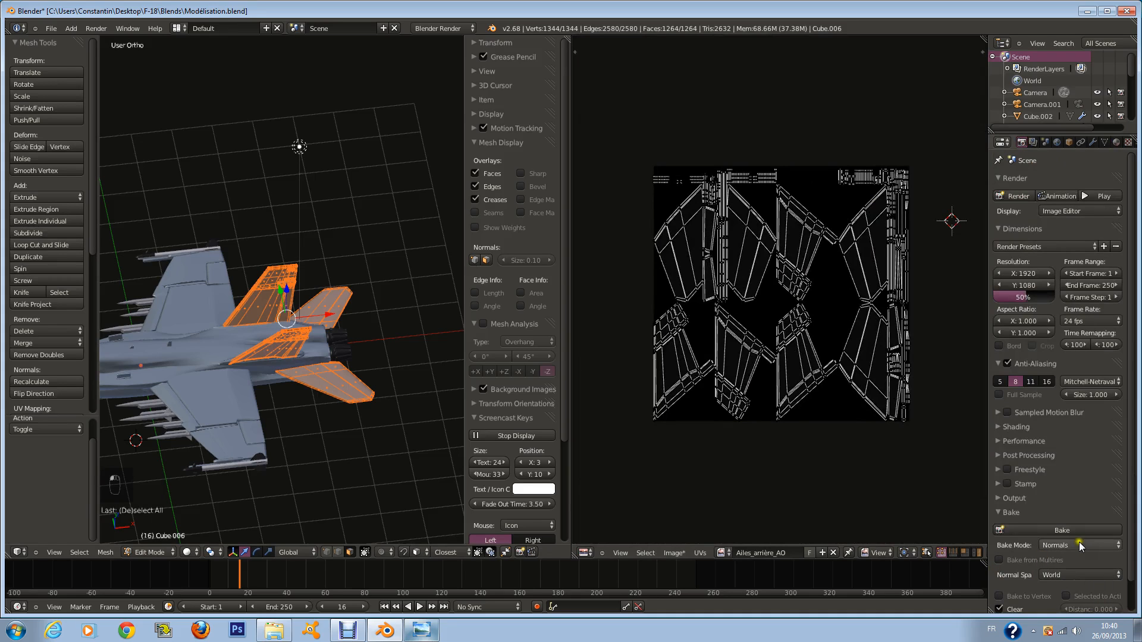
pyautogui.click(1079, 546)
pyautogui.click(1058, 519)
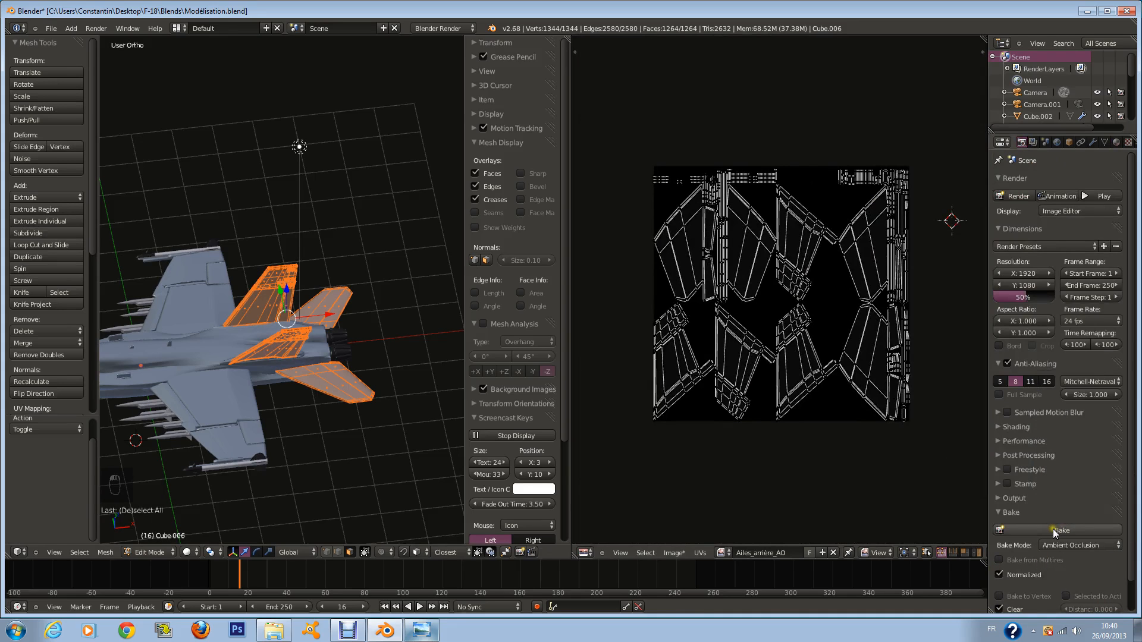
pyautogui.click(1053, 530)
# View the whole aircraft through the scene camera while the bake runs
pyautogui.scroll(1, 755, 447)
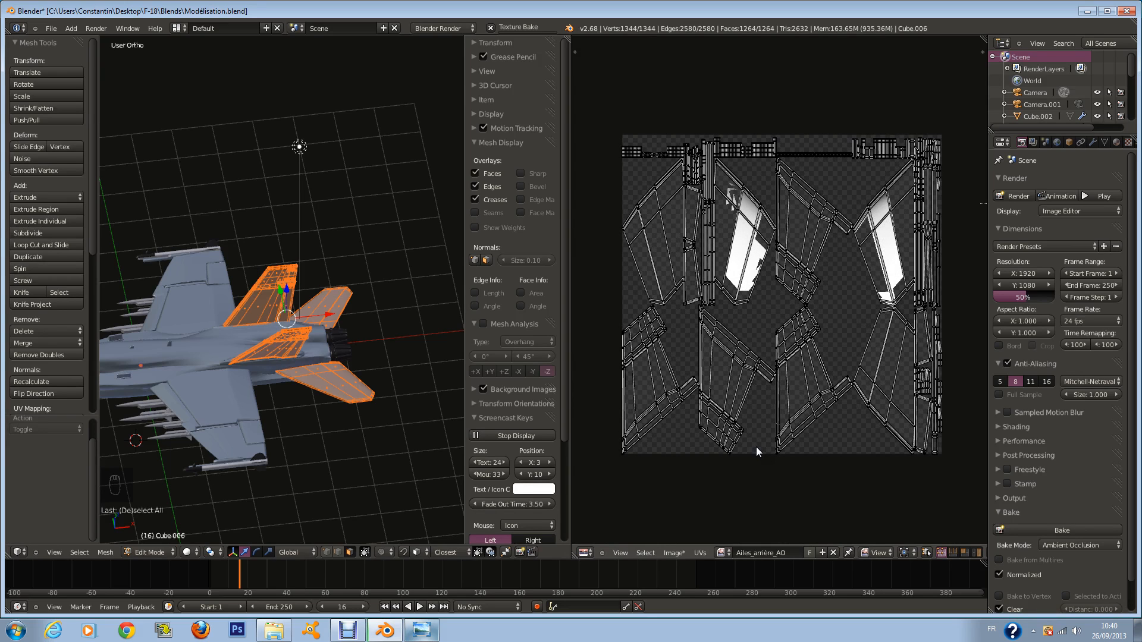
pyautogui.scroll(-1, 316, 367)
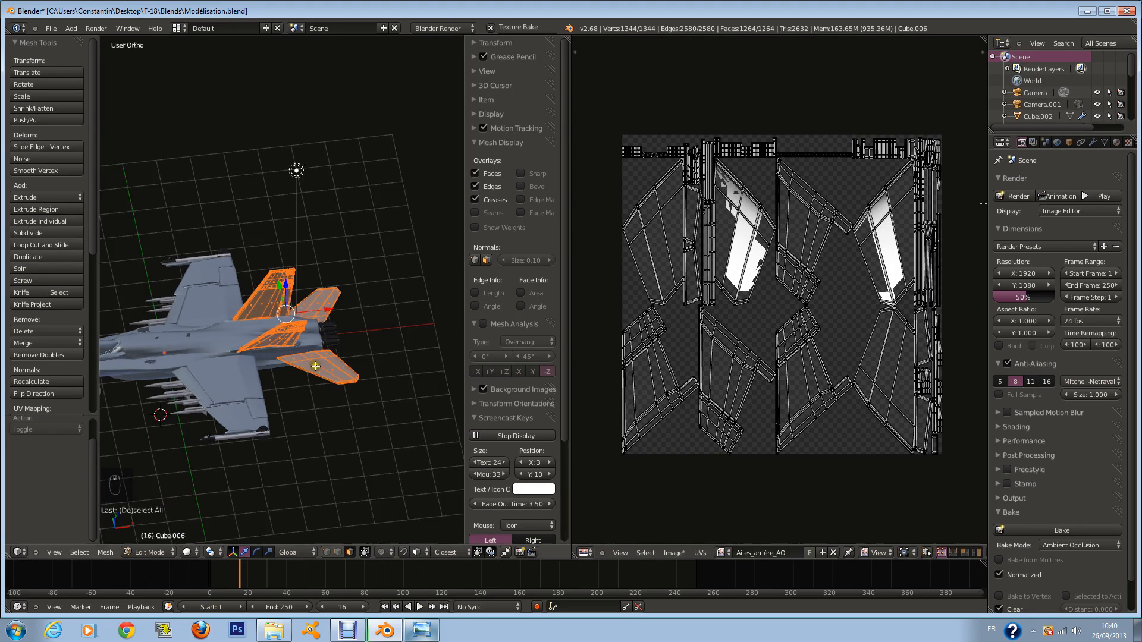
pyautogui.press('KP_0')
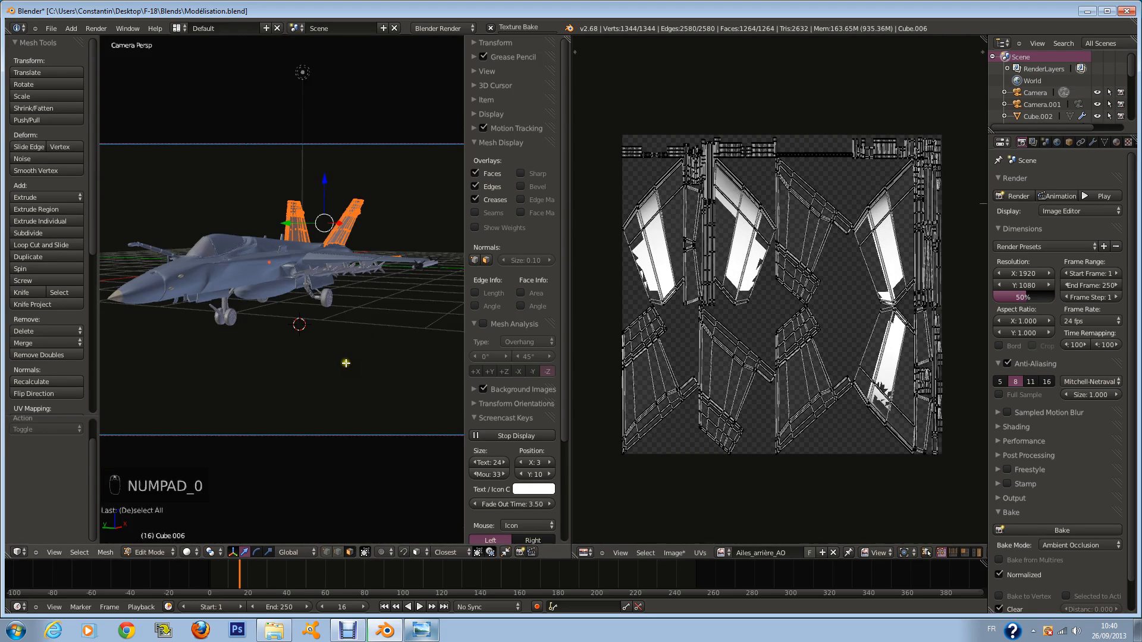
pyautogui.scroll(-1, 346, 363)
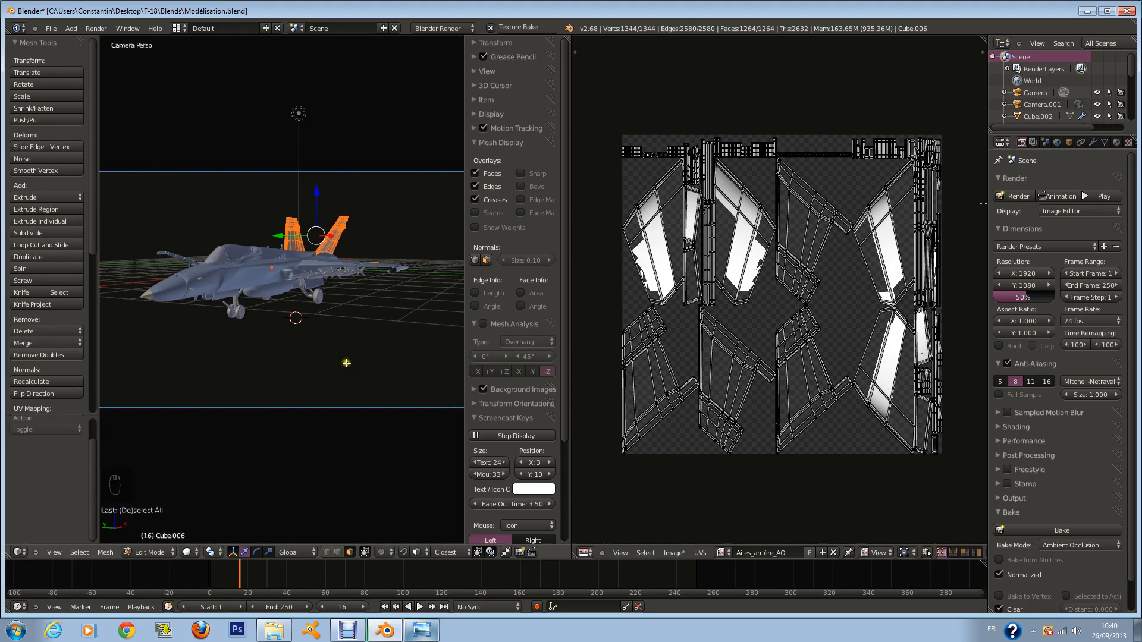
pyautogui.scroll(2, 346, 362)
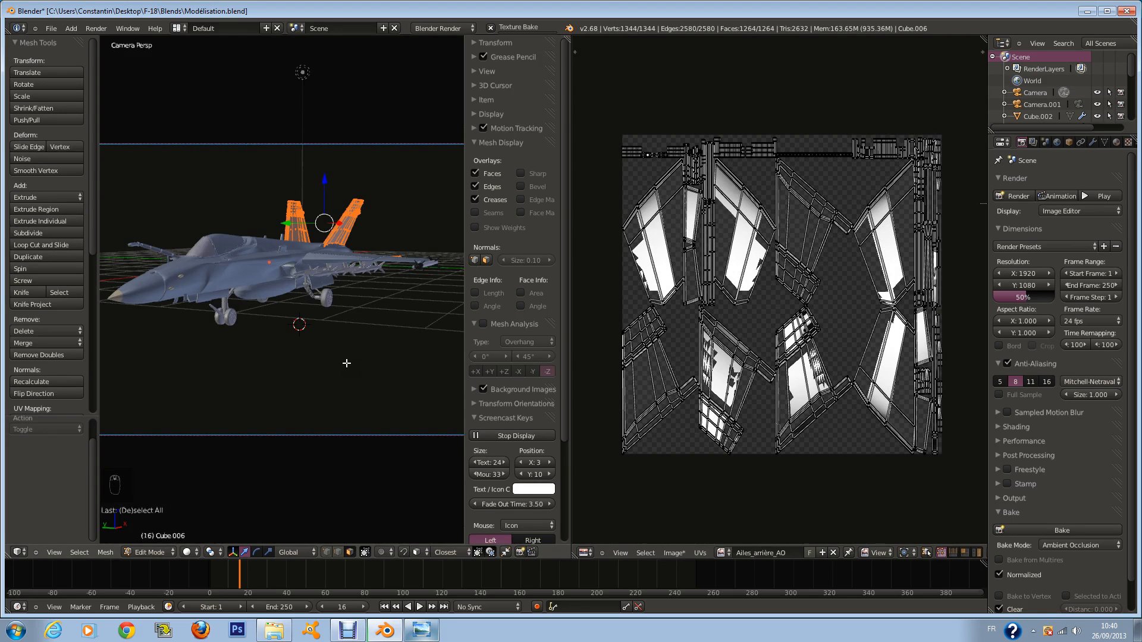
# Switch the tail back to Object Mode and deselect all objects in the scene
pyautogui.press('Tab')
pyautogui.press('a')
pyautogui.press('a')
pyautogui.press('a')
pyautogui.press('a')
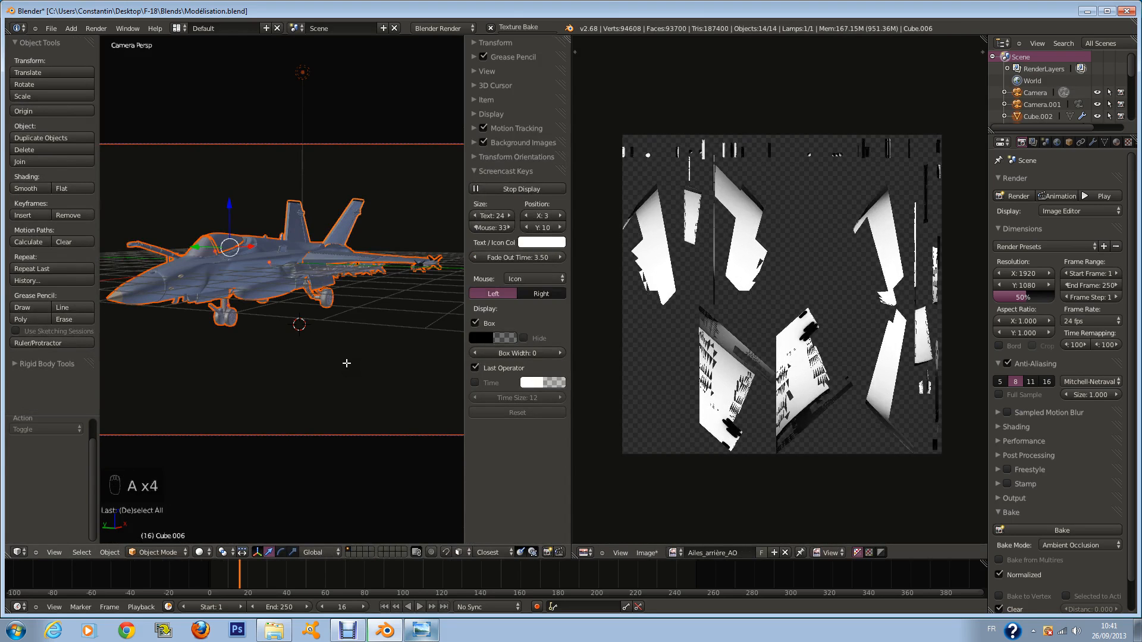
pyautogui.press('a')
pyautogui.press('a')
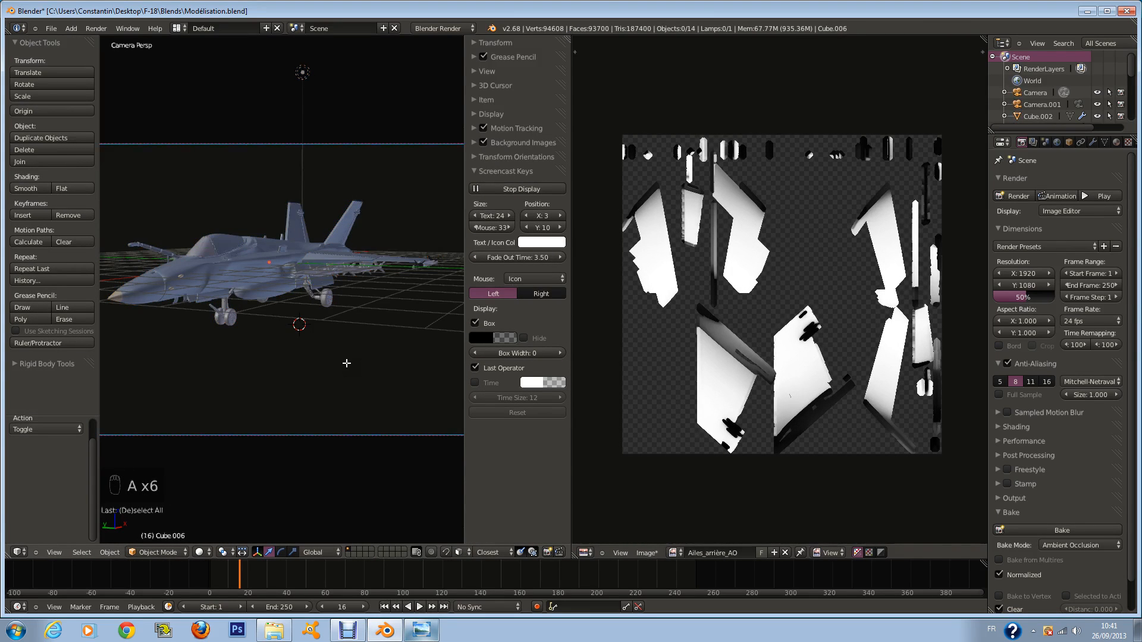
pyautogui.rightClick(363, 202)
pyautogui.press('Tab')
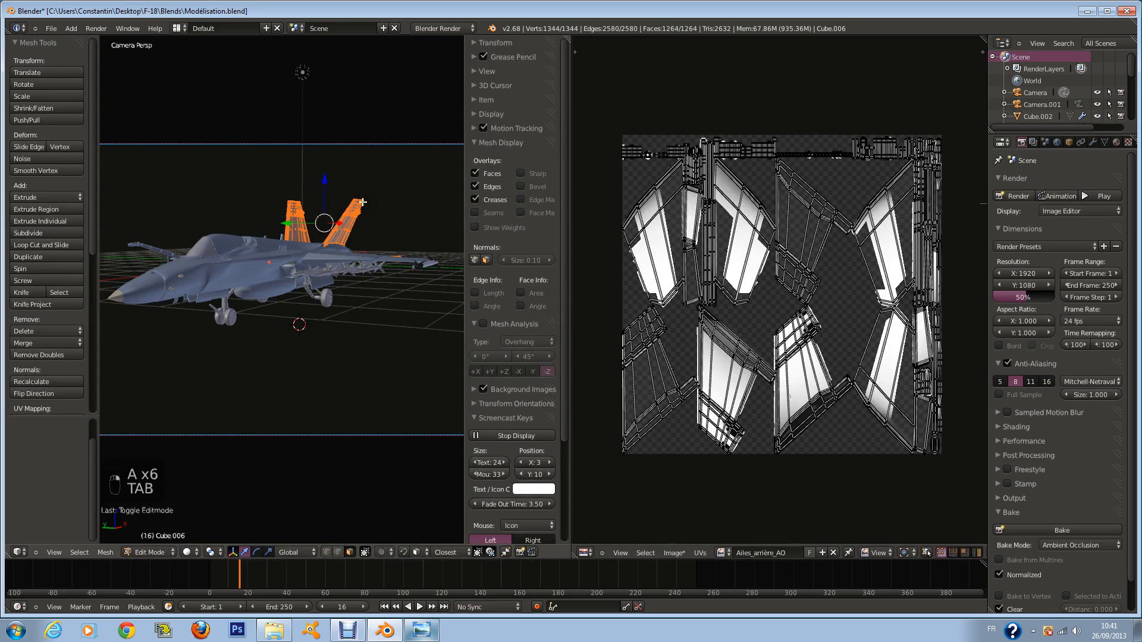
pyautogui.press('Tab')
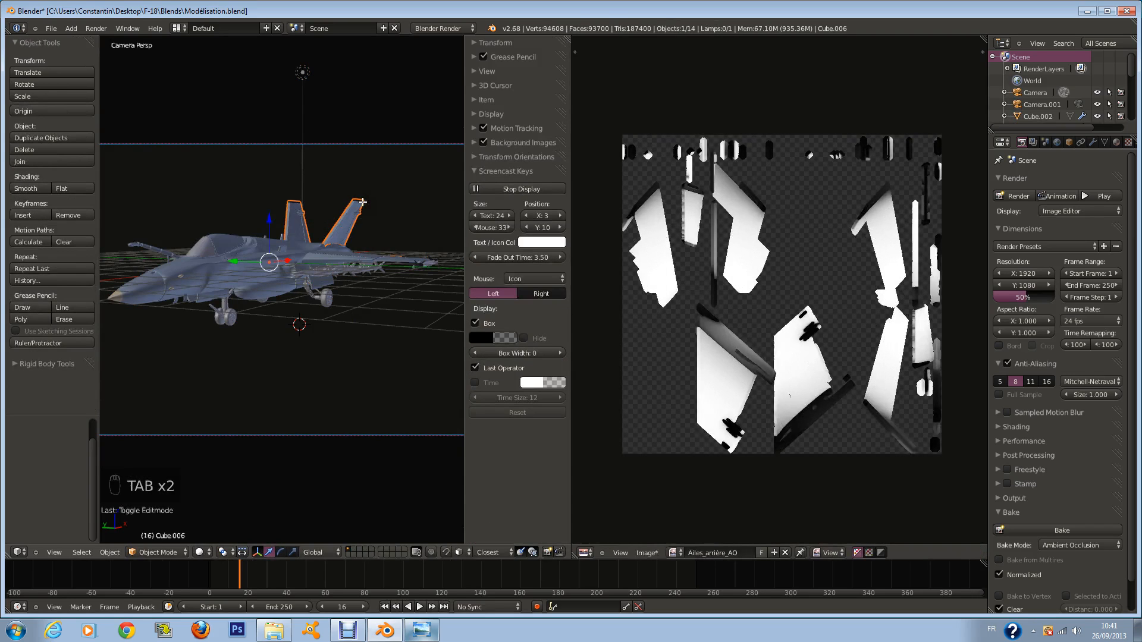
pyautogui.press('a')
pyautogui.press('a')
pyautogui.press('a')
pyautogui.rightClick(362, 253)
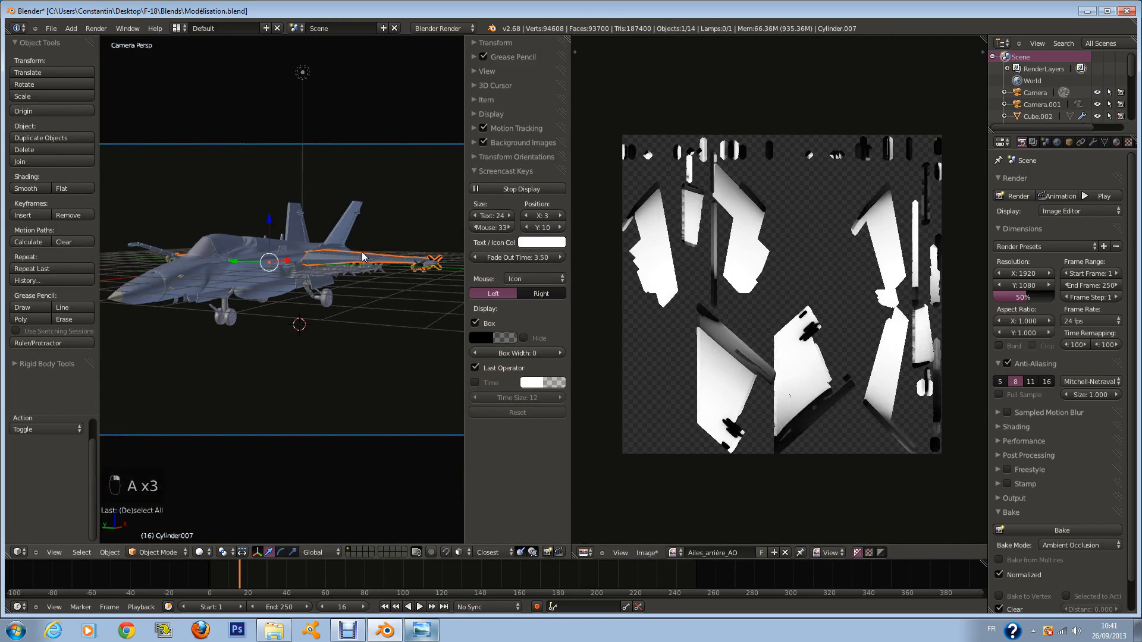
# Select the twin tail fins, switch them to Edit Mode and bake their ambient occlusion onto the Ailes_arrière_AO image again
pyautogui.scroll(1, 336, 200)
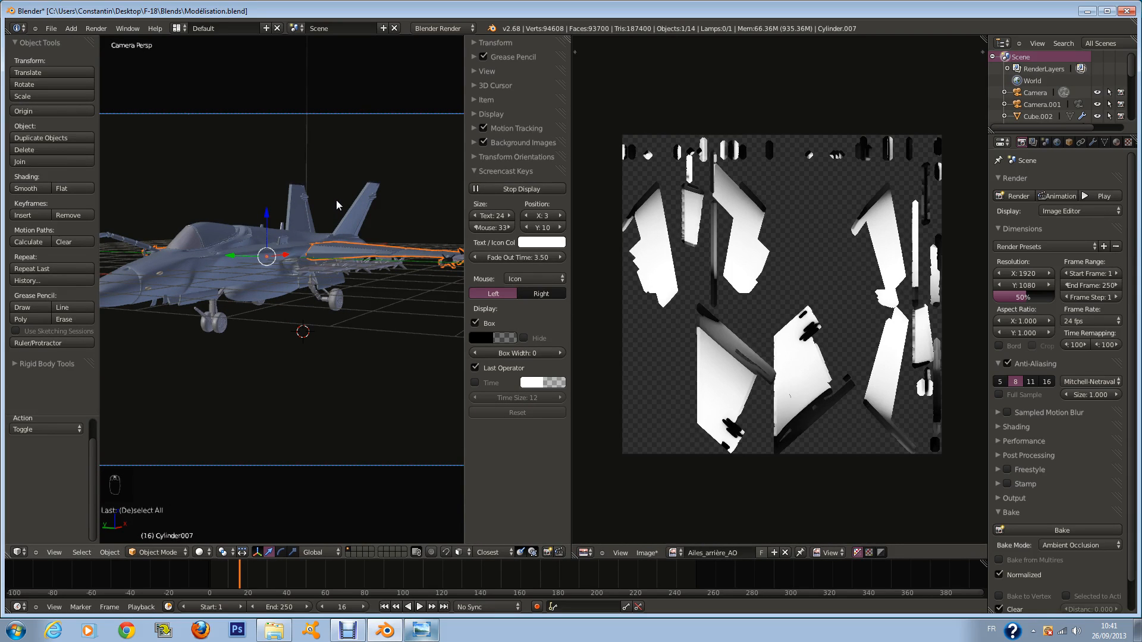
pyautogui.scroll(-1, 337, 200)
pyautogui.rightClick(355, 198)
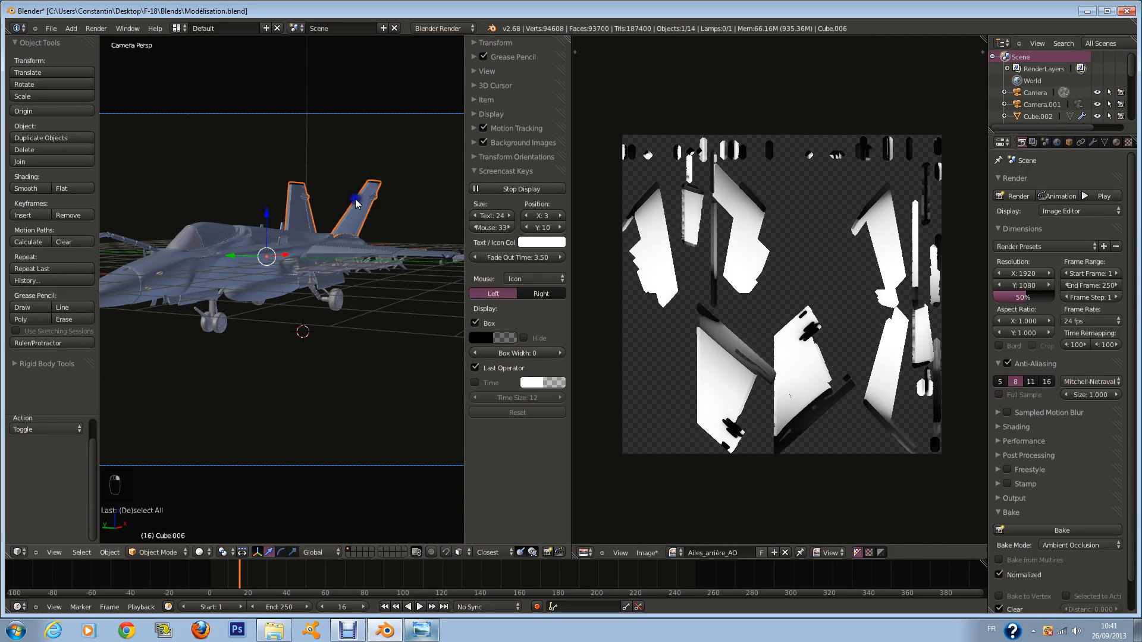
pyautogui.press('Tab')
pyautogui.scroll(-1, 355, 199)
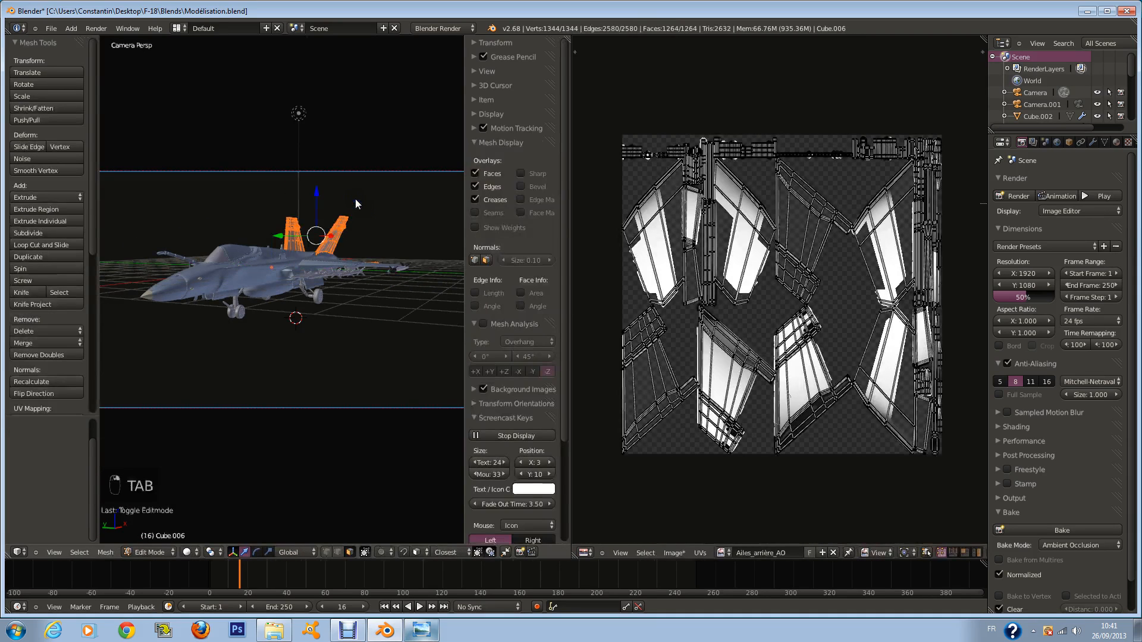
pyautogui.click(1048, 531)
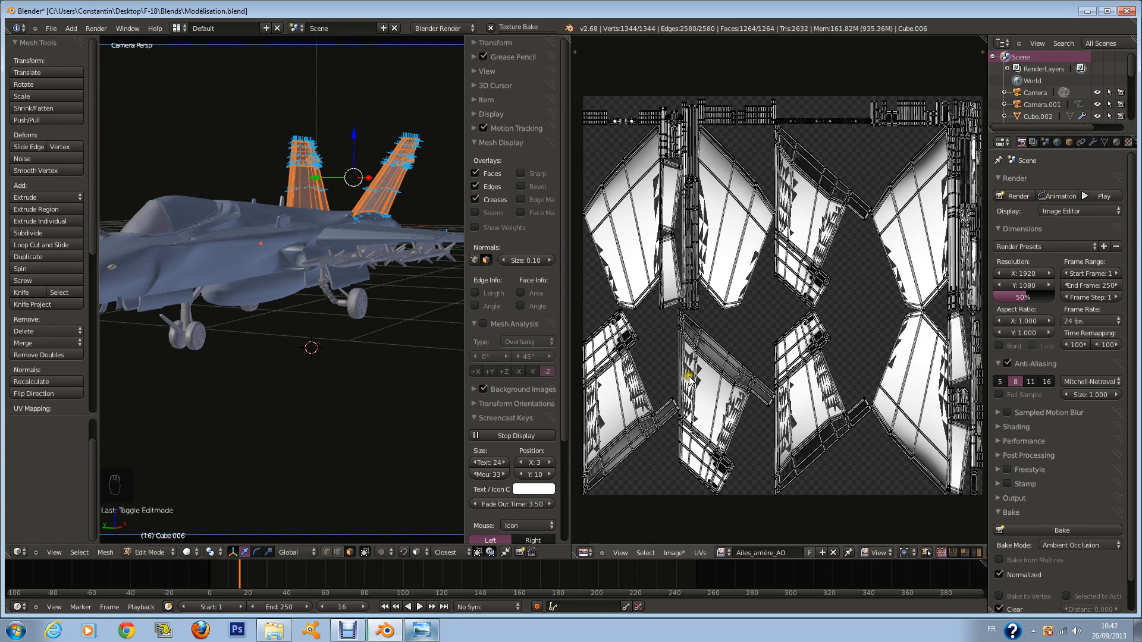
# Compare the baked ambient occlusion with the tail's UV layout by toggling Edit Mode, and save the blend file
pyautogui.press('Tab')
pyautogui.press('Tab')
pyautogui.scroll(-1, 689, 376)
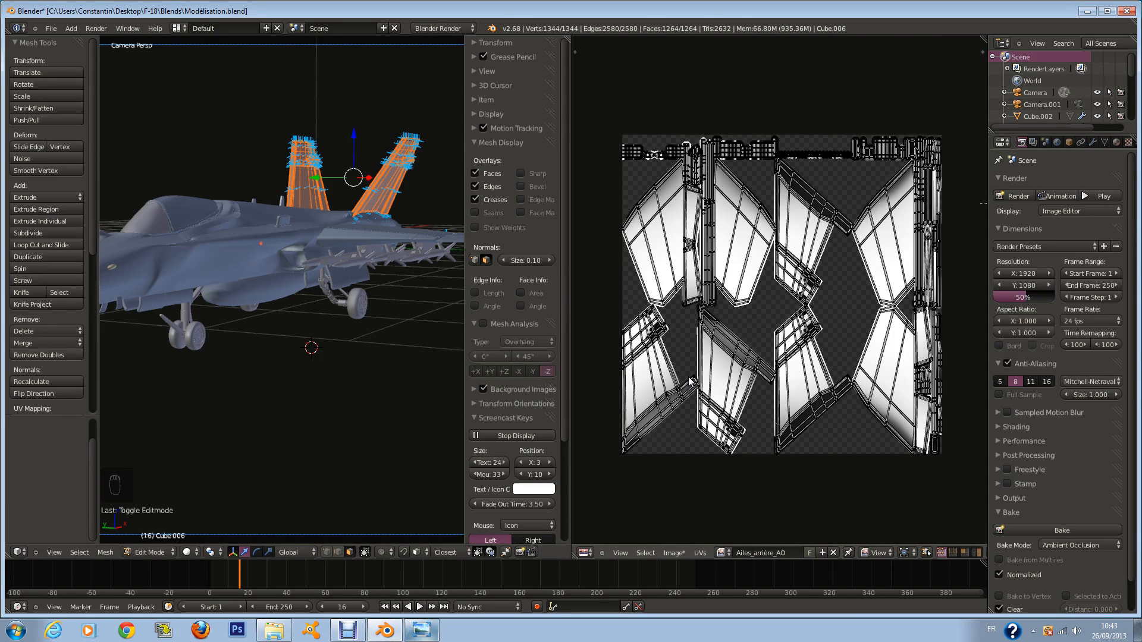
pyautogui.hotkey('ctrl', 's')
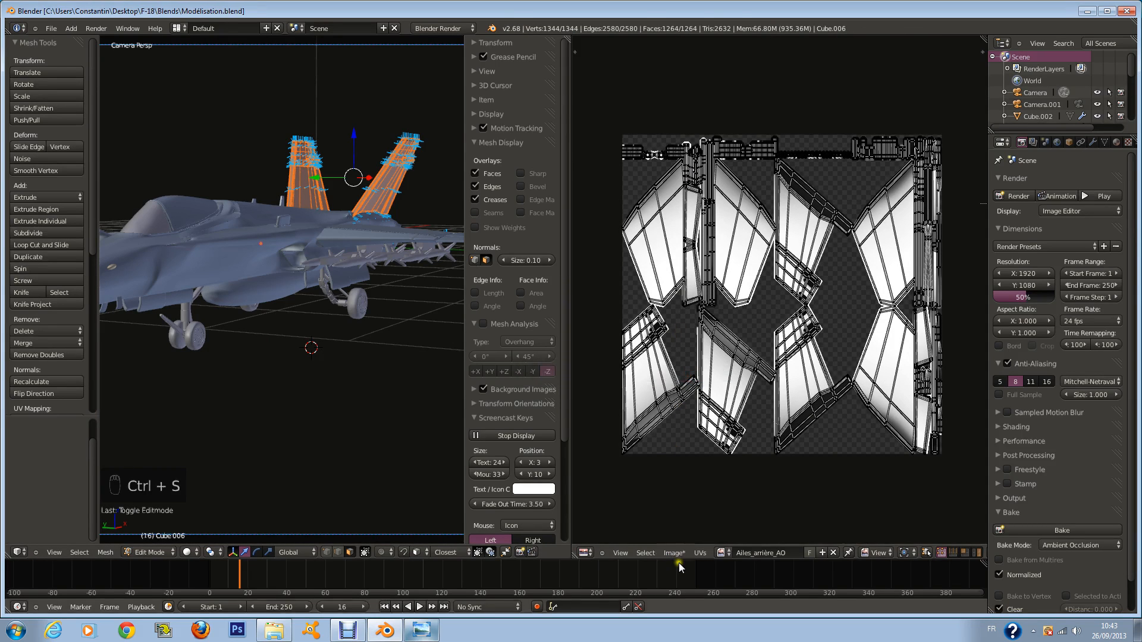
# Save the baked image as Ailes_arrière_AO.png in the Texture folder, using RGB, 16-bit colour depth and 100% compression
pyautogui.click(679, 565)
pyautogui.click(674, 552)
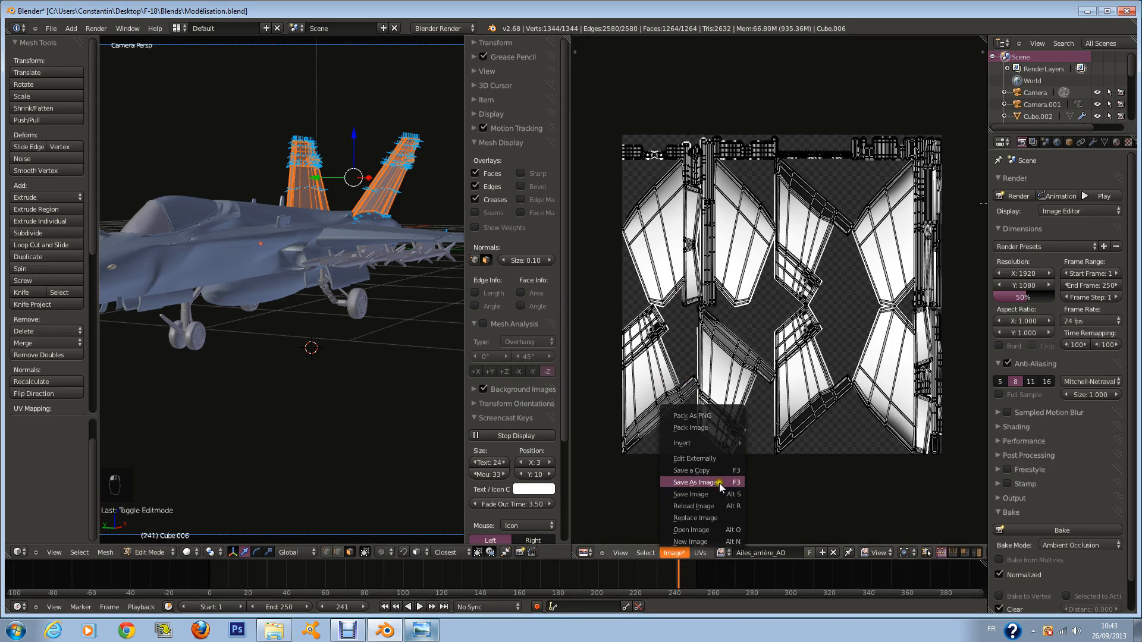
pyautogui.click(696, 483)
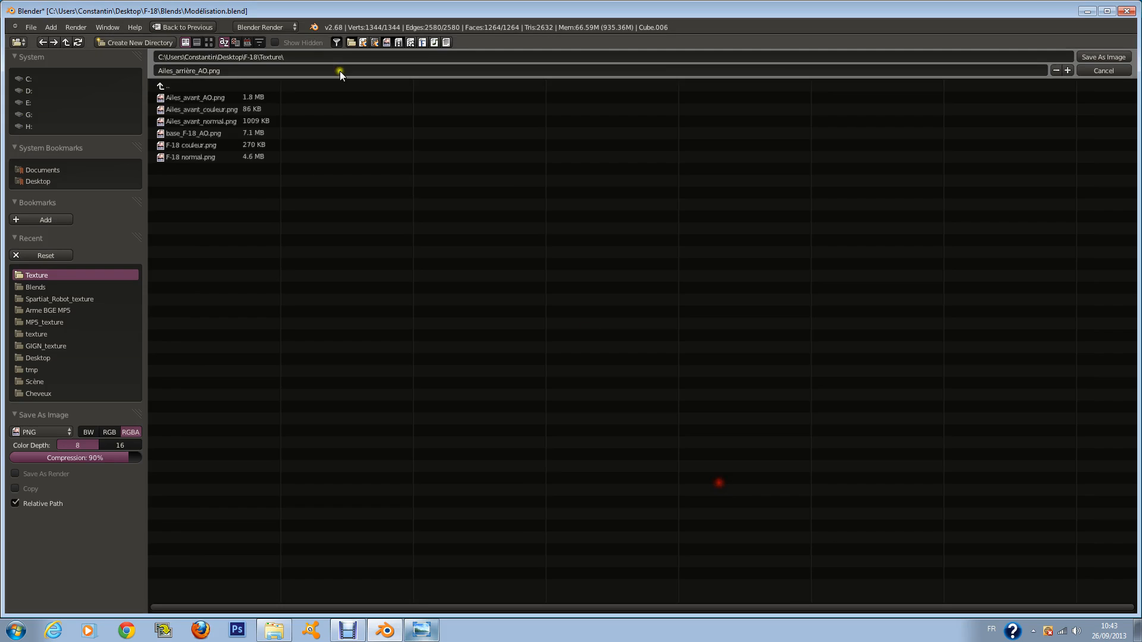
pyautogui.click(117, 446)
pyautogui.moveTo(123, 456); pyautogui.dragTo(199, 458)
pyautogui.click(1092, 56)
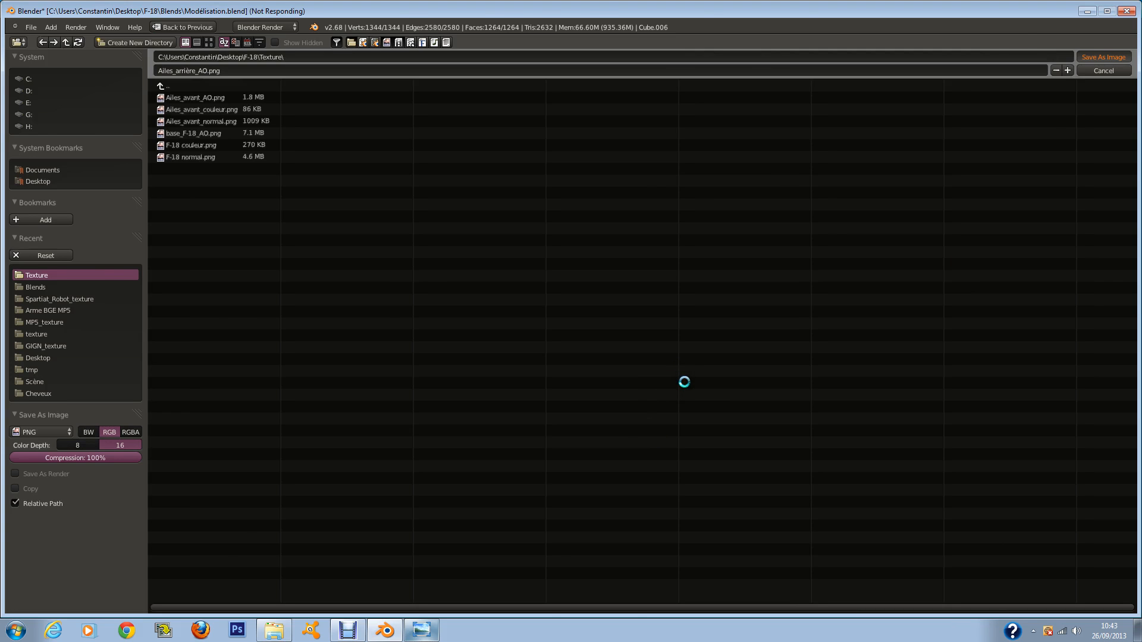
# Inspect the baked ambient occlusion map up close and save the blend file over itself
pyautogui.scroll(5, 781, 355)
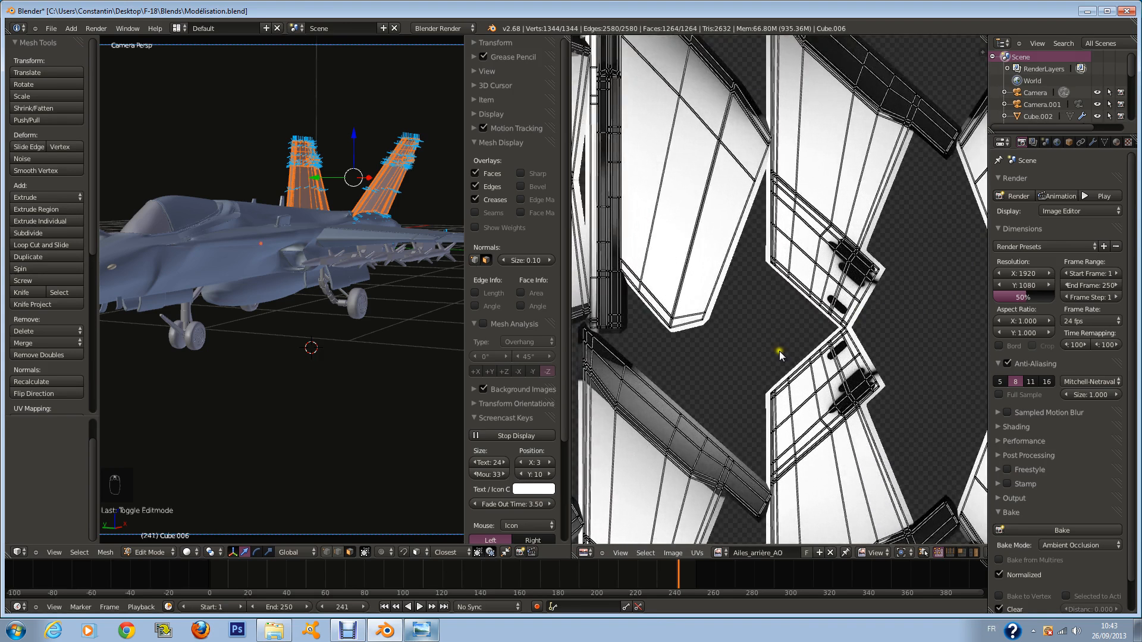
pyautogui.scroll(-5, 803, 345)
pyautogui.hotkey('ctrl', 's')
pyautogui.scroll(-1, 814, 331)
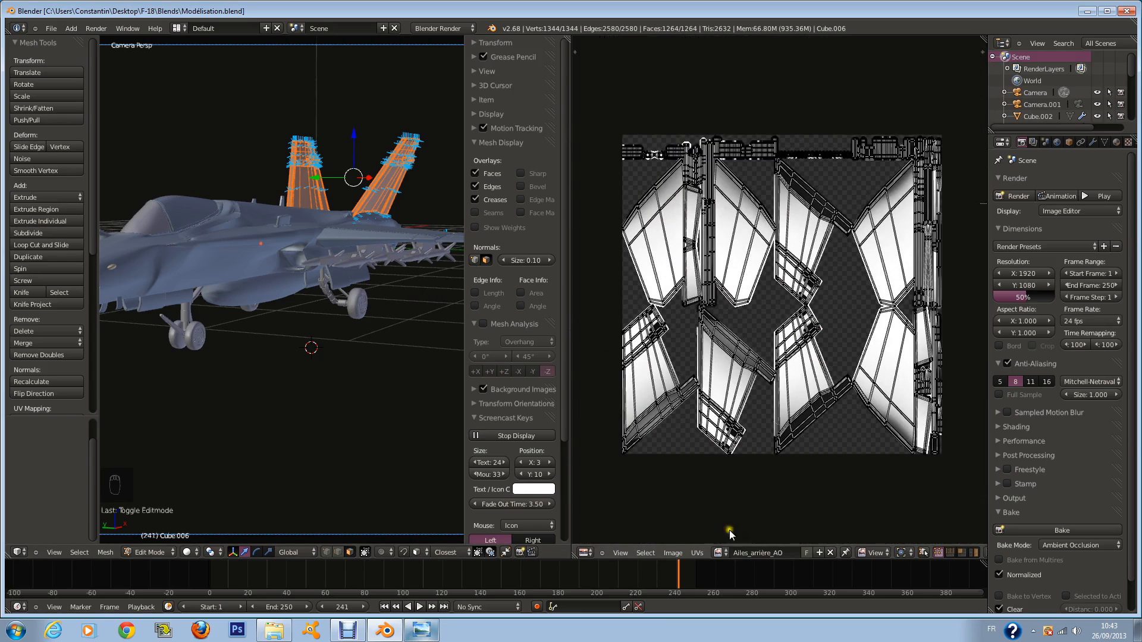
# Create a new 2048 × 2048 image named Ailes_arrière_couleur for the tail and save the blend file
pyautogui.click(674, 552)
pyautogui.click(681, 540)
pyautogui.click(740, 496)
pyautogui.write('A')
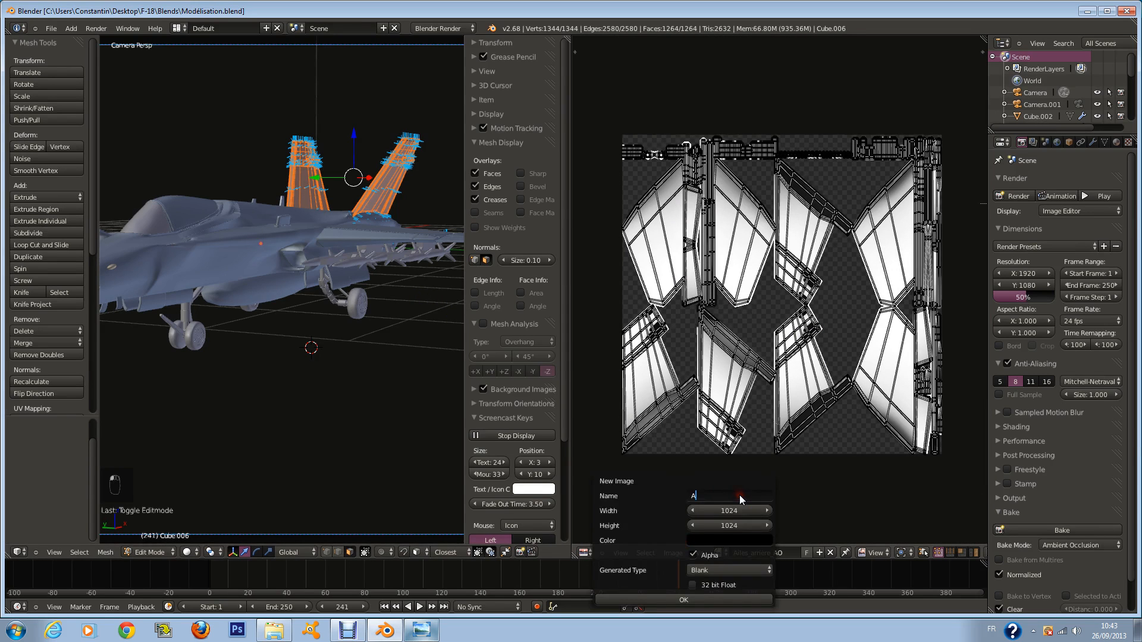
pyautogui.write('iles')
pyautogui.press('BackSpace')
pyautogui.press('BackSpace')
pyautogui.write('couleu')
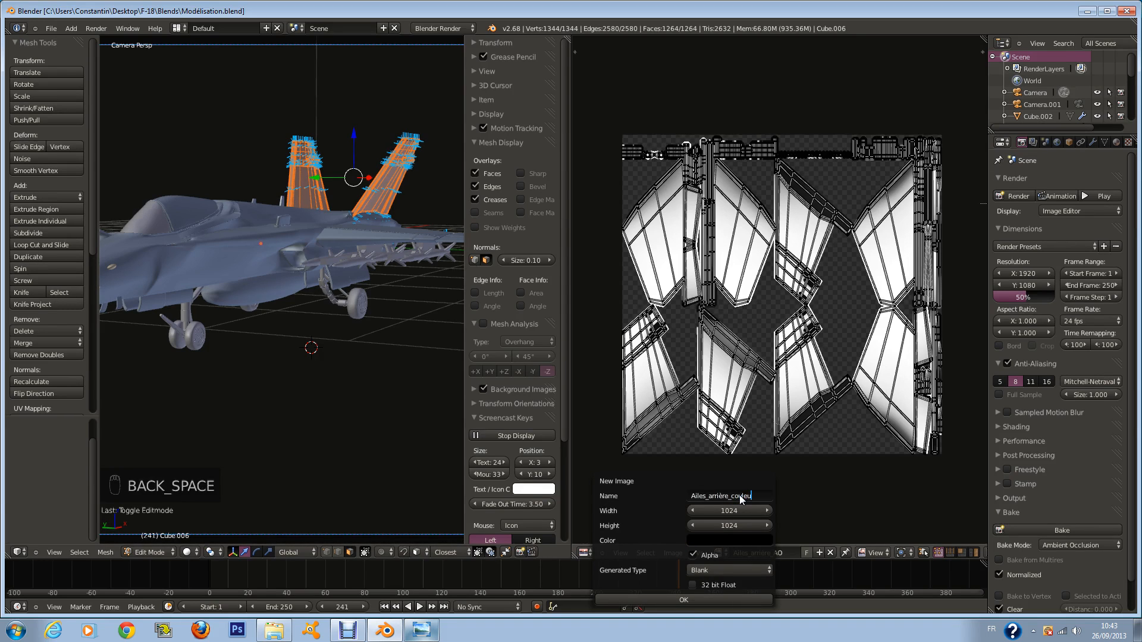
pyautogui.write('r')
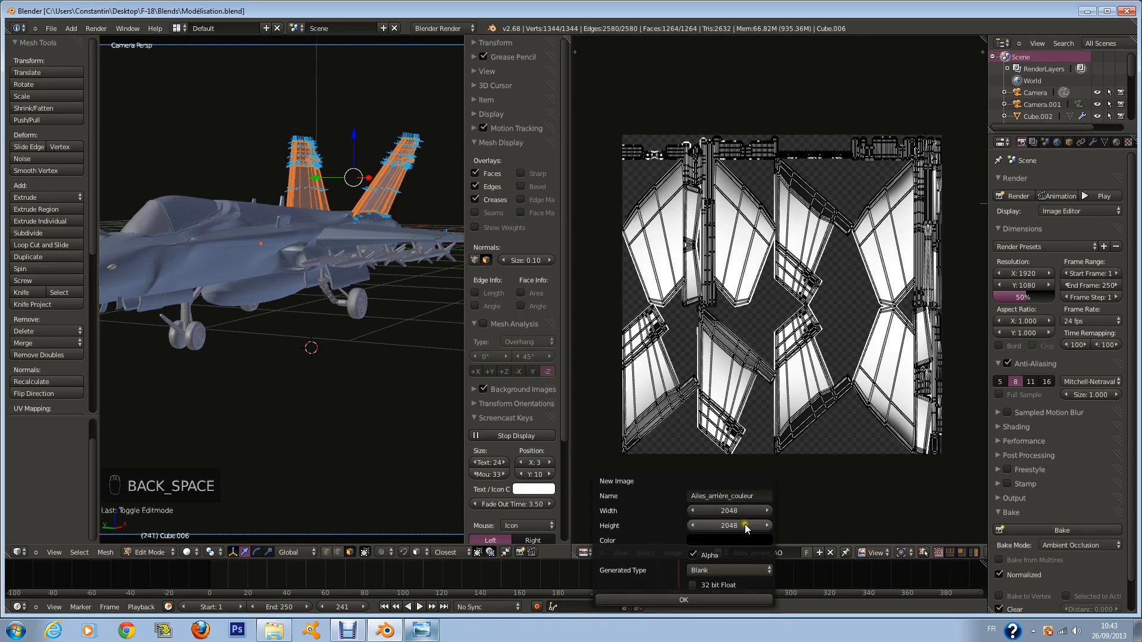
pyautogui.click(722, 597)
pyautogui.hotkey('ctrl', 's')
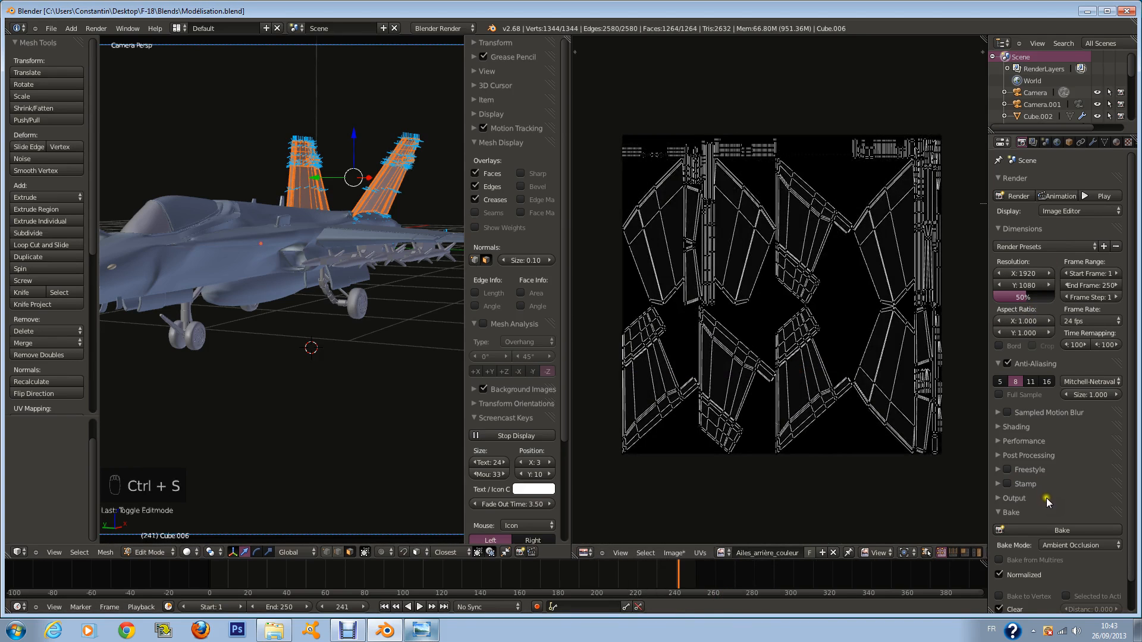
# Bake the tail onto the new image in Textures mode, return to Object Mode and save over Modélisation.blend
pyautogui.click(1079, 545)
pyautogui.click(1077, 478)
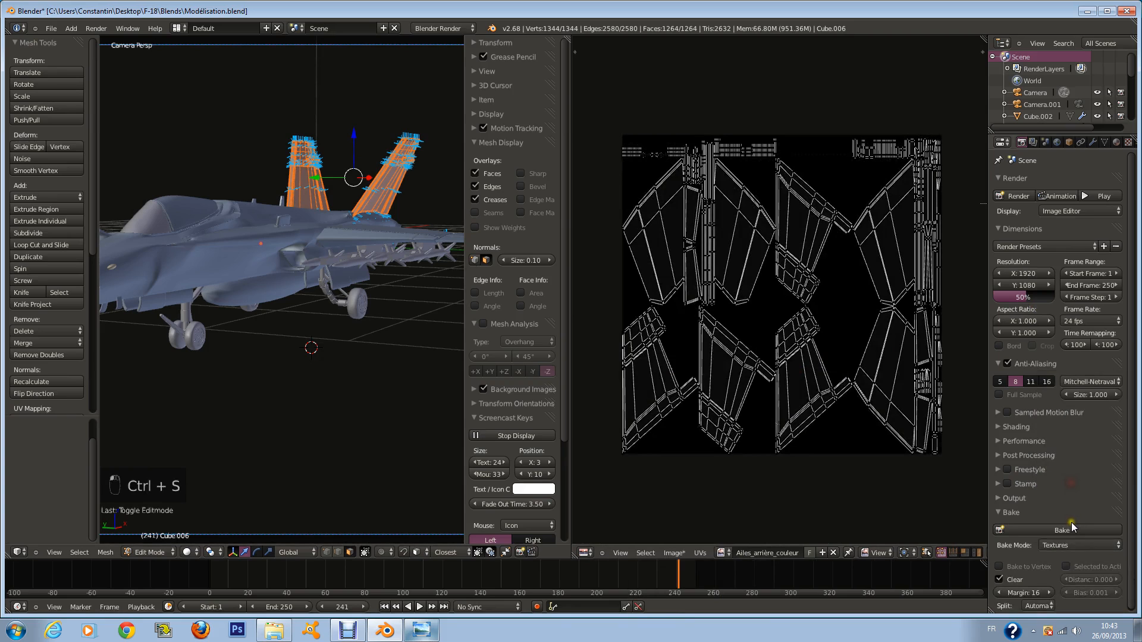
pyautogui.click(1012, 529)
pyautogui.press('Tab')
pyautogui.hotkey('ctrl', 's')
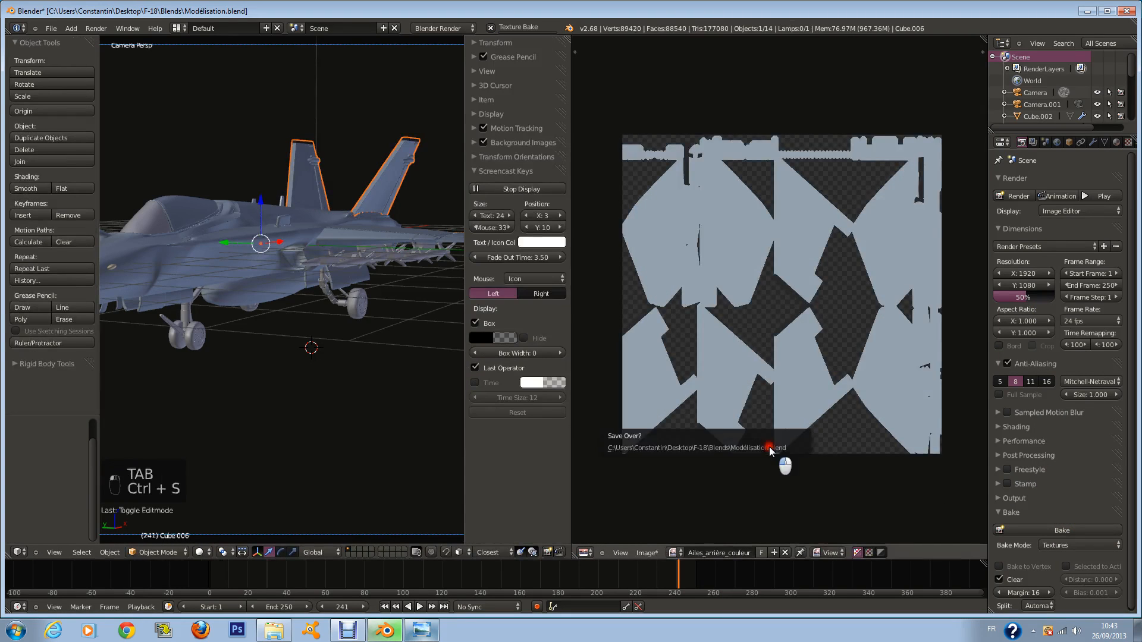
pyautogui.click(770, 449)
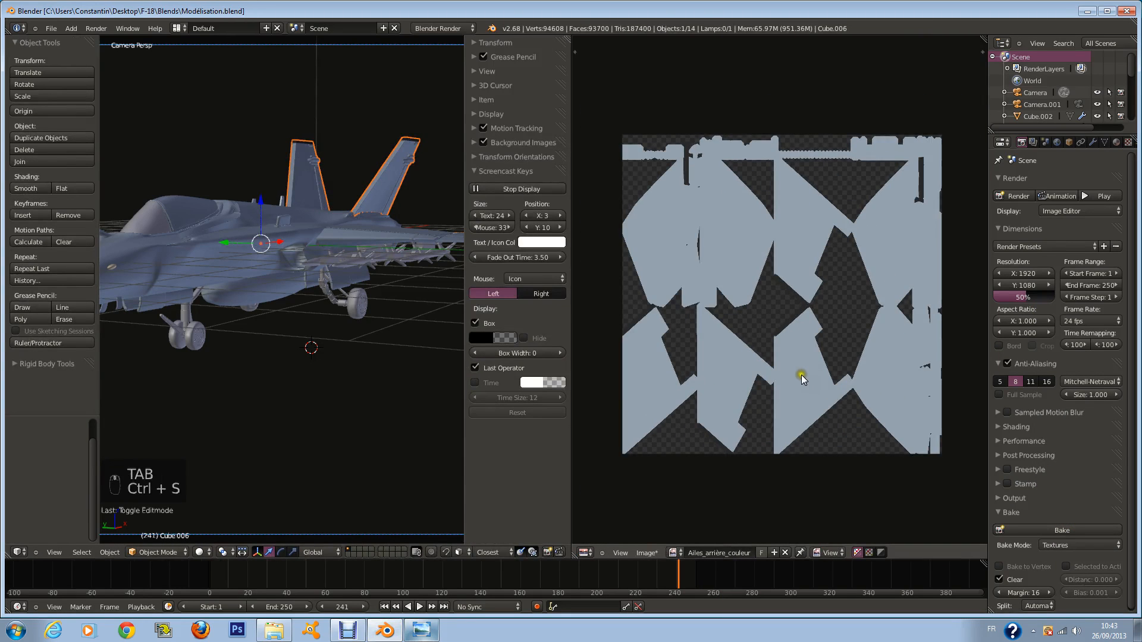
# Examine the baked colour map with and without the tail's UV layout shown over it
pyautogui.press('Tab')
pyautogui.scroll(1, 770, 320)
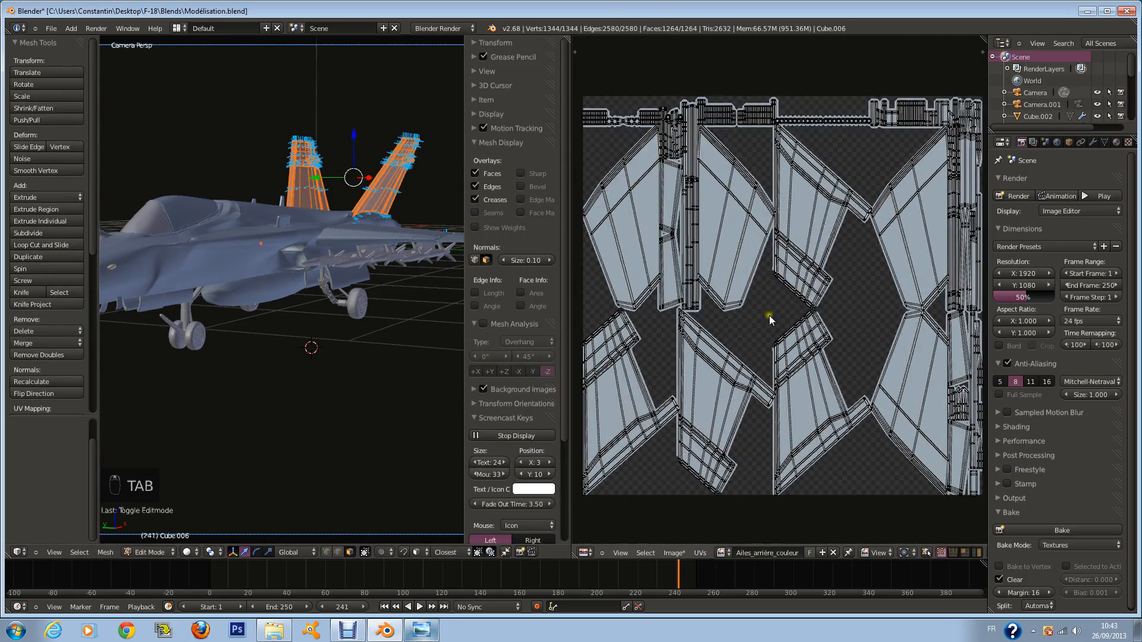
pyautogui.press('Tab')
pyautogui.press('Tab')
pyautogui.press('Tab')
pyautogui.scroll(4, 802, 361)
pyautogui.scroll(-2, 793, 431)
pyautogui.press('Tab')
pyautogui.scroll(-2, 758, 454)
# Save the colour bake as Ailes_arrière_couleur.png in RGB, 16-bit, with 100% compression, and save the blend file
pyautogui.click(674, 554)
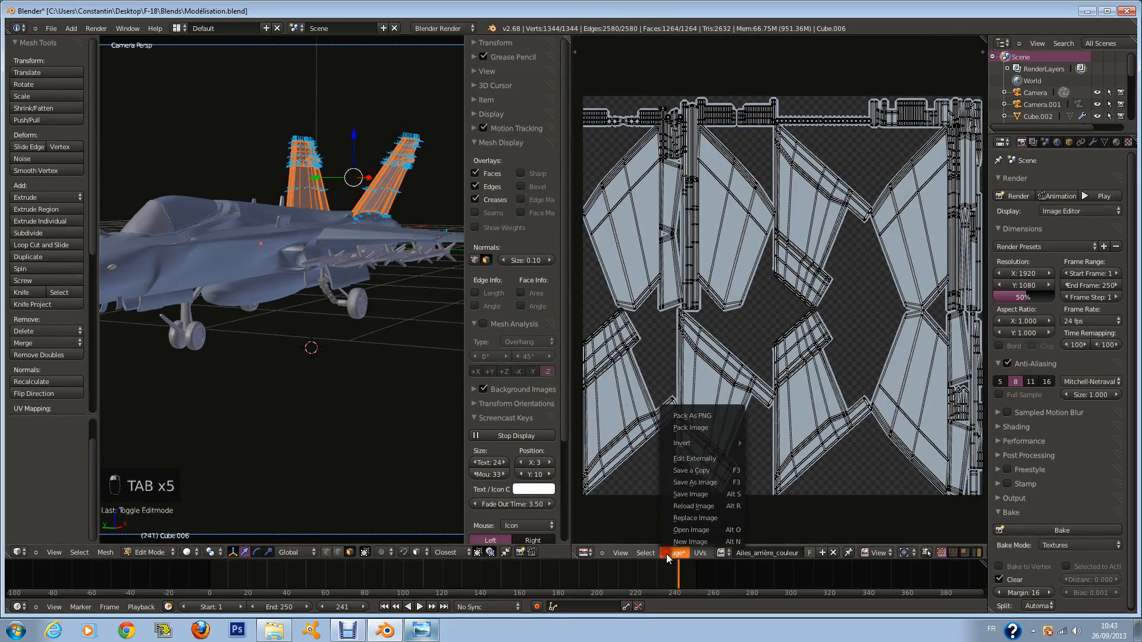
pyautogui.click(706, 485)
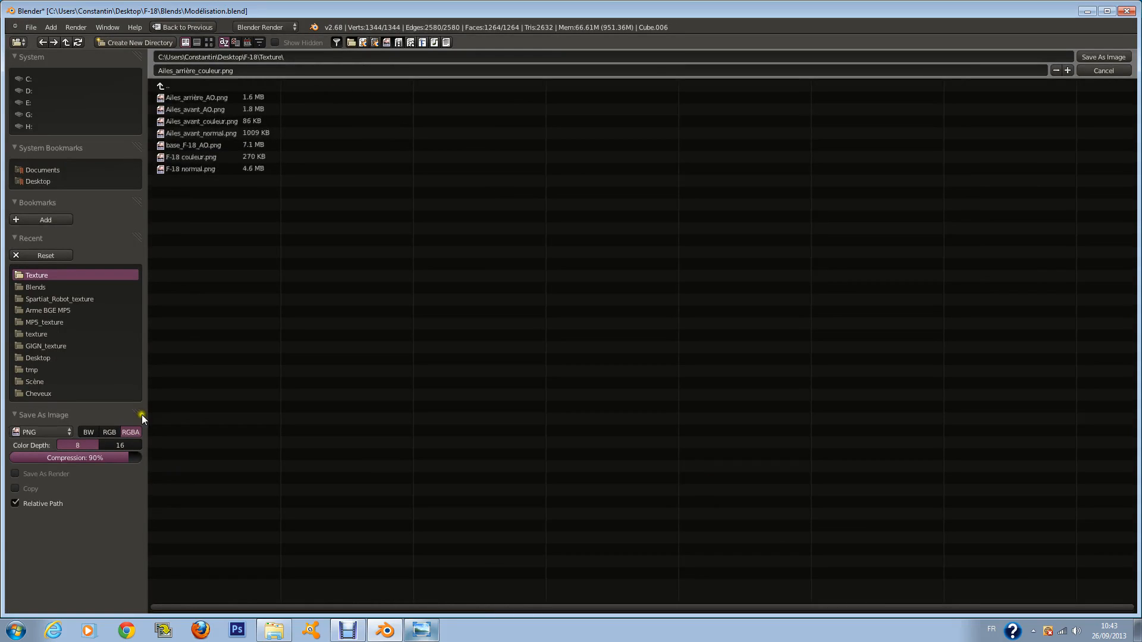
pyautogui.click(109, 446)
pyautogui.moveTo(116, 457); pyautogui.dragTo(220, 464)
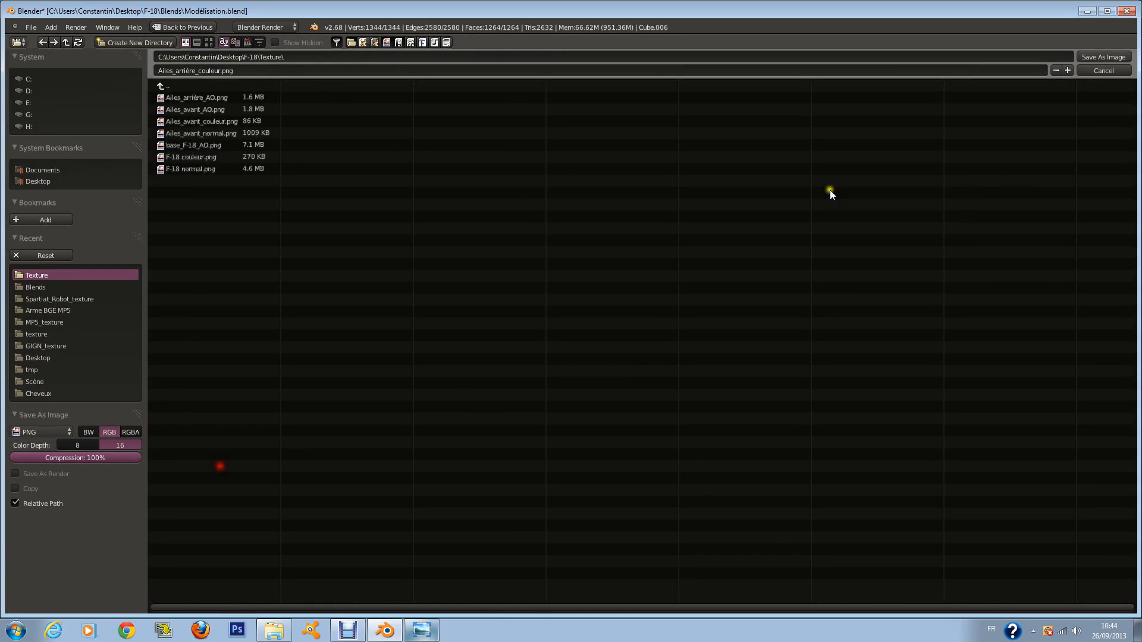
pyautogui.click(1113, 57)
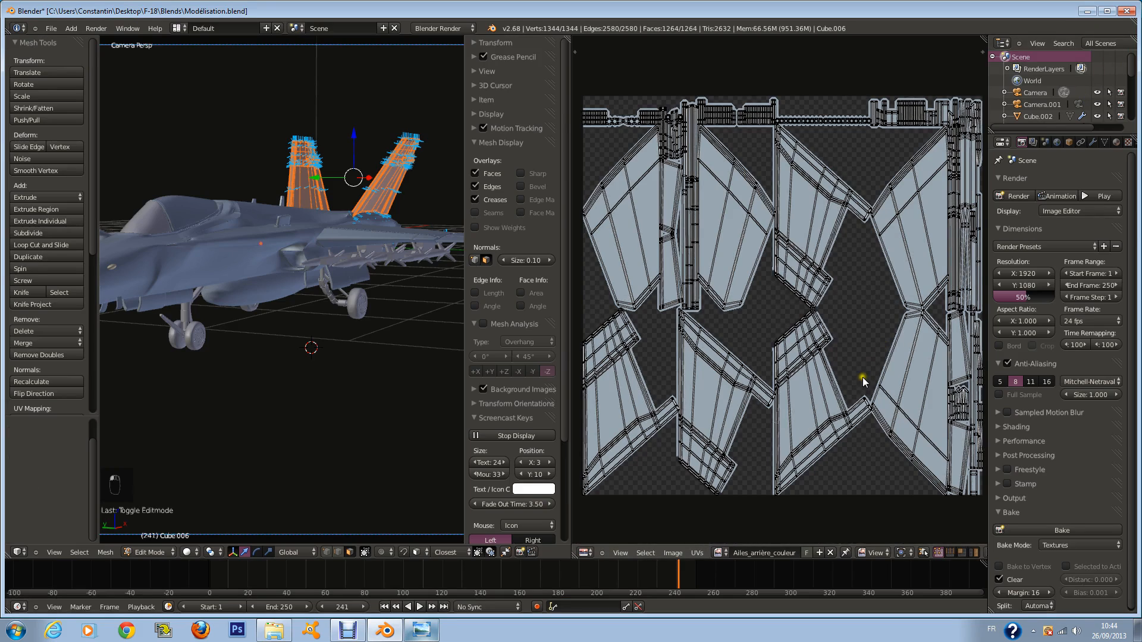
pyautogui.press('Tab')
pyautogui.hotkey('ctrl', 's')
pyautogui.press('Tab')
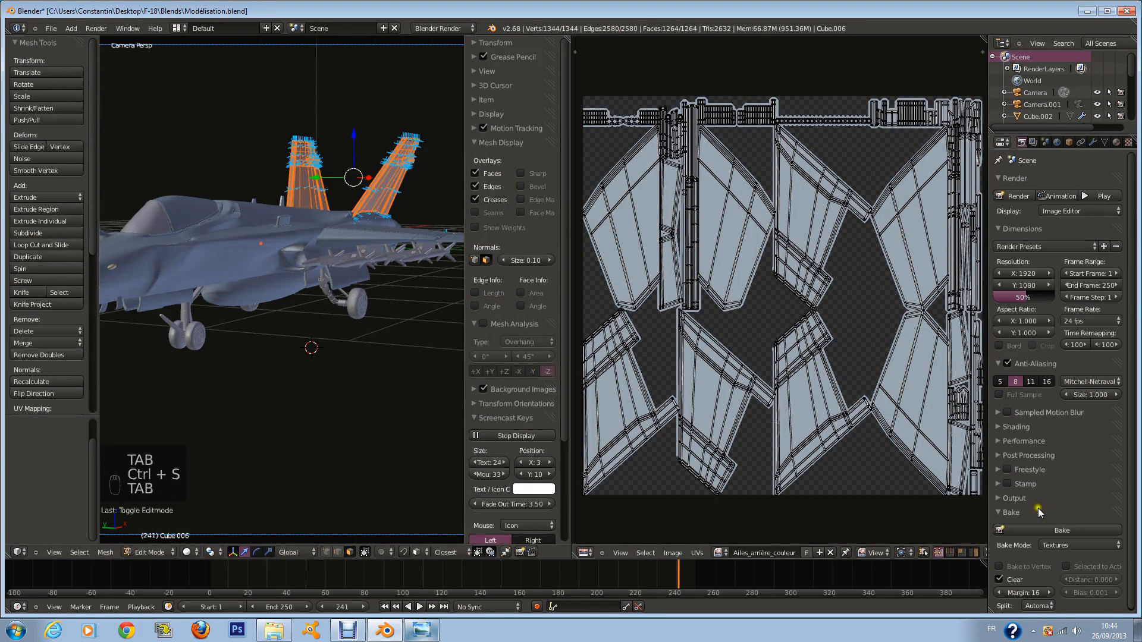
# Create a new 2048 × 2048 image named Ailes_arrière_normal for the tail and save the blend file
pyautogui.click(674, 553)
pyautogui.click(683, 543)
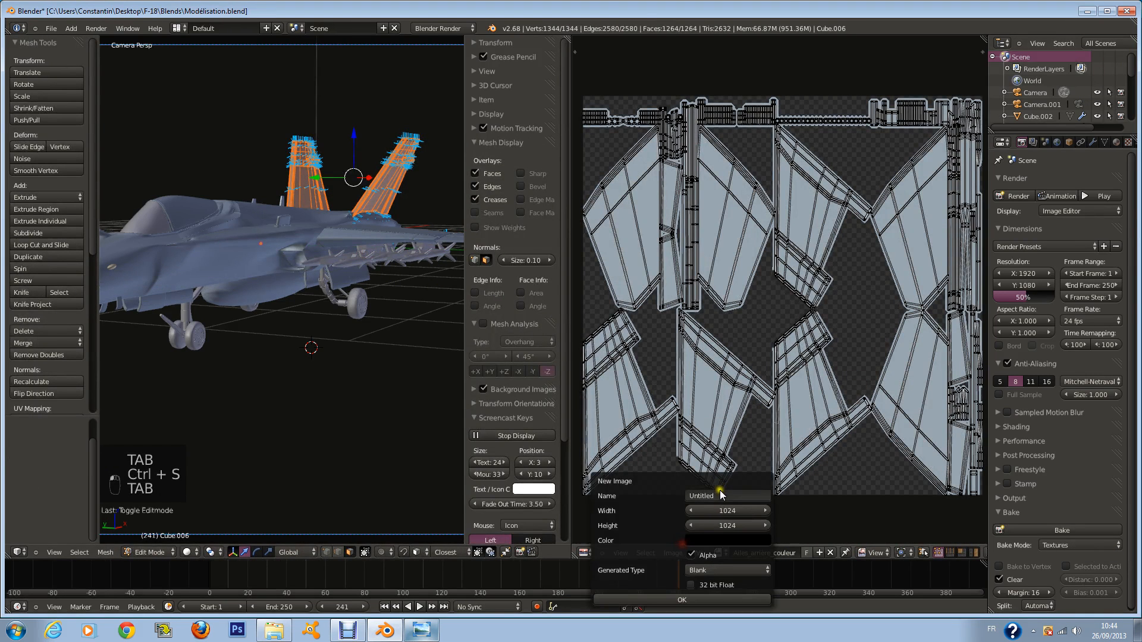
pyautogui.click(721, 496)
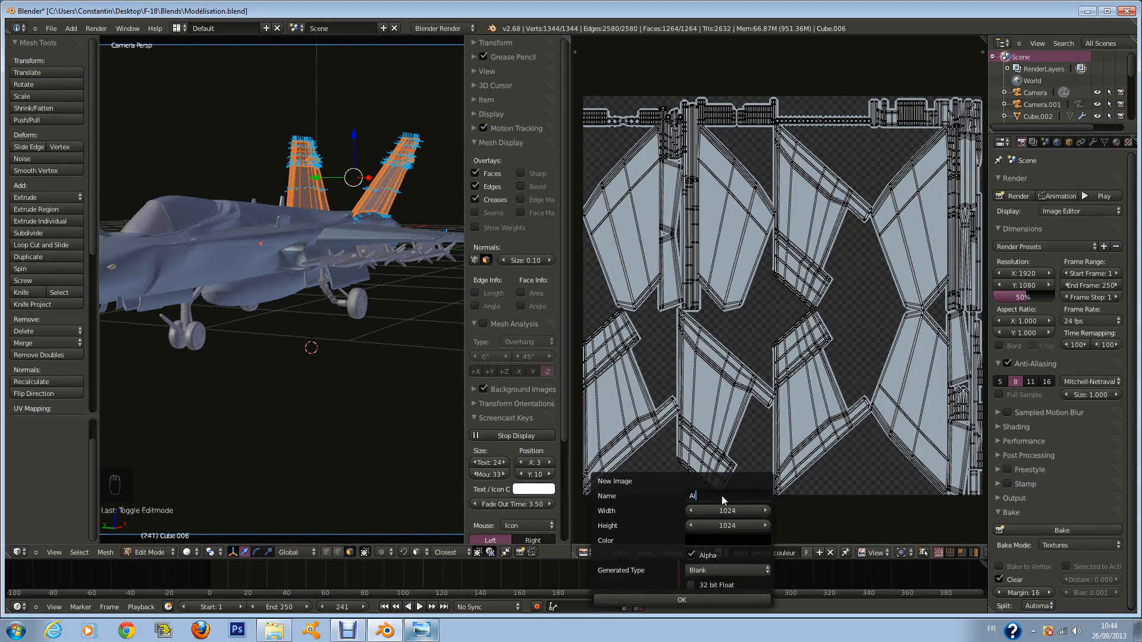
pyautogui.write('Ailes_arrière_normal')
pyautogui.press('Return')
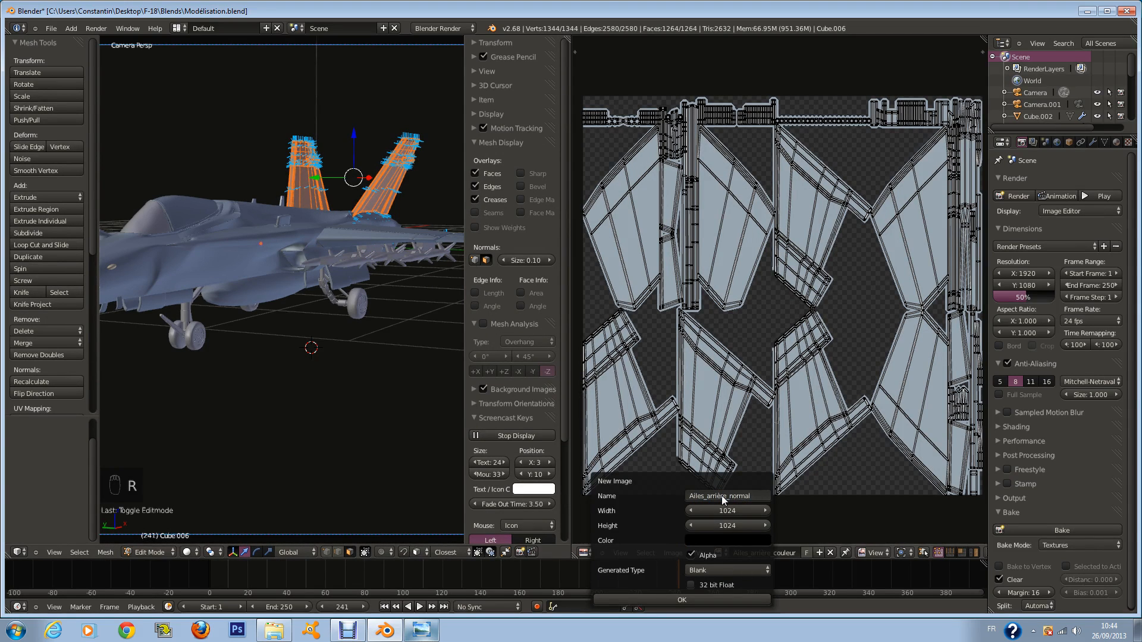
pyautogui.hotkey('ctrl', 'v')
pyautogui.hotkey('ctrl', 'v')
pyautogui.click(728, 604)
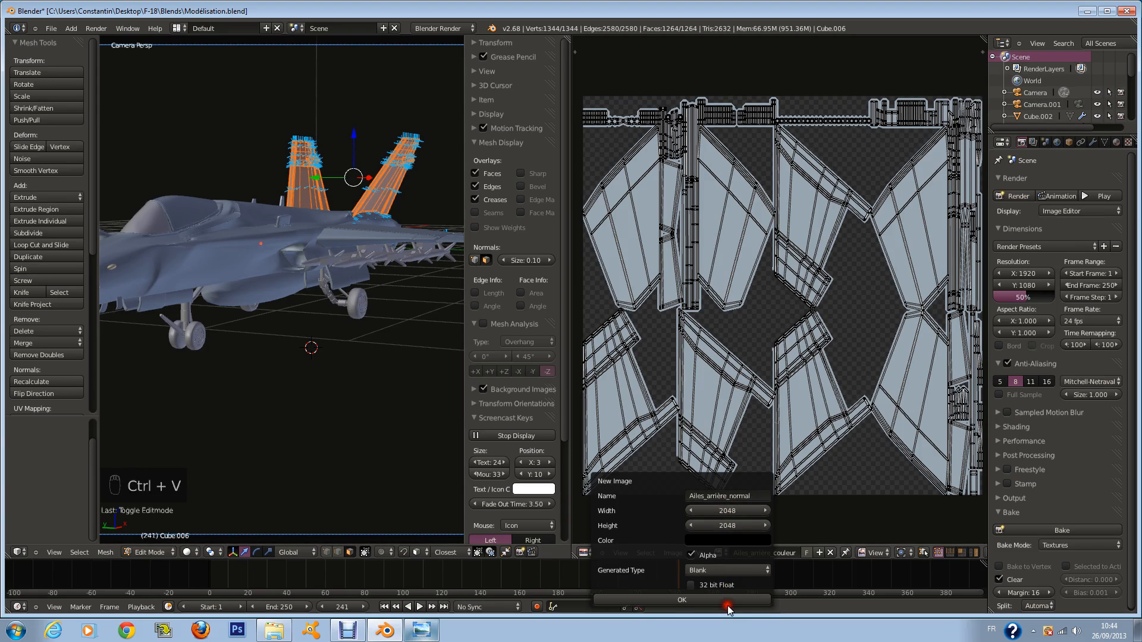
pyautogui.hotkey('ctrl', 's')
# Bake the tail onto the new image in Normals mode, return to Object Mode and save the blend file
pyautogui.click(1079, 545)
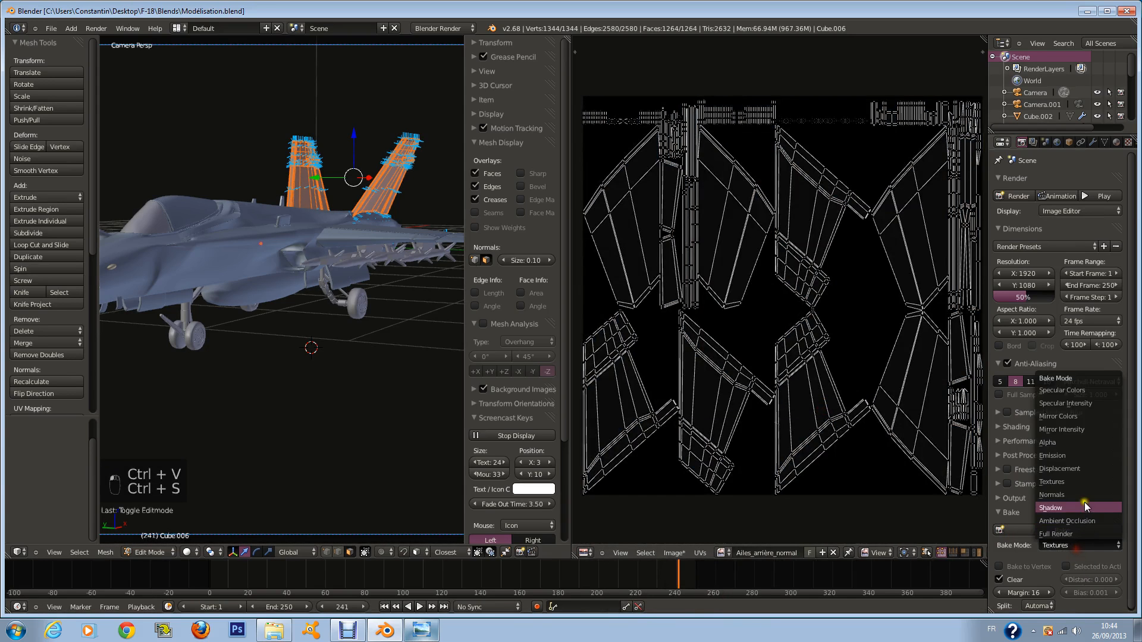
pyautogui.click(1065, 494)
pyautogui.click(1075, 529)
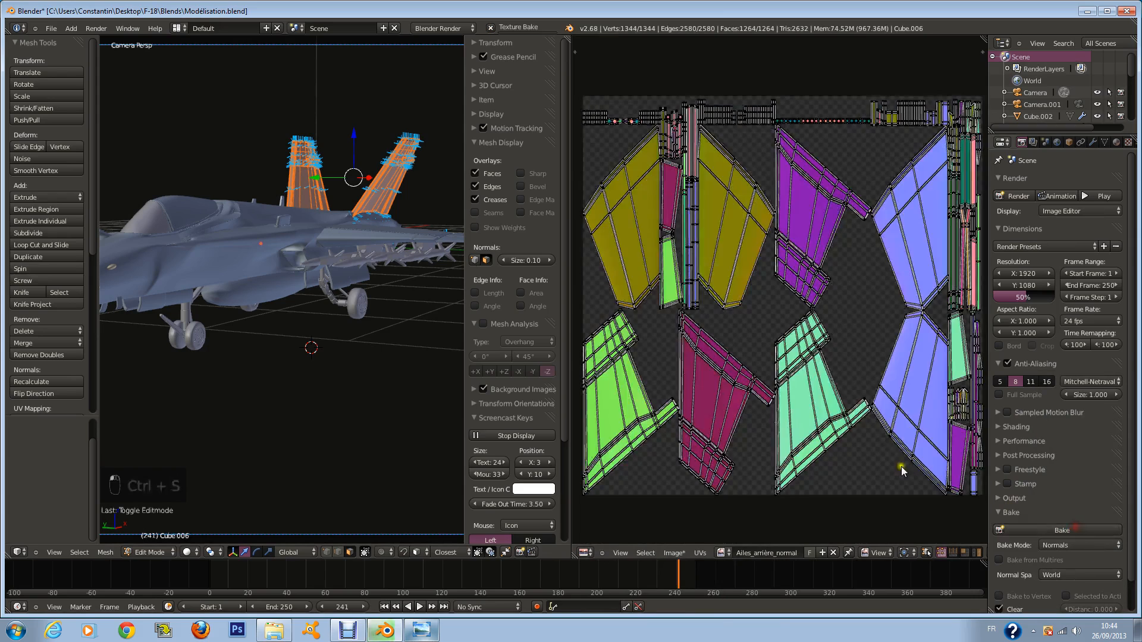
pyautogui.press('Tab')
pyautogui.hotkey('ctrl', 's')
# Save the normal bake as Ailes_arrière_normal.png in RGB, 16-bit, with 100% compression, and save the blend file
pyautogui.scroll(4, 827, 386)
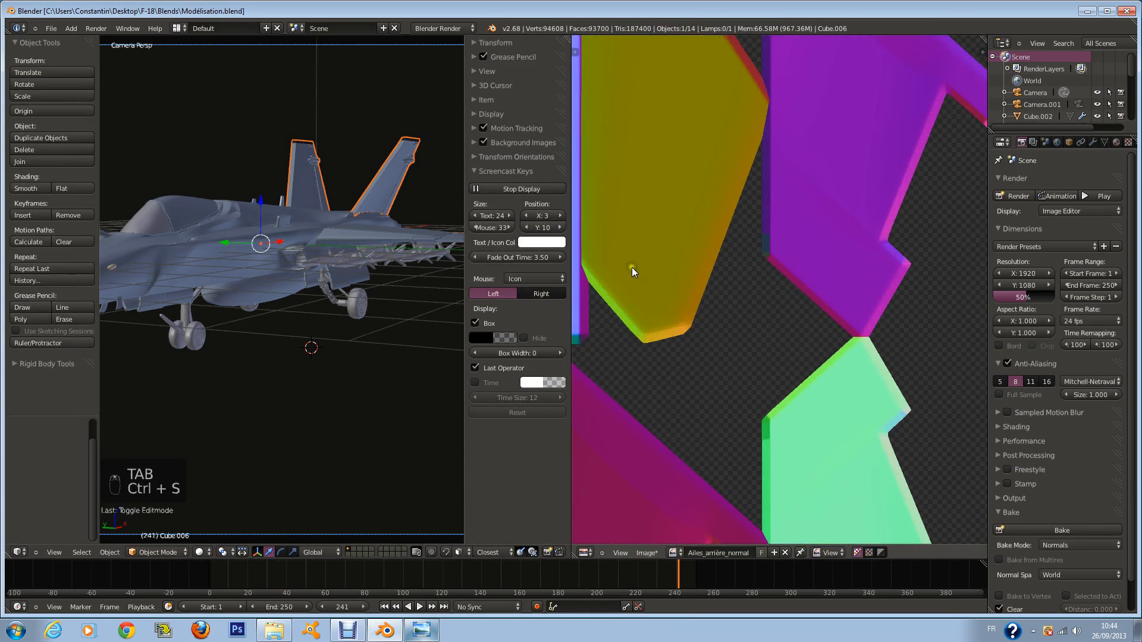
pyautogui.scroll(-2, 631, 272)
pyautogui.click(648, 552)
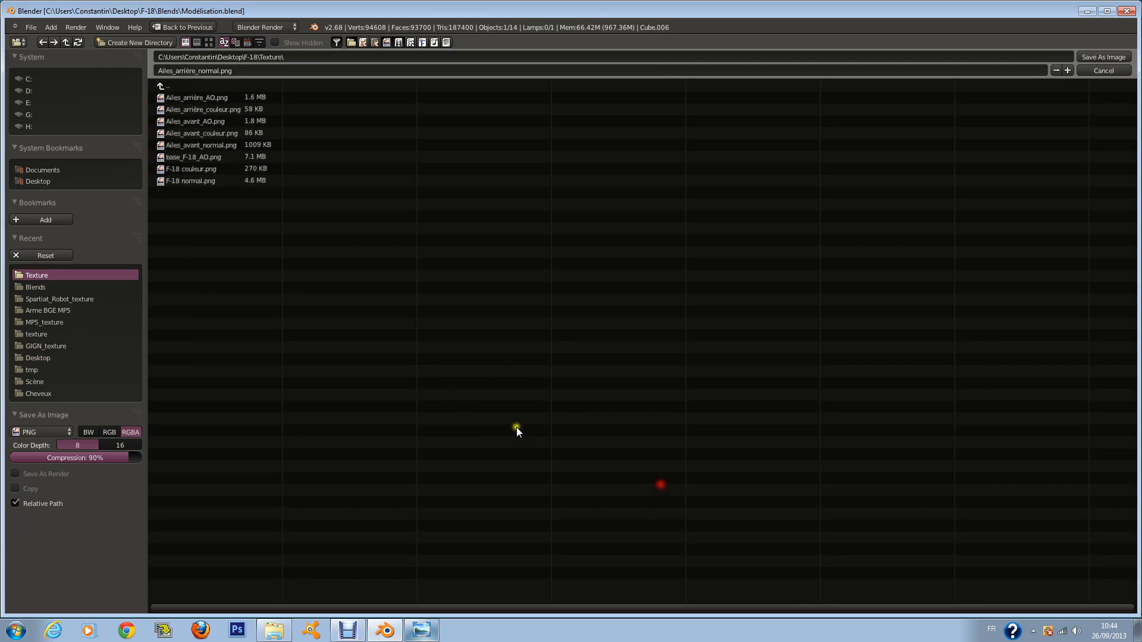
pyautogui.click(667, 482)
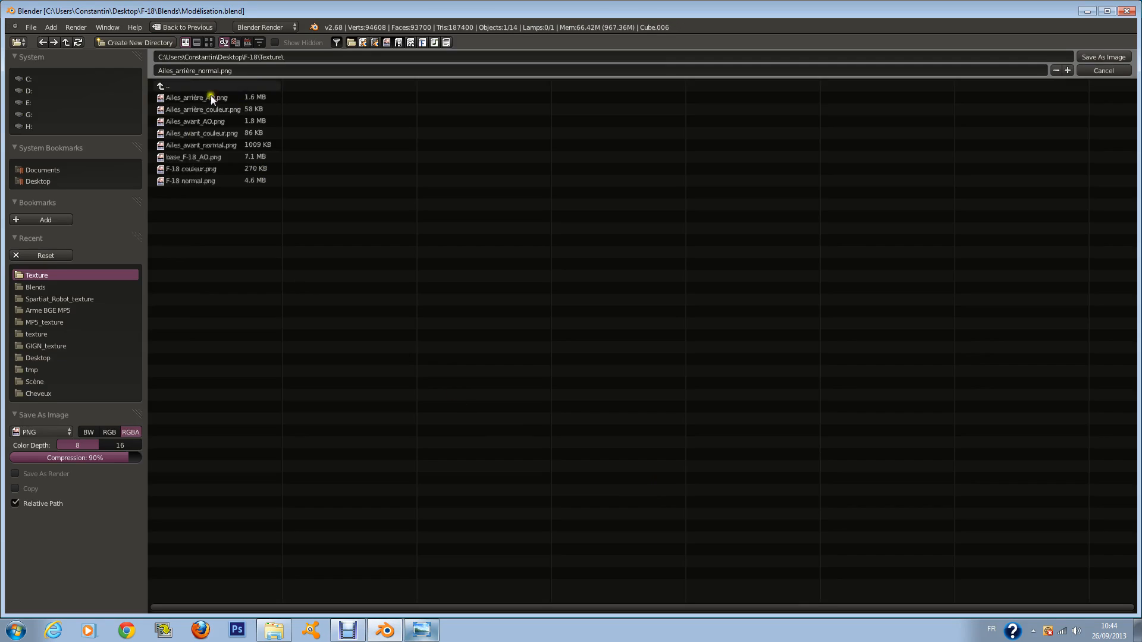
pyautogui.click(113, 433)
pyautogui.click(118, 445)
pyautogui.moveTo(171, 476); pyautogui.dragTo(214, 476)
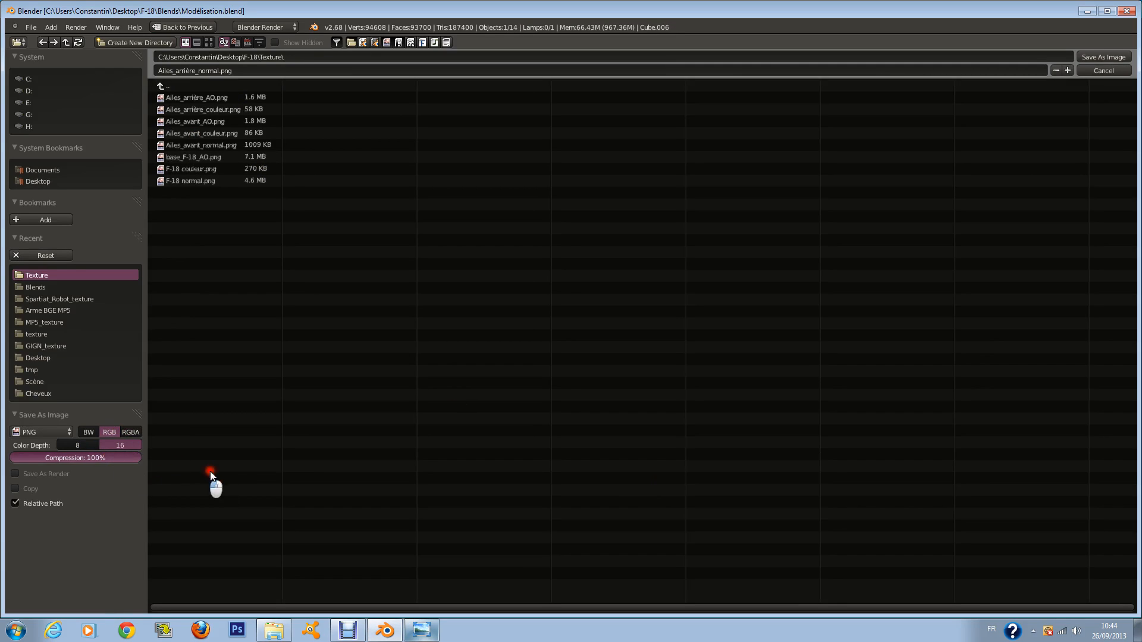
pyautogui.click(1112, 58)
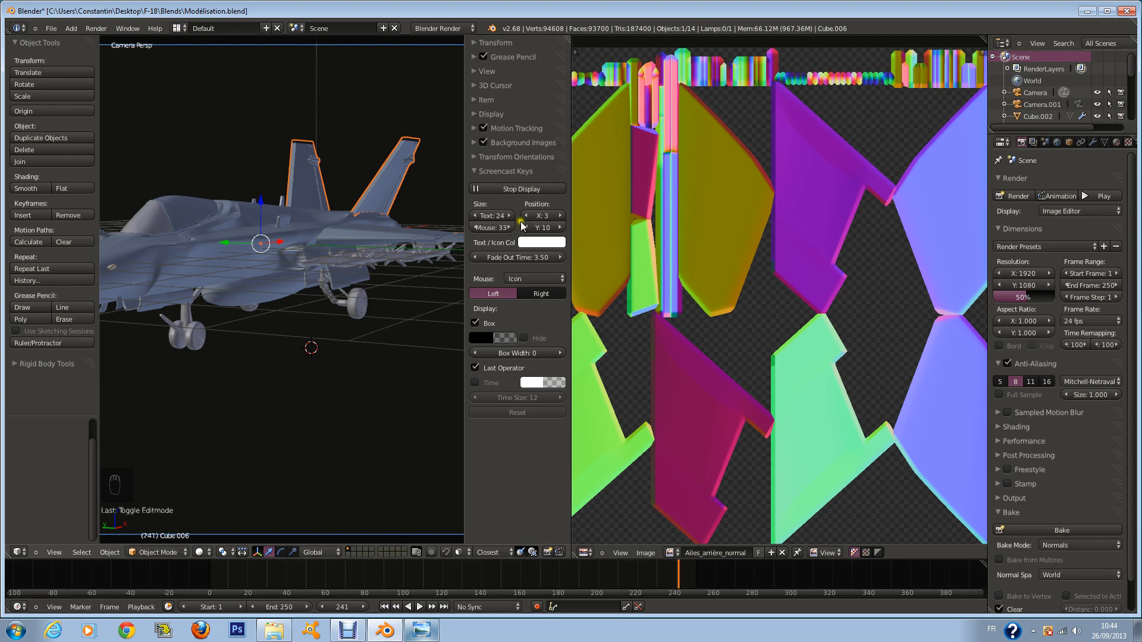
pyautogui.hotkey('ctrl', 's')
# Select the missiles under the wings, frame them from below in Edit Mode without the side panels, and show their material settings
pyautogui.press('a')
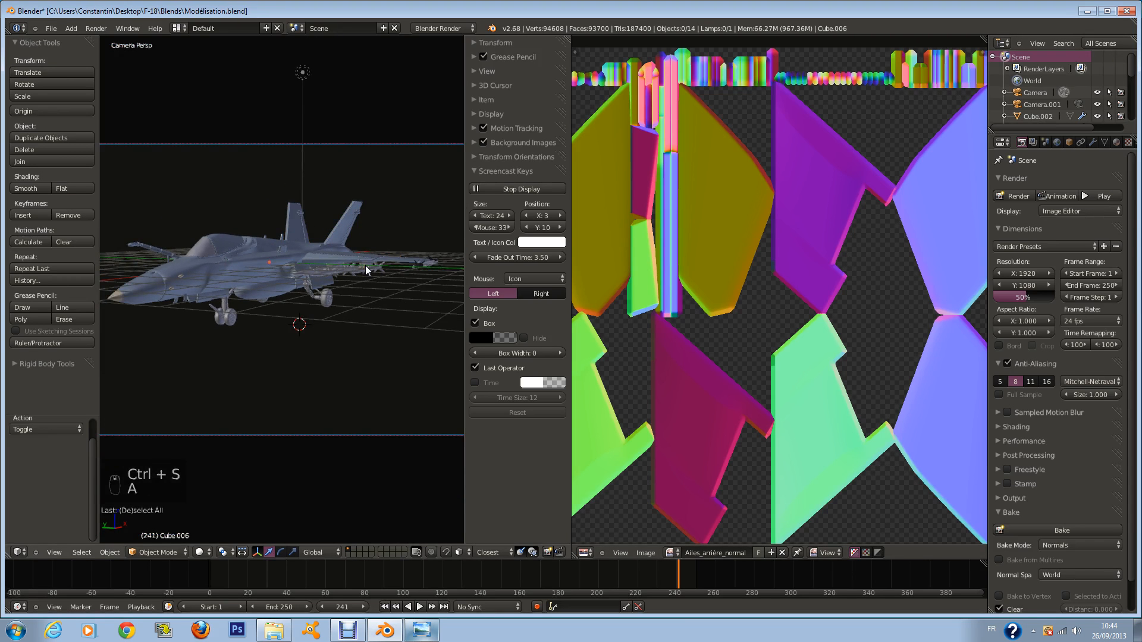
pyautogui.scroll(3, 367, 271)
pyautogui.rightClick(367, 270)
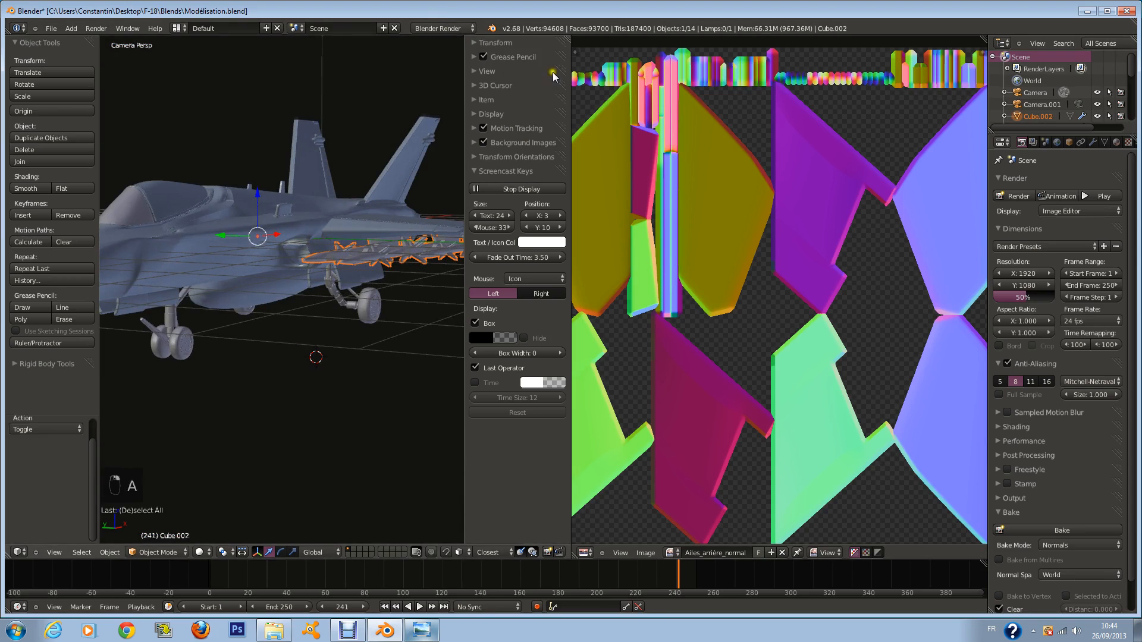
pyautogui.scroll(-1, 423, 174)
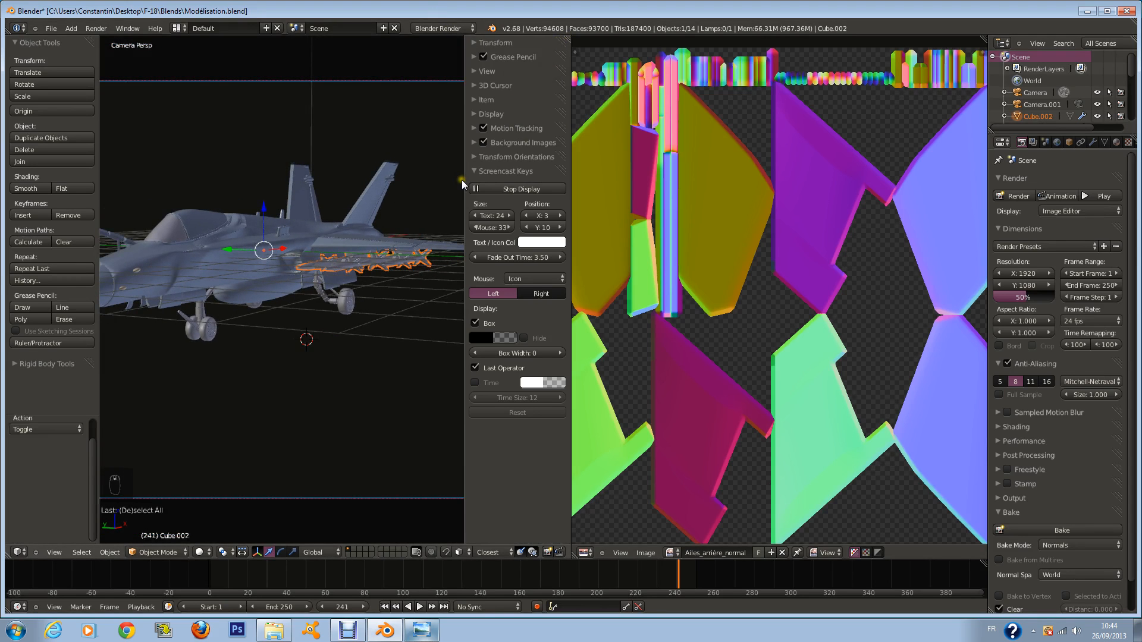
pyautogui.press('n')
pyautogui.press('t')
pyautogui.moveTo(459, 172); pyautogui.dragTo(383, 237, button='middle')
pyautogui.press('KP_Decimal')
pyautogui.press('Tab')
pyautogui.scroll(3, 365, 215)
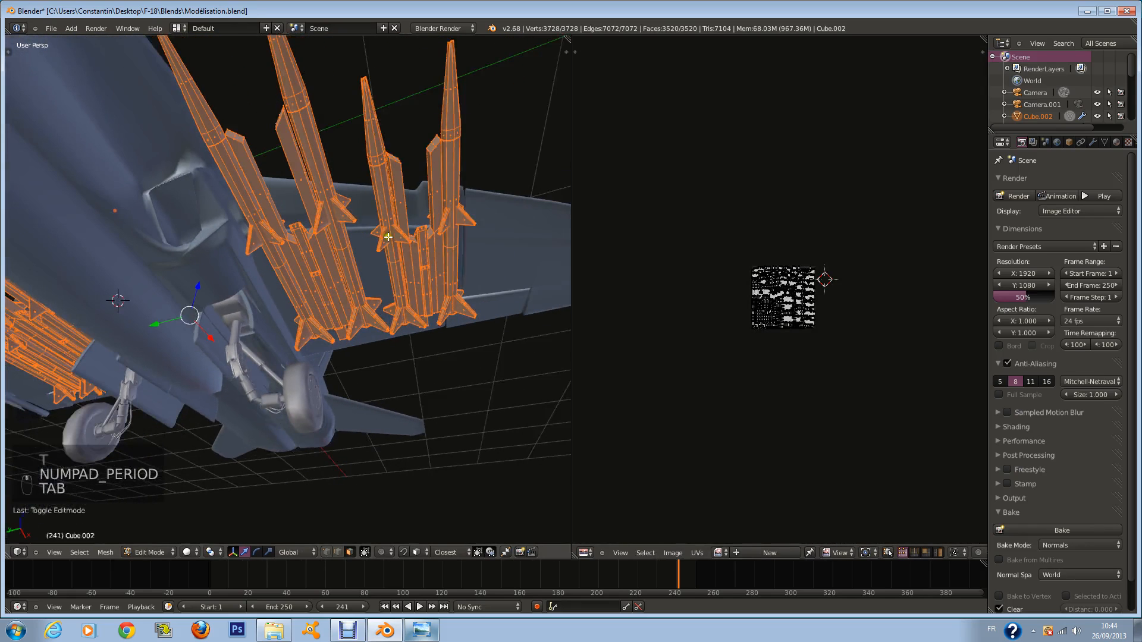
pyautogui.click(1116, 142)
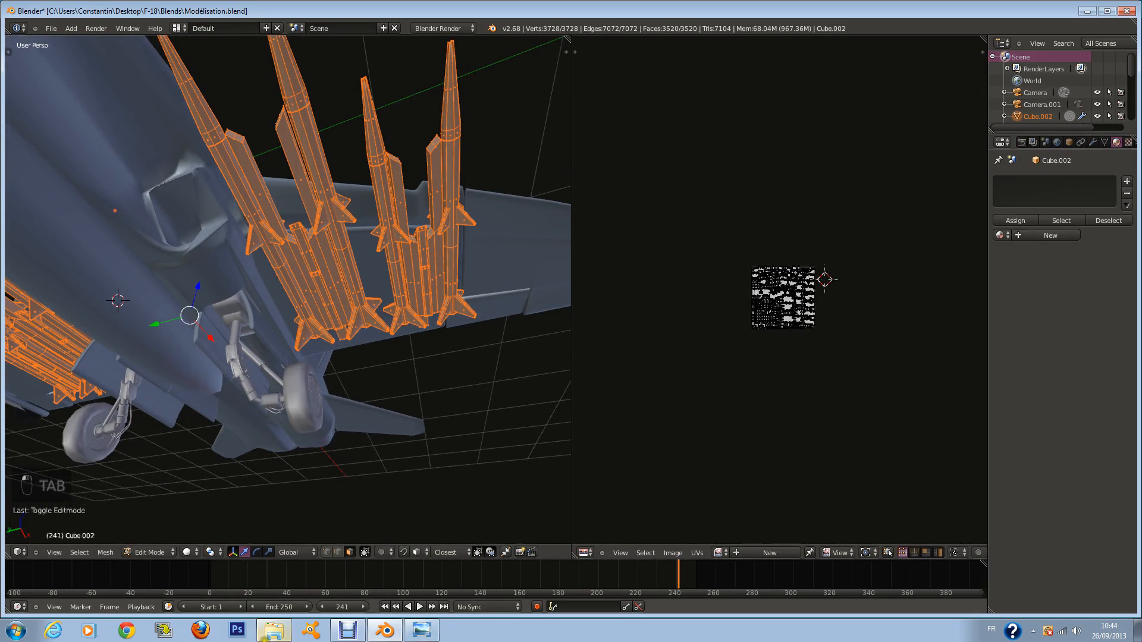
# Switch to Windows Photo Viewer and browse the F-18 reference photos to examine the missiles' colours up to FA-18_Hornet_VX-4_with_10_AMRAAM
pyautogui.click(423, 631)
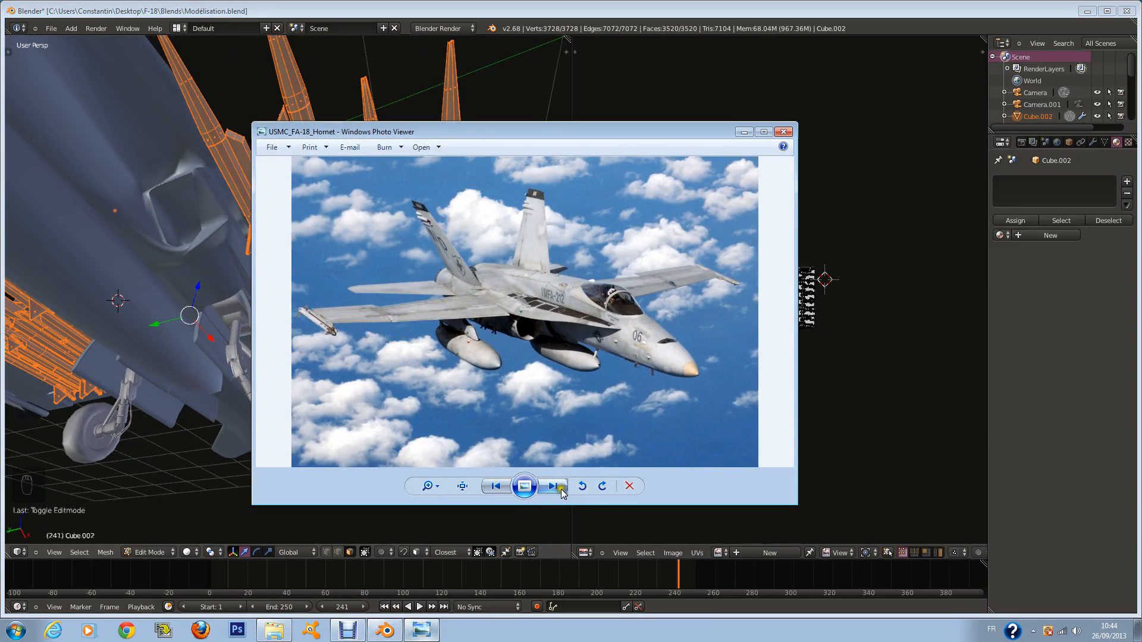
pyautogui.click(561, 490)
pyautogui.click(561, 490)
pyautogui.click(560, 490)
pyautogui.scroll(3, 574, 288)
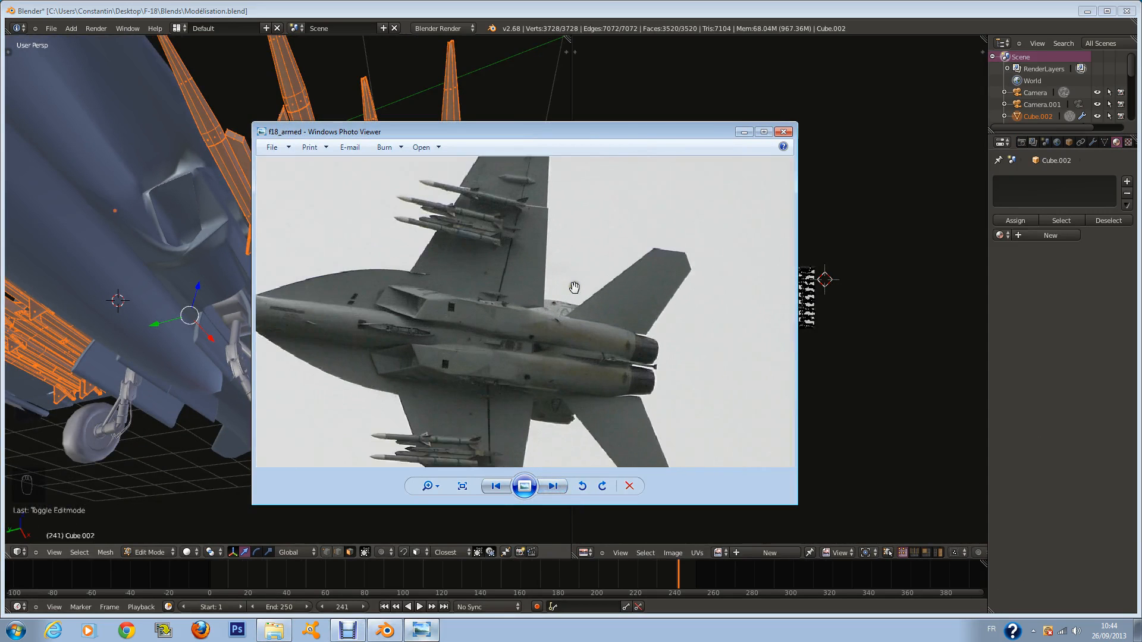
pyautogui.scroll(1, 515, 273)
pyautogui.scroll(-1, 516, 273)
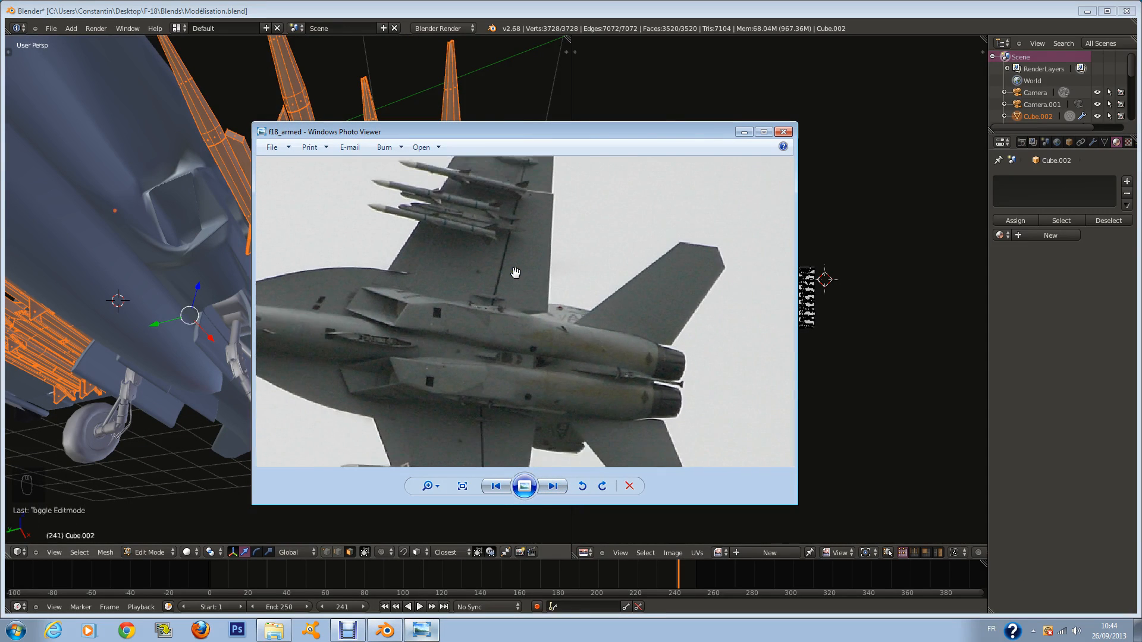
pyautogui.click(558, 490)
pyautogui.click(558, 489)
pyautogui.click(559, 485)
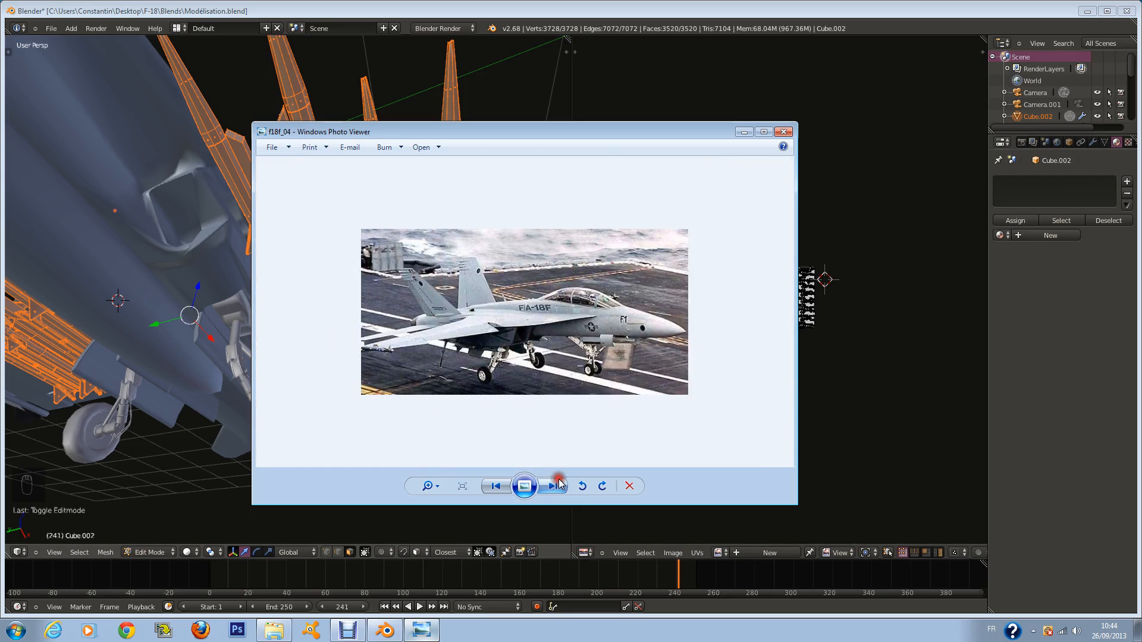
pyautogui.click(559, 483)
pyautogui.click(559, 483)
pyautogui.scroll(2, 511, 263)
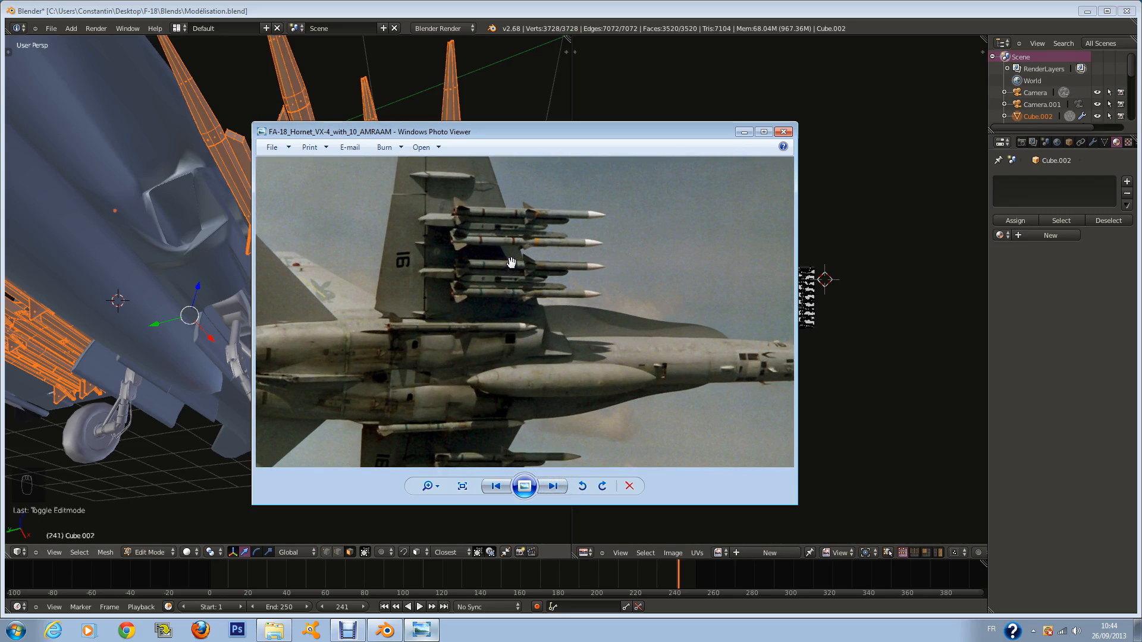
pyautogui.scroll(-1, 519, 242)
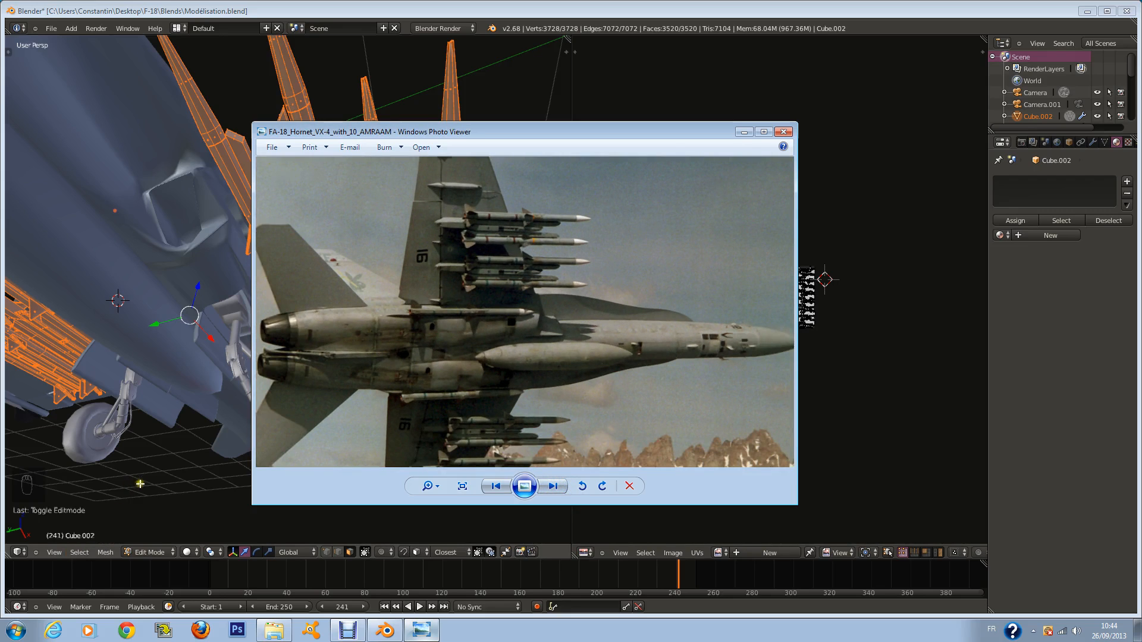
# Assign the existing Base material to all the missile geometry in Blender and return to Object Mode
pyautogui.moveTo(141, 483); pyautogui.dragTo(250, 345, button='middle')
pyautogui.click(1001, 235)
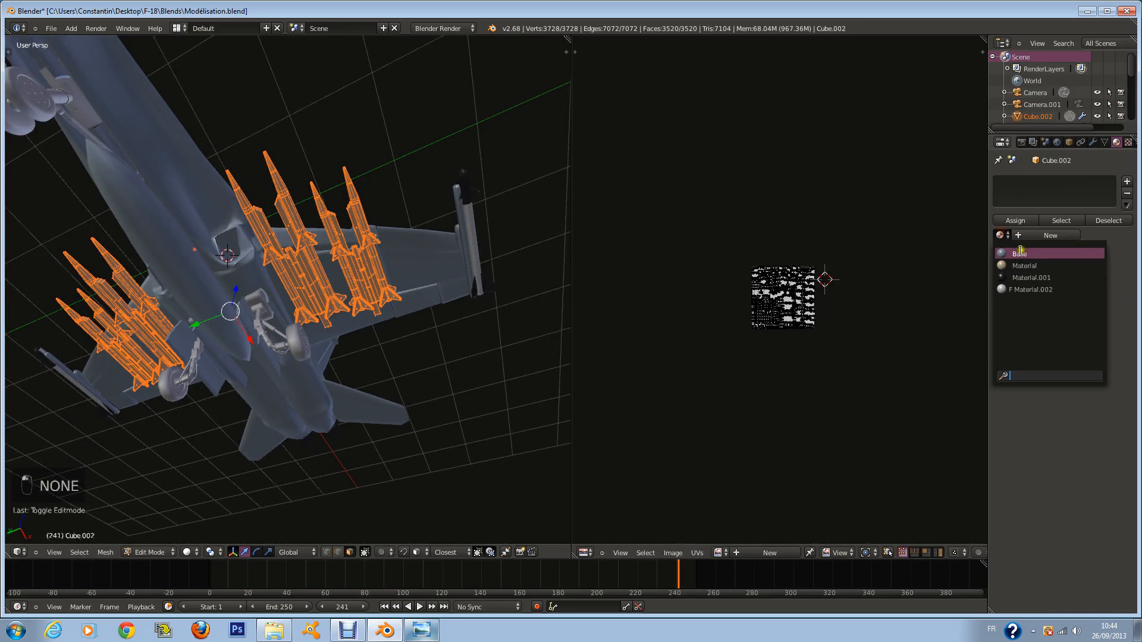
pyautogui.click(1020, 253)
pyautogui.click(1014, 220)
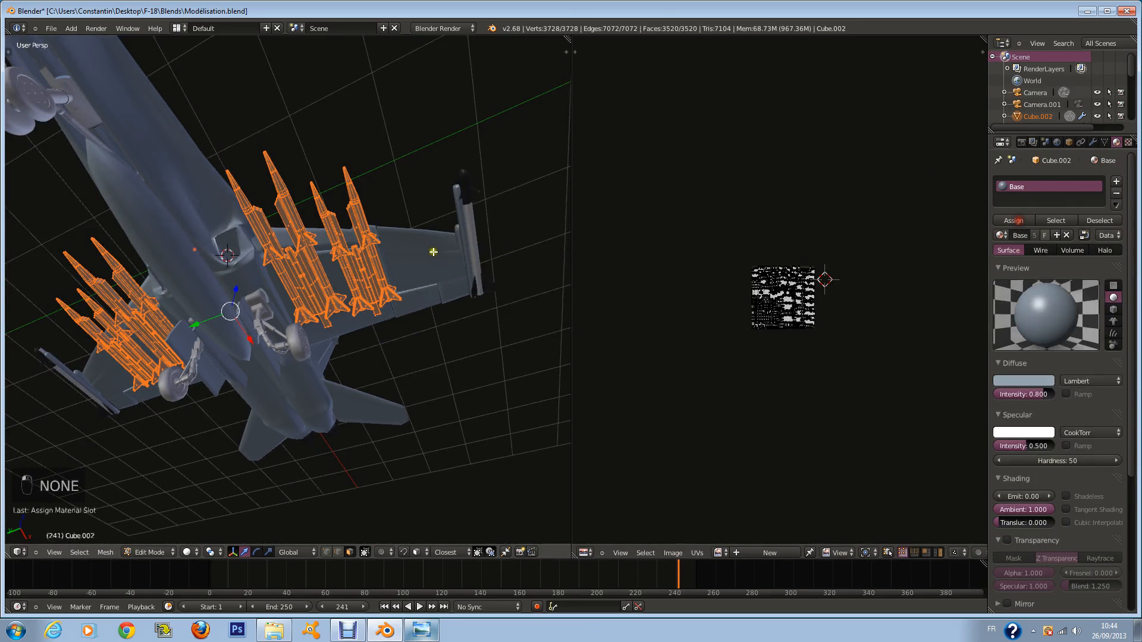
pyautogui.press('Tab')
# In the bottom wireframe view, clear the mesh selection and box-select the nose cones of the four missiles under one wing
pyautogui.press('KP_3')
pyautogui.press('ctrl+KP_7')
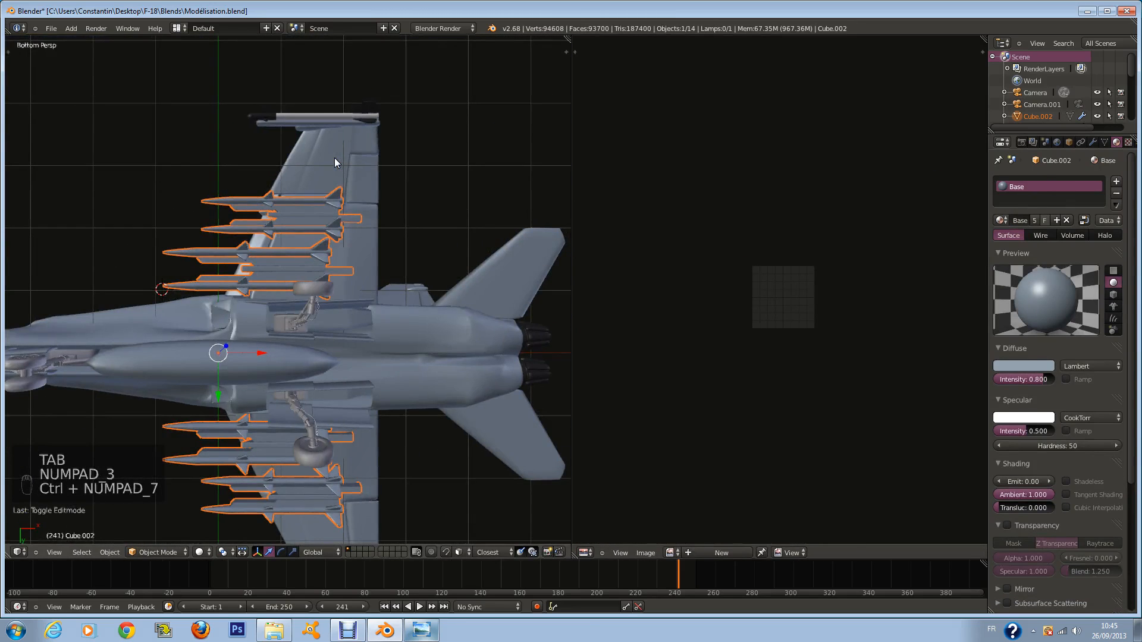
pyautogui.press('Tab')
pyautogui.scroll(4, 328, 172)
pyautogui.press('z')
pyautogui.press('z')
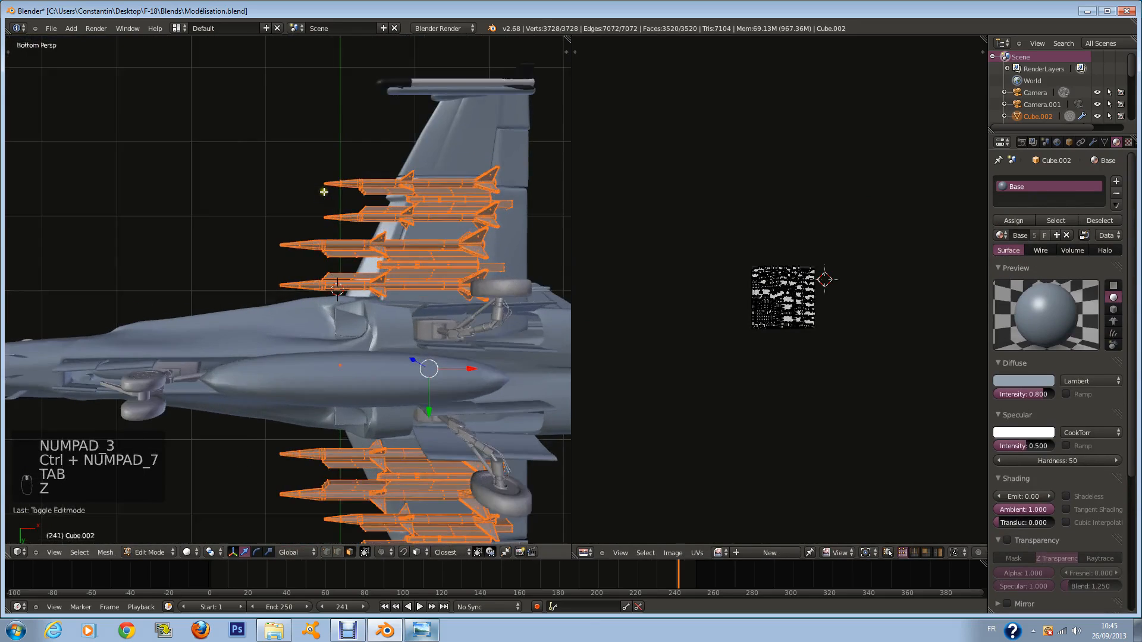
pyautogui.press('a')
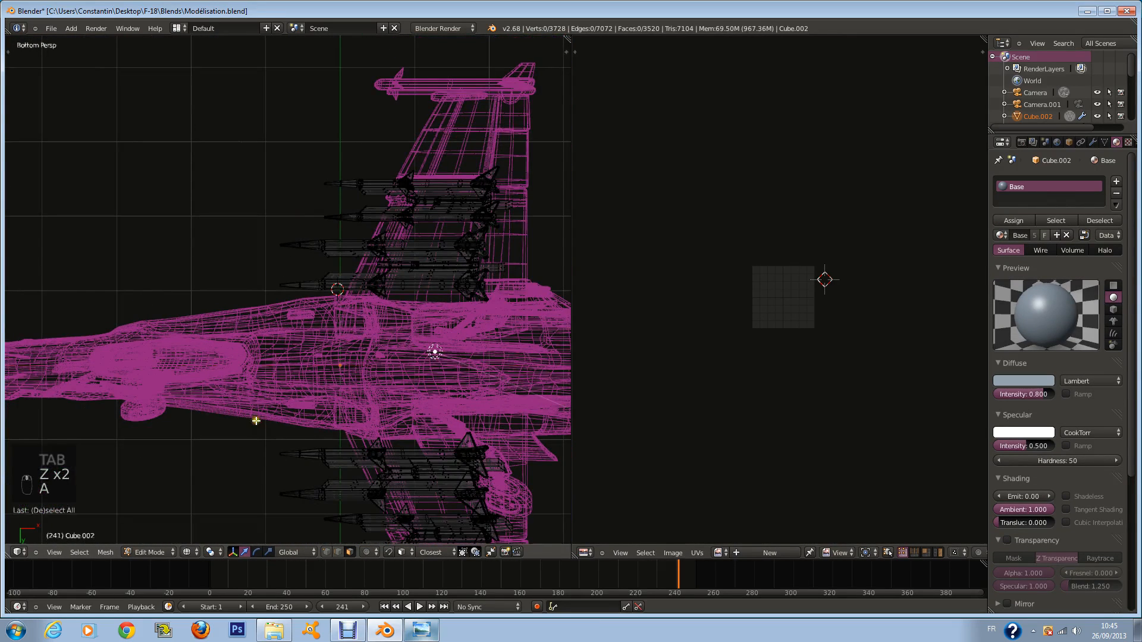
pyautogui.press('b')
pyautogui.moveTo(248, 403); pyautogui.dragTo(319, 531)
pyautogui.scroll(-1, 313, 512)
pyautogui.press('b')
pyautogui.moveTo(304, 469); pyautogui.dragTo(348, 544)
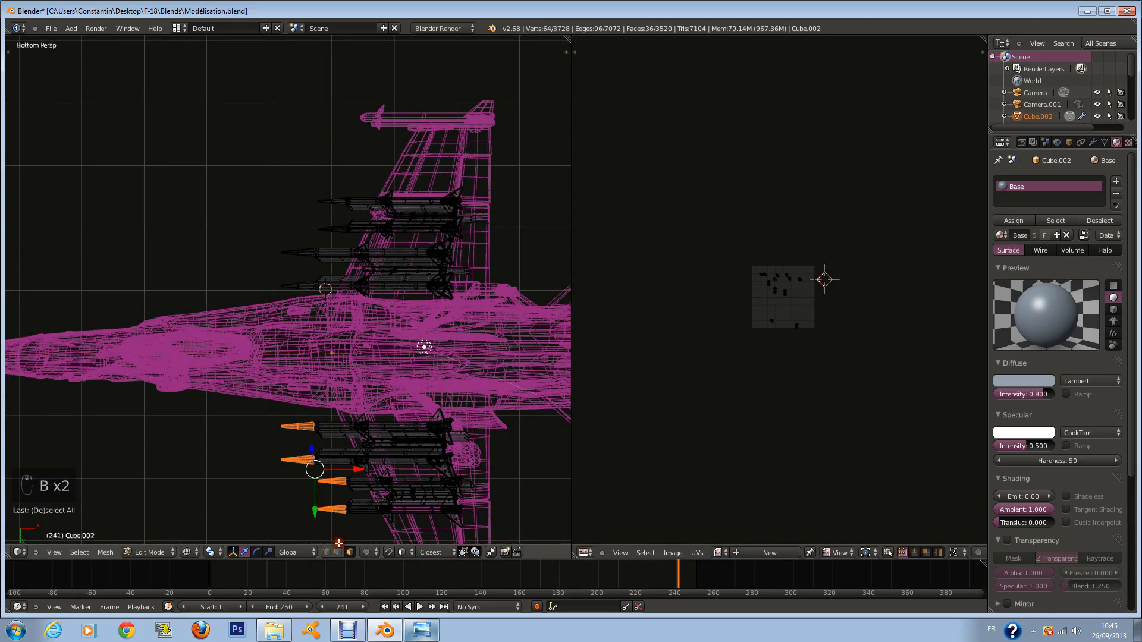
pyautogui.scroll(2, 324, 111)
pyautogui.scroll(2, 324, 111)
pyautogui.press('b')
pyautogui.moveTo(341, 36); pyautogui.dragTo(382, 256)
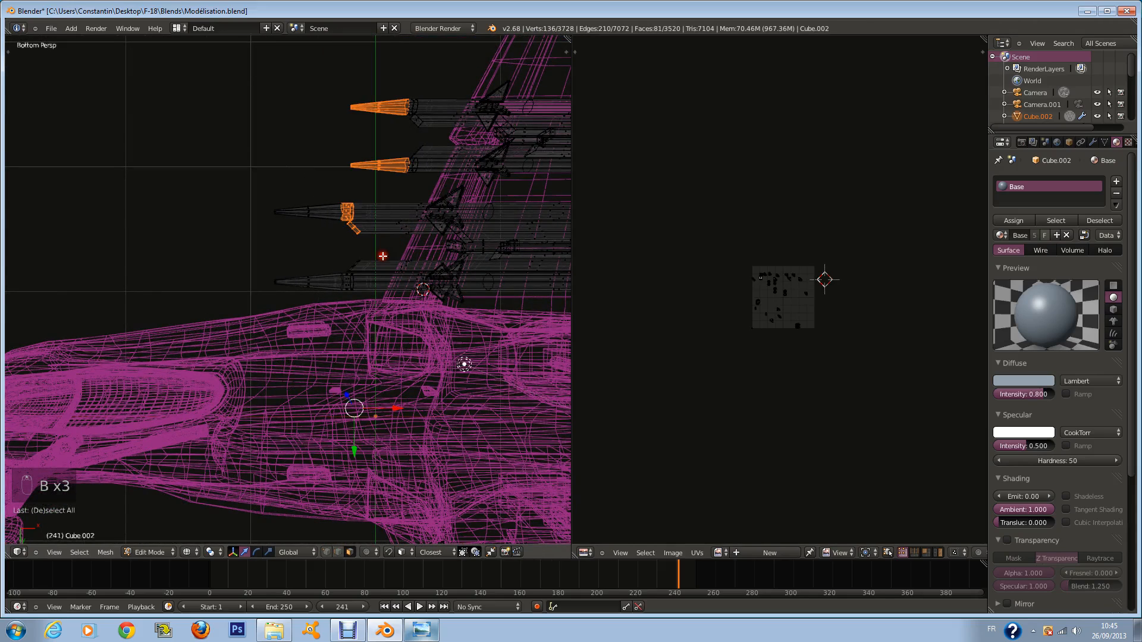
pyautogui.hotkey('ctrl', 'z')
pyautogui.moveTo(355, 11); pyautogui.dragTo(282, 37)
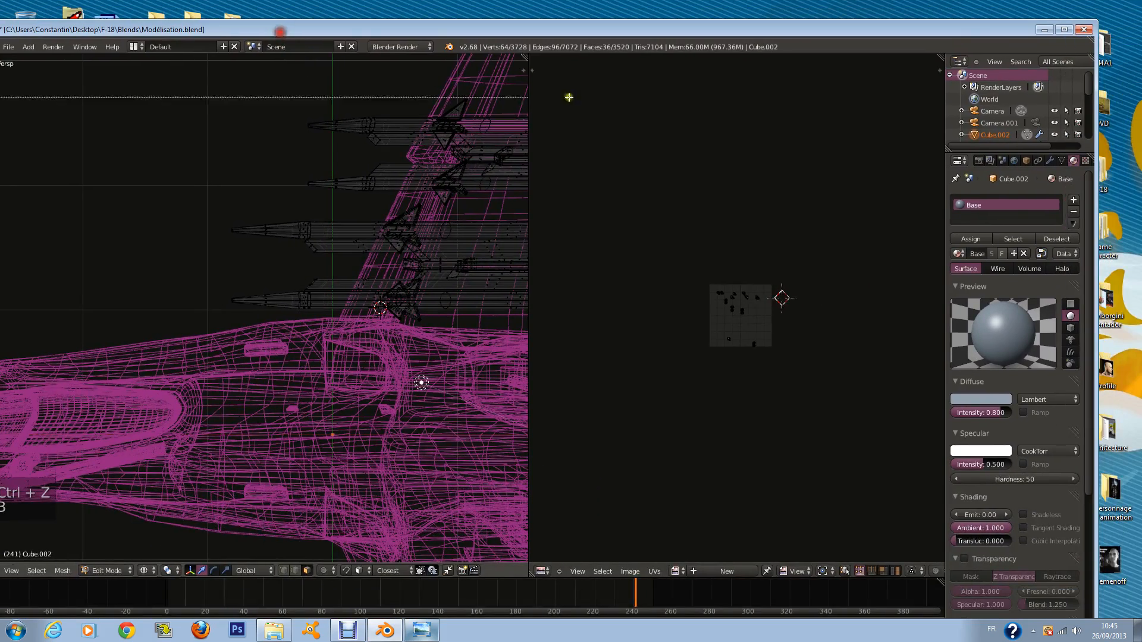
pyautogui.click(1064, 29)
# Add the nose cones of the four missiles under the opposite wing to the selection with box select
pyautogui.press('b')
pyautogui.moveTo(349, 65); pyautogui.dragTo(394, 184)
pyautogui.press('b')
pyautogui.moveTo(230, 159); pyautogui.dragTo(343, 330)
pyautogui.press('b')
pyautogui.moveTo(321, 69); pyautogui.dragTo(366, 181)
pyautogui.press('b')
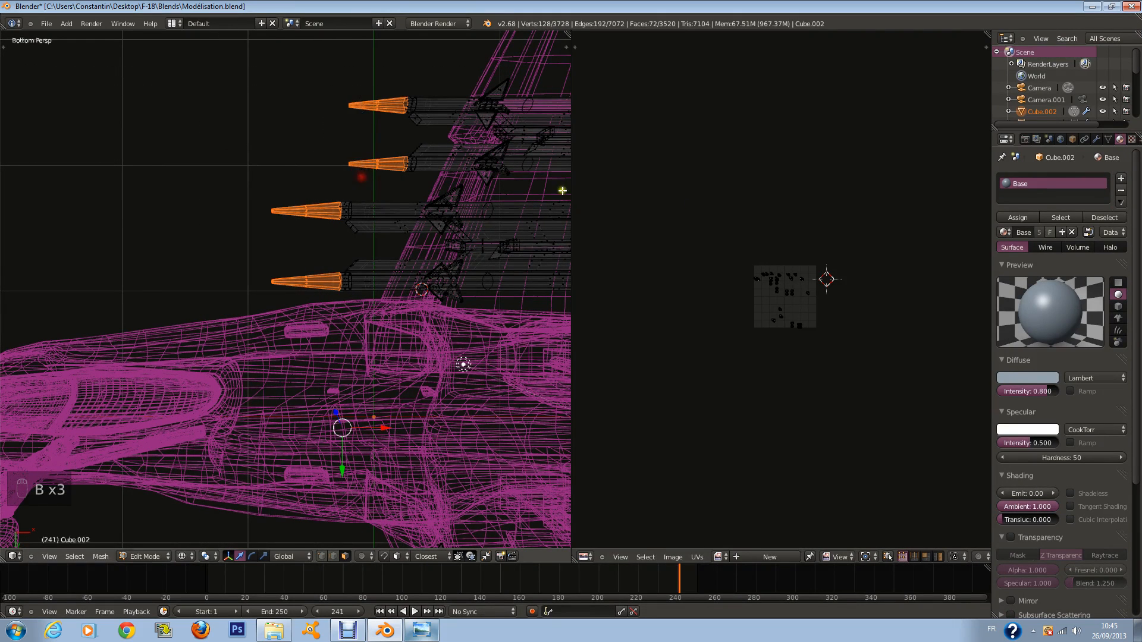
# Add a second material slot with Material.002 for the selected nose cones and return to Object Mode in solid shading
pyautogui.click(1121, 178)
pyautogui.click(1004, 232)
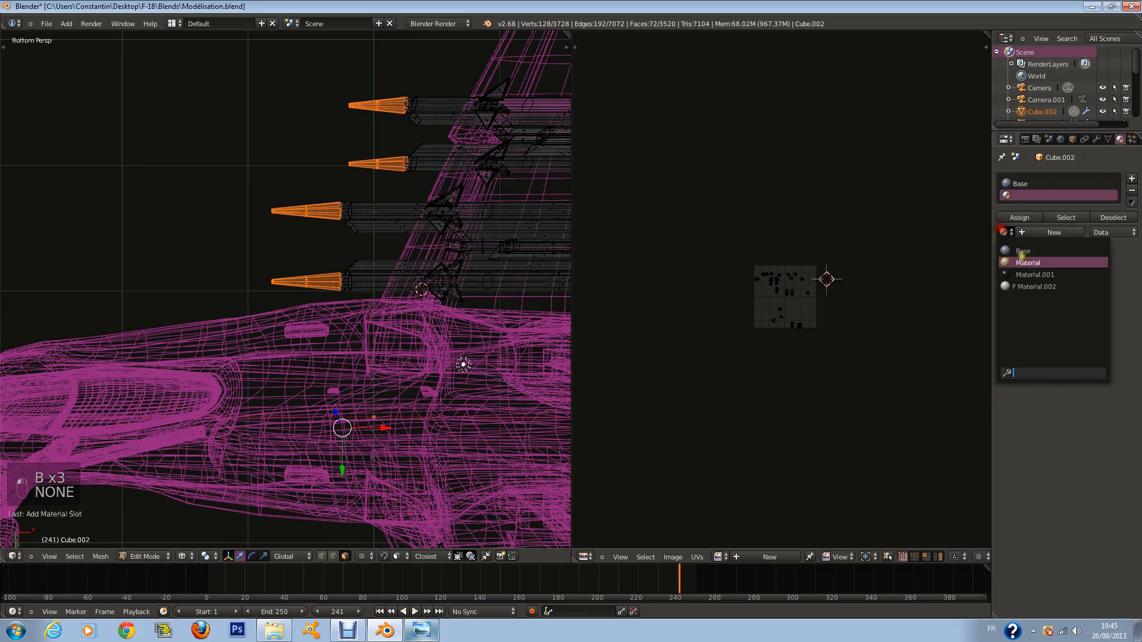
pyautogui.click(1047, 286)
pyautogui.press('Tab')
pyautogui.press('z')
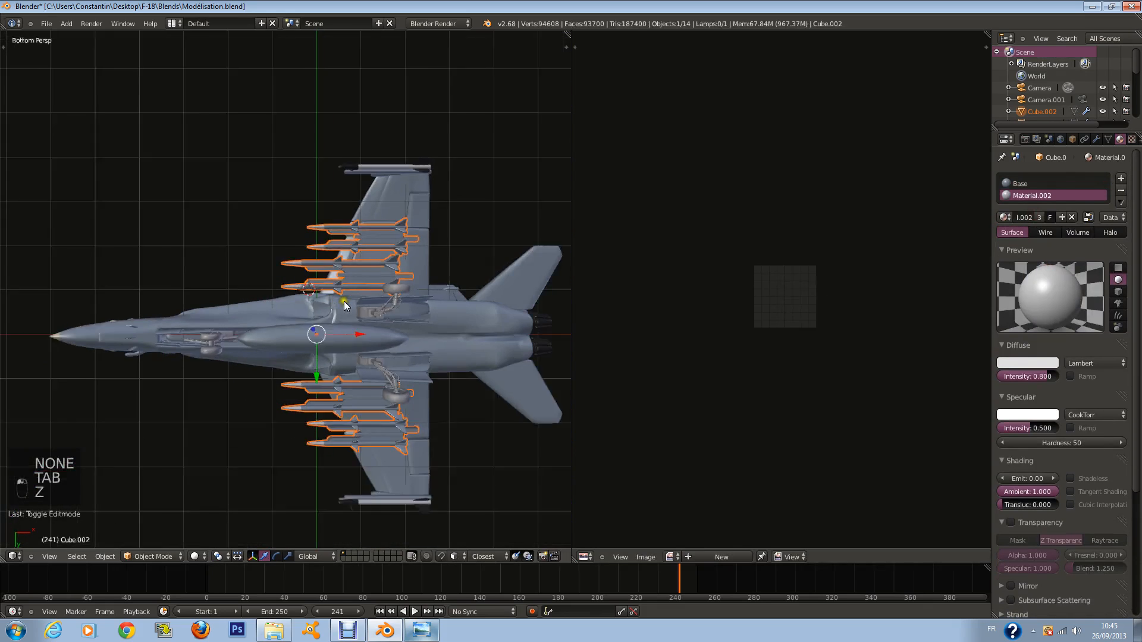
pyautogui.scroll(5, 358, 321)
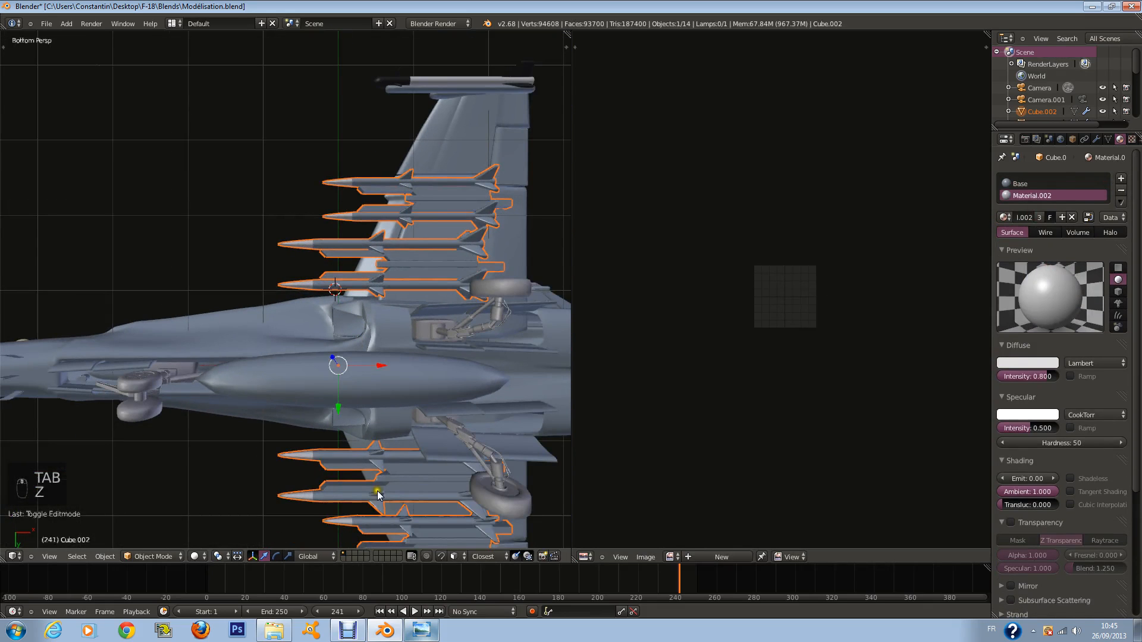
# Check the missile reference photo and, in Edit Mode, select the linked front and rear fins of the outermost missile
pyautogui.click(418, 635)
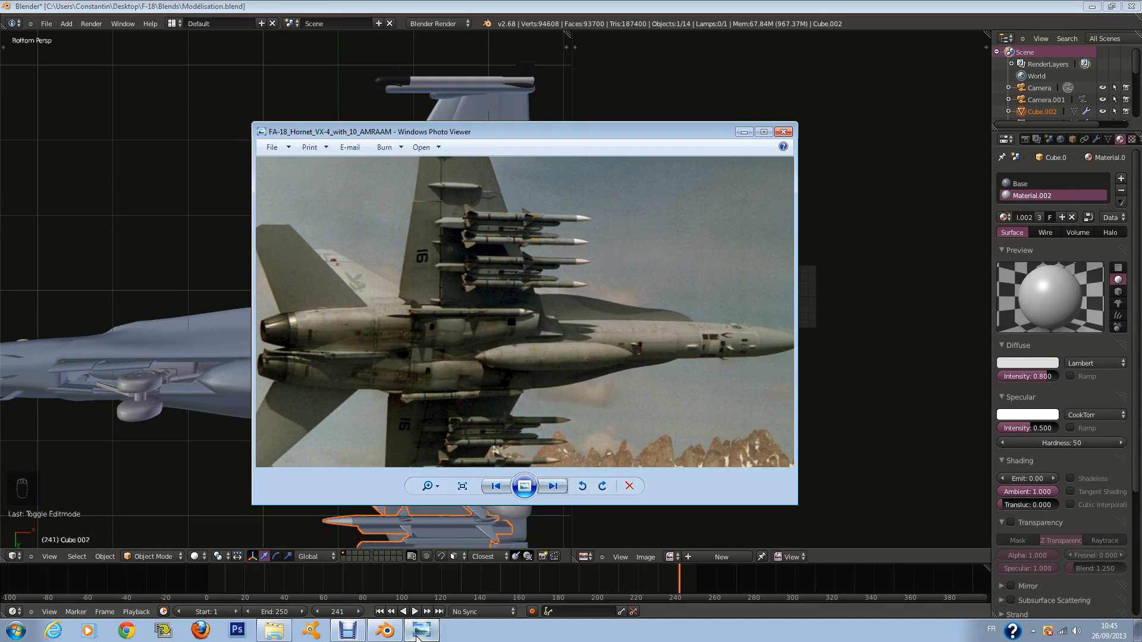
pyautogui.click(418, 635)
pyautogui.scroll(4, 384, 436)
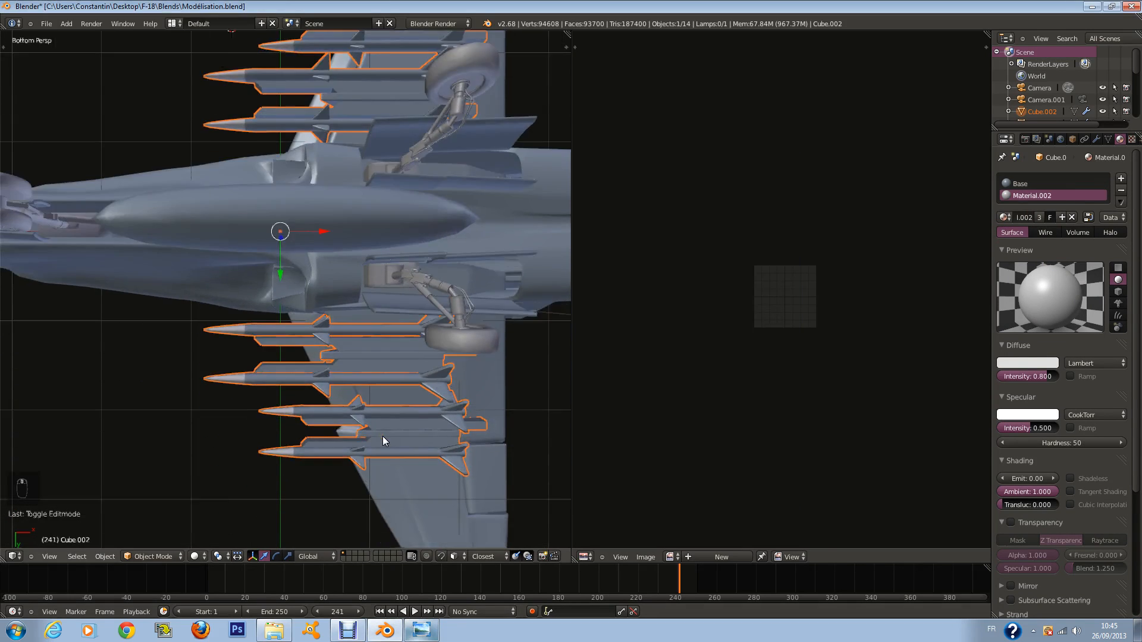
pyautogui.press('Tab')
pyautogui.scroll(4, 411, 447)
pyautogui.rightClick(440, 455)
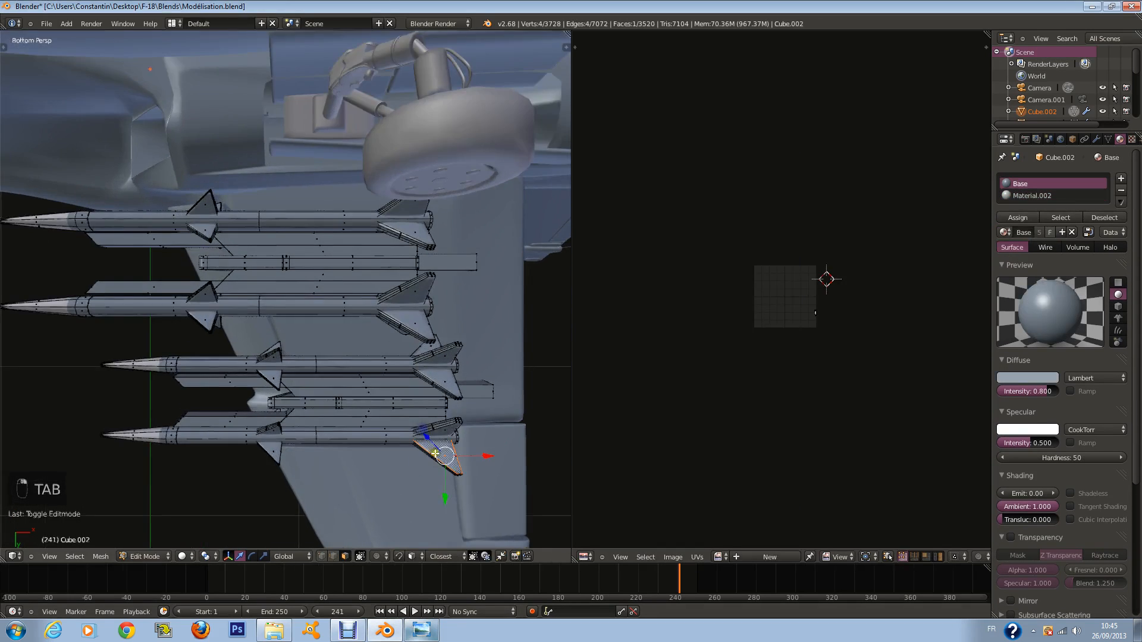
pyautogui.press('l')
pyautogui.press('l')
pyautogui.press('l')
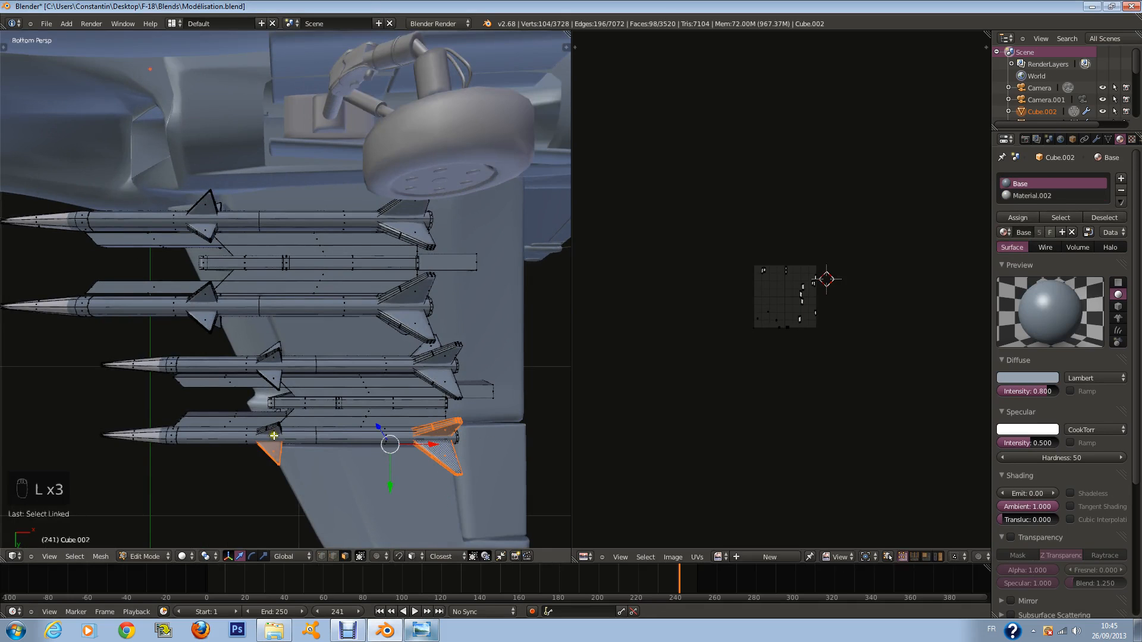
pyautogui.press('l')
pyautogui.press('l')
# Add the second missile's front and rear fins and the third missile's rear fins to the selection
pyautogui.press('l')
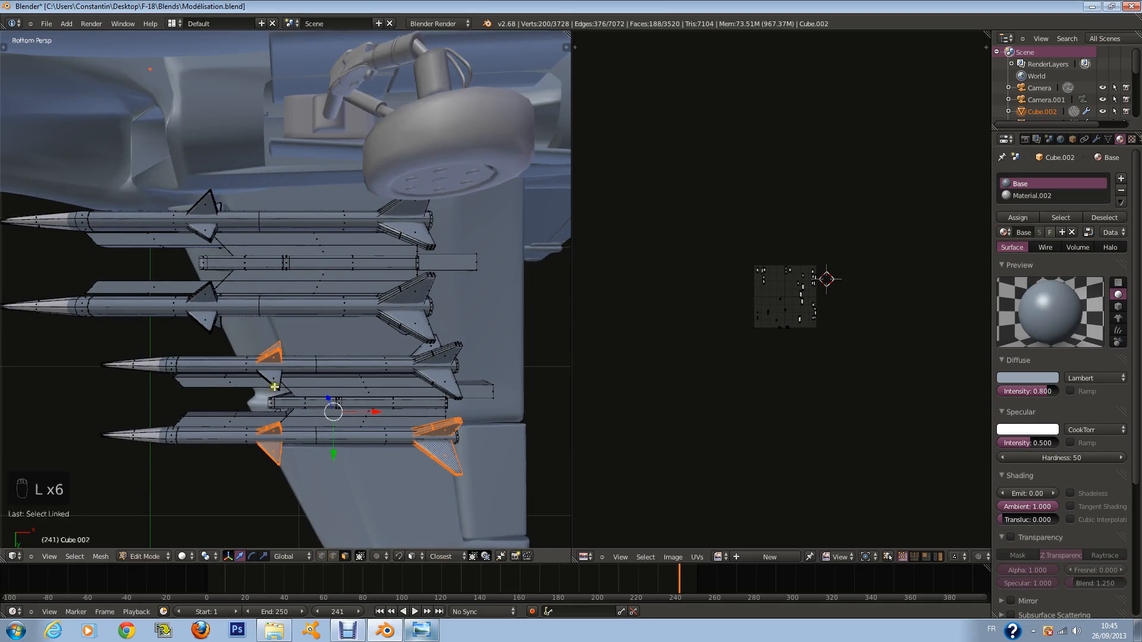
pyautogui.press('l')
pyautogui.press('l')
pyautogui.press('l')
pyautogui.press('l')
pyautogui.press('l')
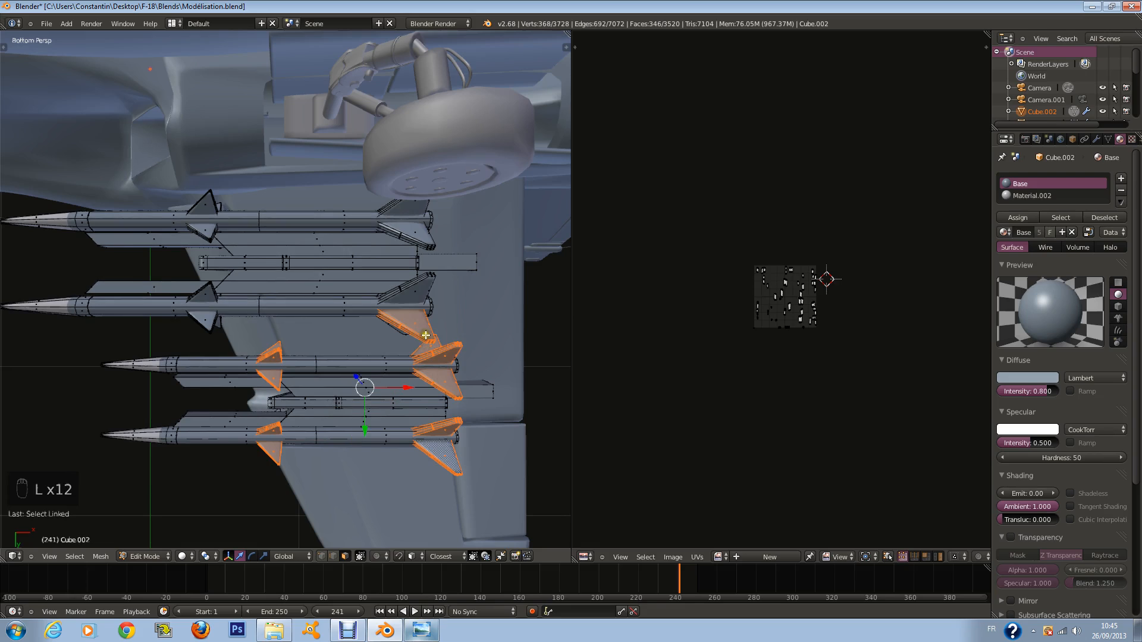
pyautogui.press('l')
pyautogui.press('l')
pyautogui.press('l')
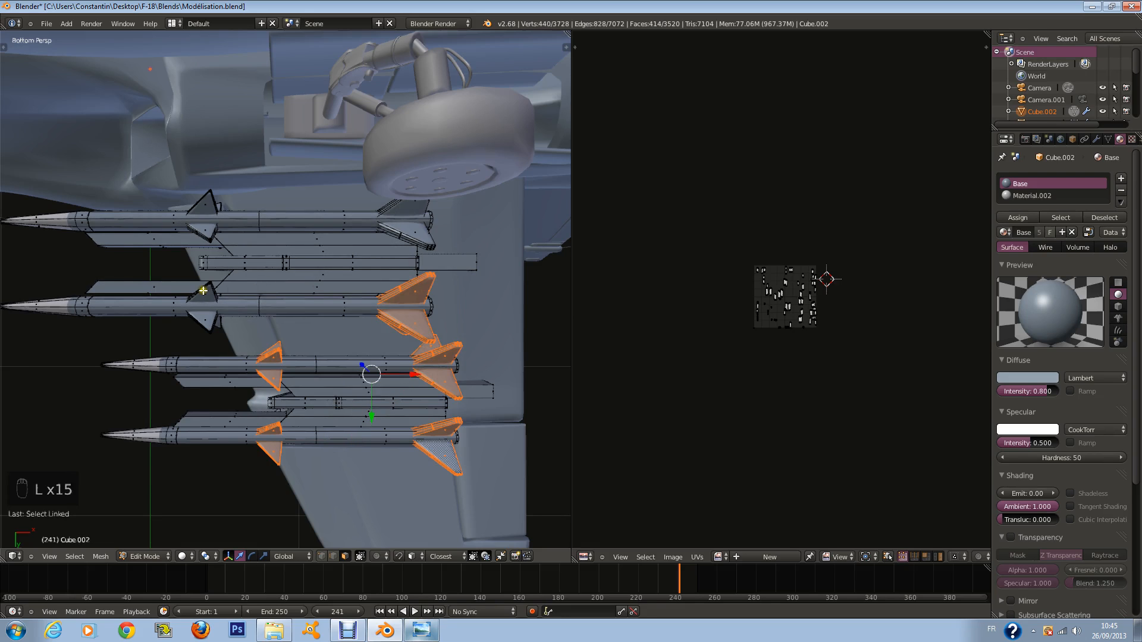
# Add the front fins of the two missiles nearest the fuselage to the selection
pyautogui.press('l')
pyautogui.press('l')
pyautogui.press('l')
pyautogui.press('l')
pyautogui.press('l')
pyautogui.press('l')
pyautogui.press('l')
pyautogui.press('l')
pyautogui.press('l')
pyautogui.press('l')
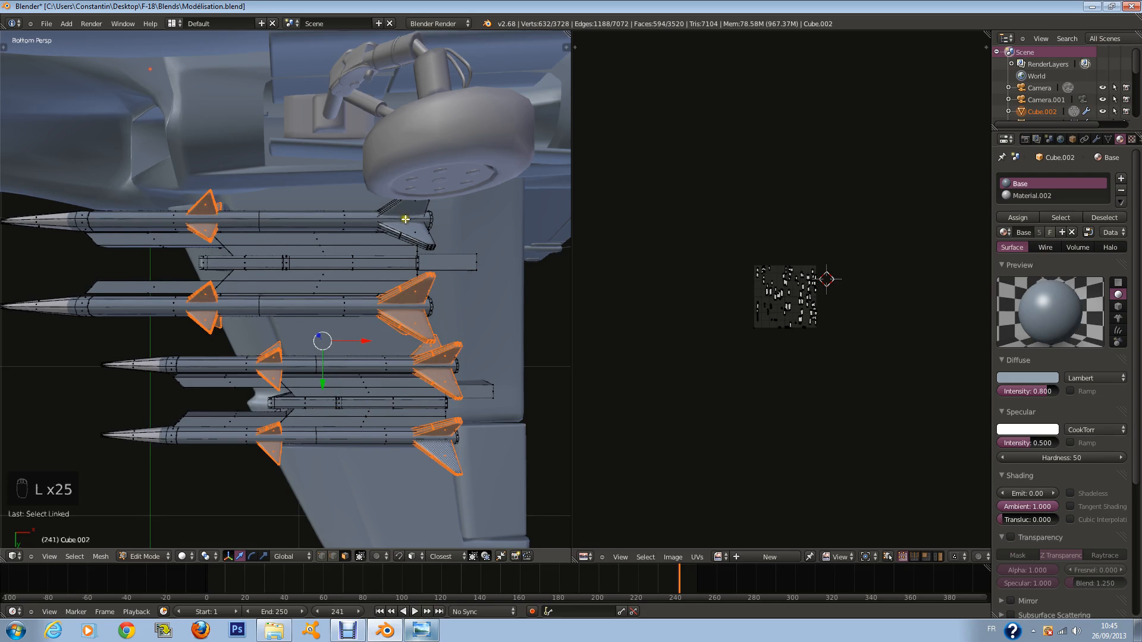
# Add the innermost missile's rear fins and the rear fins hidden from below to the selection
pyautogui.press('l')
pyautogui.press('l')
pyautogui.press('l')
pyautogui.moveTo(405, 220); pyautogui.dragTo(155, 249, button='middle')
pyautogui.press('l')
pyautogui.press('l')
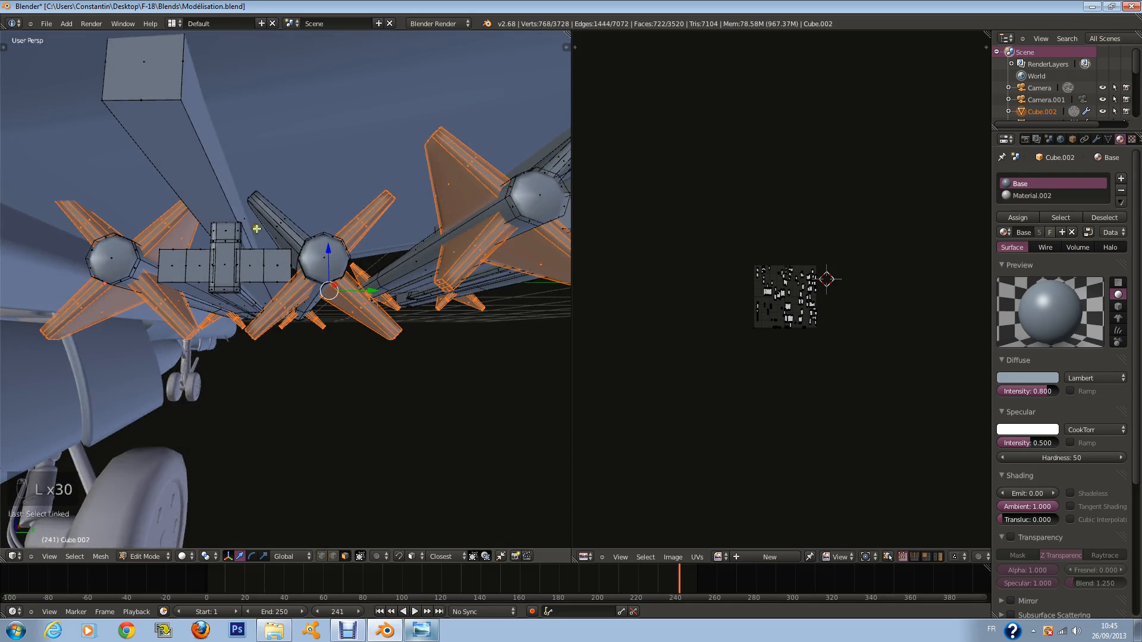
pyautogui.press('l')
pyautogui.moveTo(256, 200); pyautogui.dragTo(410, 242, button='middle')
pyautogui.press('l')
pyautogui.press('l')
pyautogui.press('l')
# Begin adding the rear fins of the missiles under the opposite wing to the selection
pyautogui.scroll(-2, 423, 279)
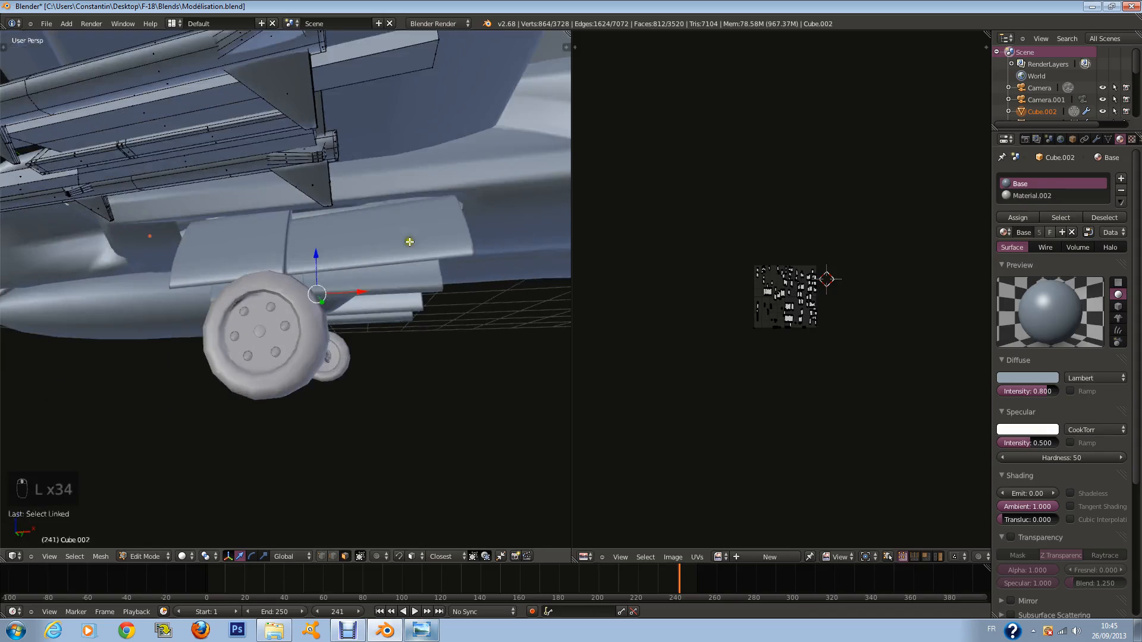
pyautogui.press('l')
pyautogui.press('l')
pyautogui.press('l')
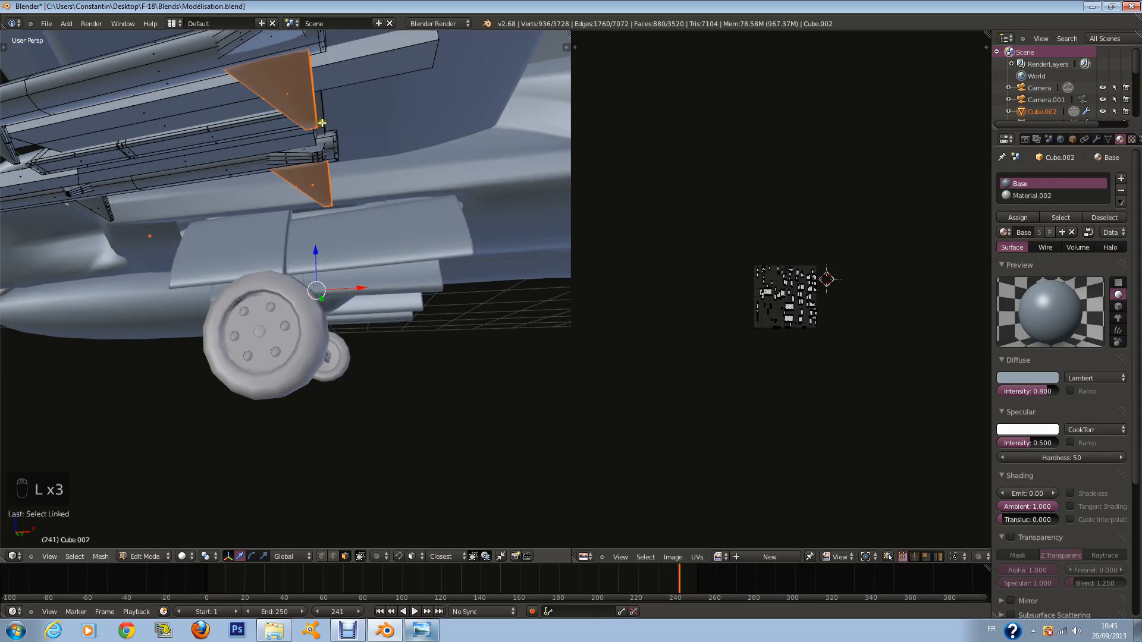
pyautogui.press('l')
pyautogui.press('l')
# From ahead of the aircraft, add the missing hidden fins of the missiles under the first wing to the selection
pyautogui.scroll(-7, 451, 221)
pyautogui.moveTo(452, 222); pyautogui.dragTo(179, 250, button='middle')
pyautogui.scroll(3, 148, 254)
pyautogui.press('l')
pyautogui.moveTo(296, 263); pyautogui.dragTo(143, 273, button='middle')
pyautogui.press('l')
pyautogui.press('l')
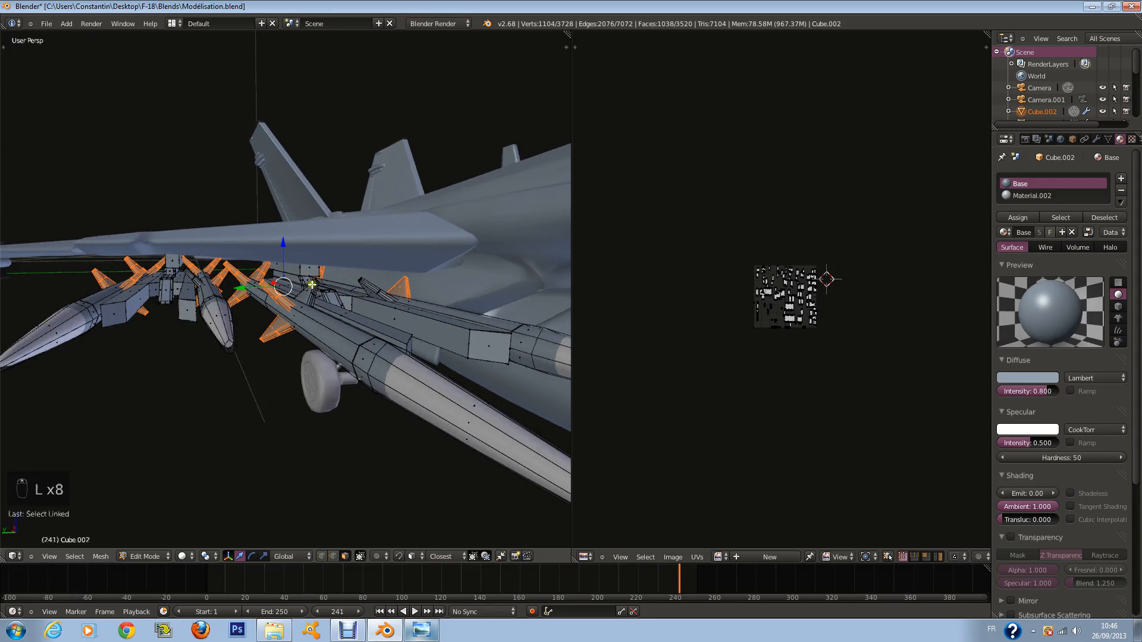
pyautogui.press('l')
pyautogui.press('l')
# Add the front fins of the two inner missiles under the opposite wing to the selection
pyautogui.moveTo(387, 306); pyautogui.dragTo(499, 334, button='middle')
pyautogui.press('l')
pyautogui.scroll(-3, 524, 367)
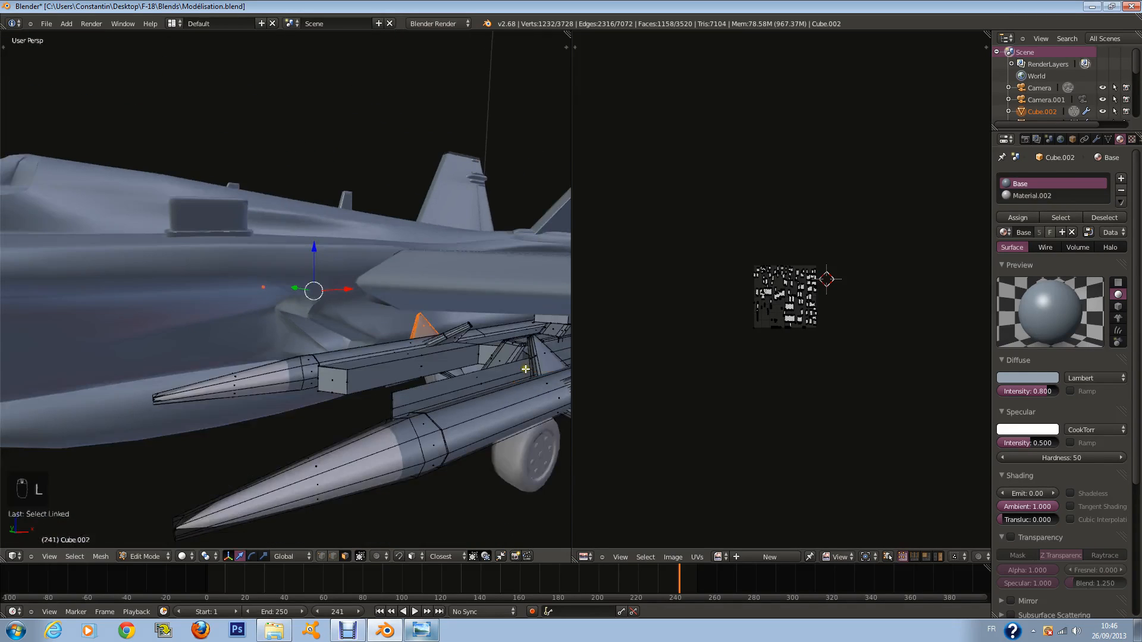
pyautogui.press('l')
pyautogui.press('l')
pyautogui.scroll(-3, 536, 340)
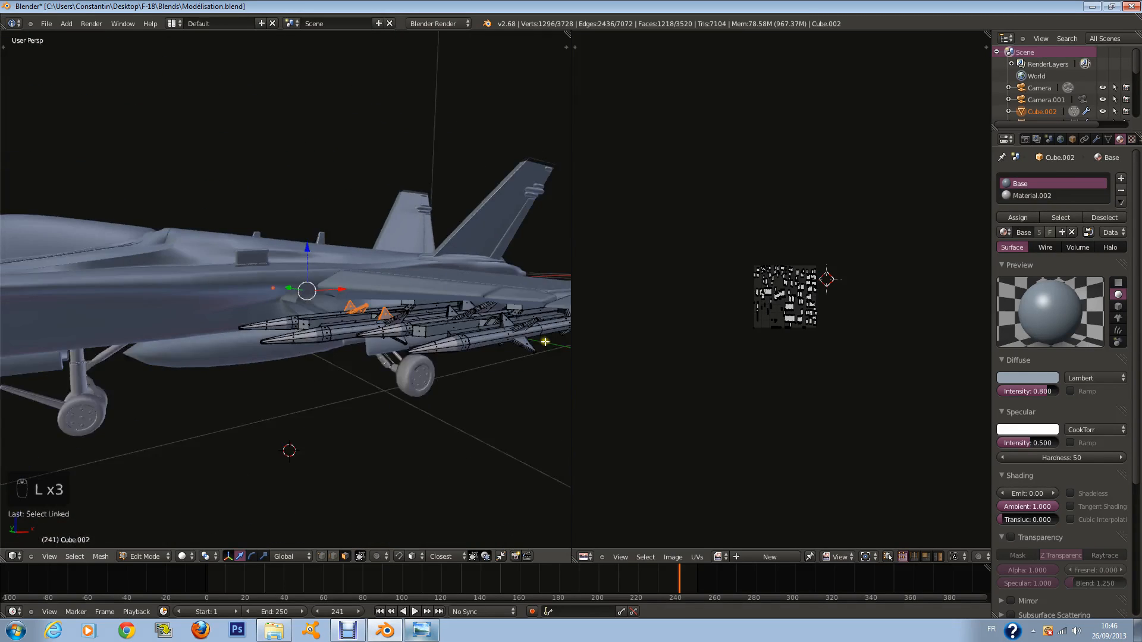
pyautogui.scroll(3, 527, 340)
pyautogui.scroll(-3, 527, 340)
pyautogui.scroll(2, 516, 309)
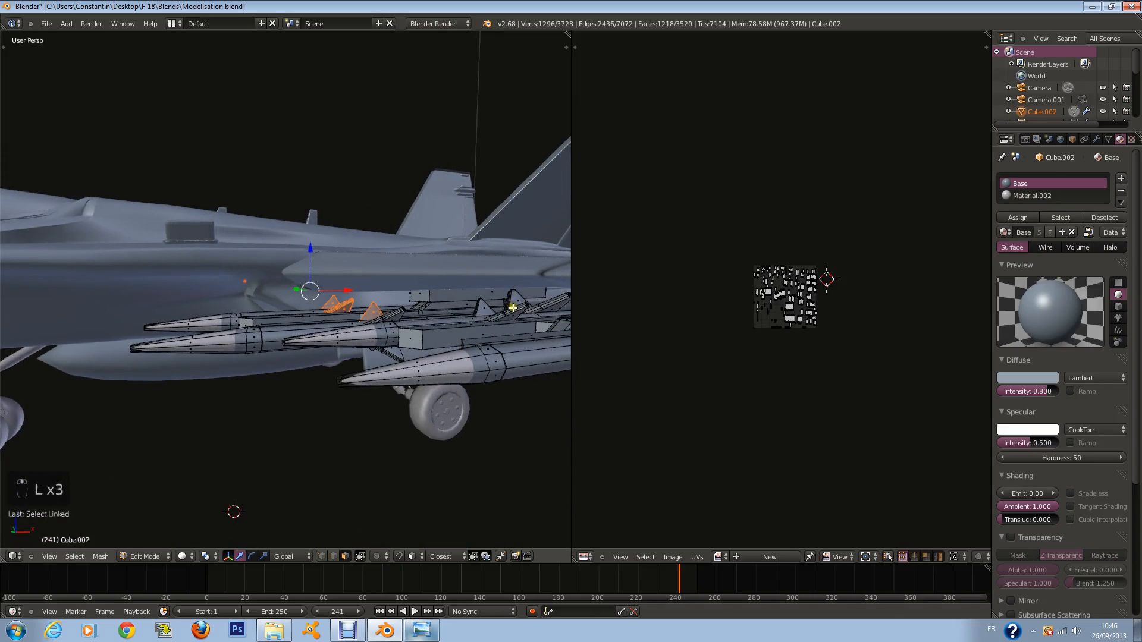
# Add the front fins of the two outer missiles under the opposite wing and their nearby rear fins to the selection
pyautogui.press('l')
pyautogui.press('l')
pyautogui.press('l')
pyautogui.press('l')
pyautogui.press('l')
pyautogui.press('l')
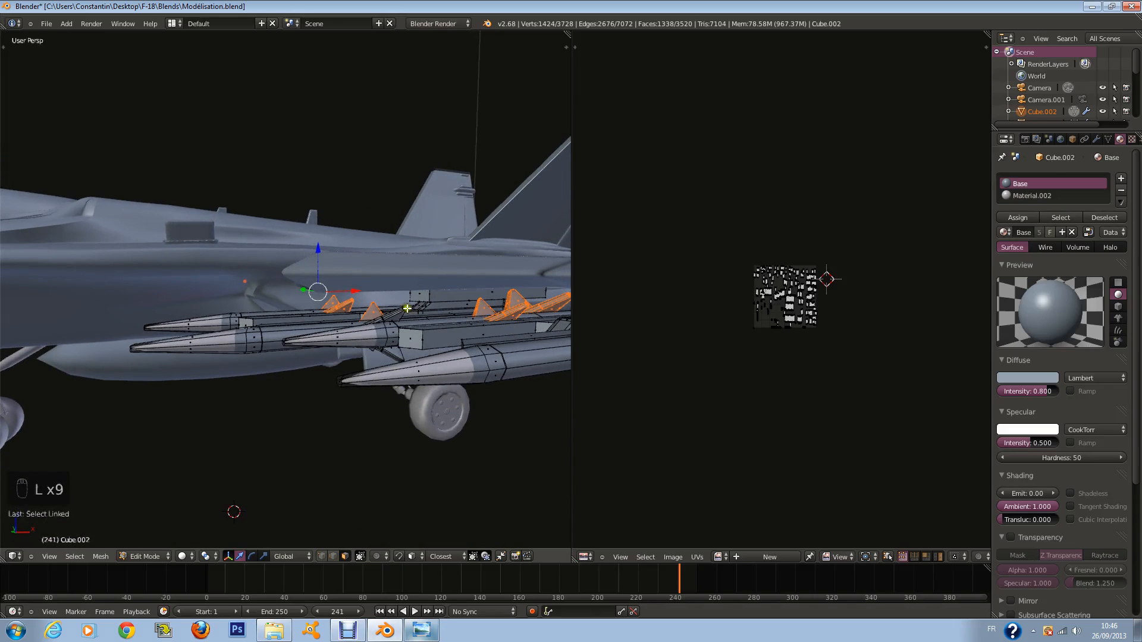
pyautogui.press('l')
# Add the lower rear fins of the inner missiles under the opposite wing to the selection
pyautogui.moveTo(386, 311); pyautogui.dragTo(448, 344, button='middle')
pyautogui.press('l')
pyautogui.press('l')
pyautogui.press('l')
pyautogui.press('l')
pyautogui.press('l')
pyautogui.press('l')
pyautogui.press('l')
# From behind the opposite wing, add the rear fins of its outermost missile to the selection
pyautogui.scroll(3, 358, 298)
pyautogui.moveTo(111, 239); pyautogui.dragTo(117, 240, button='middle')
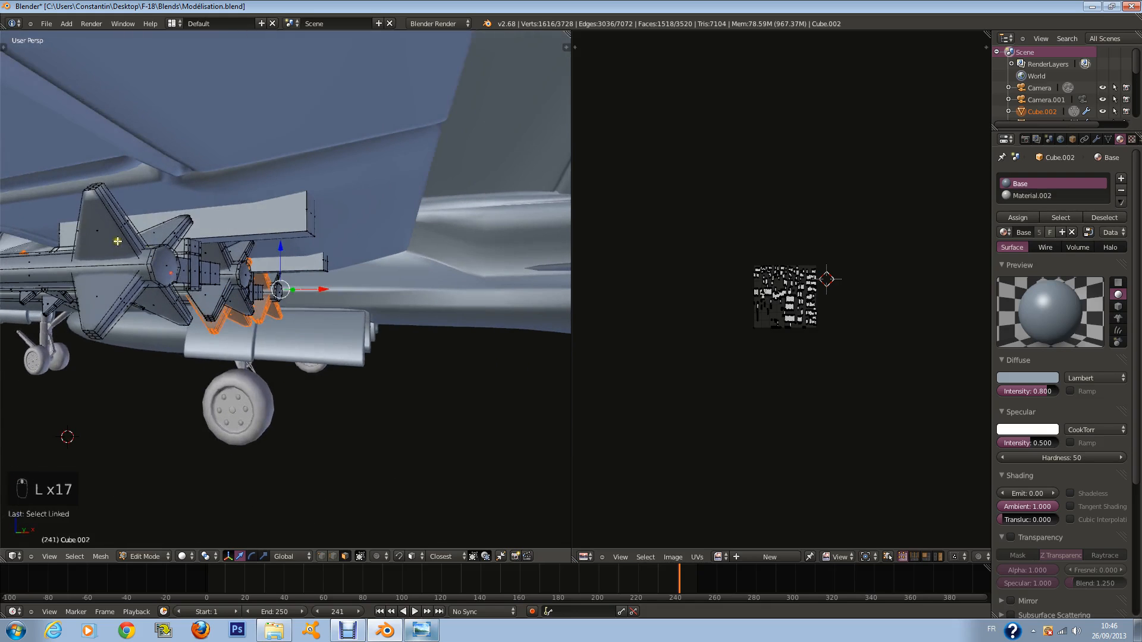
pyautogui.press('l')
pyautogui.press('l')
pyautogui.press('l')
pyautogui.press('l')
pyautogui.press('l')
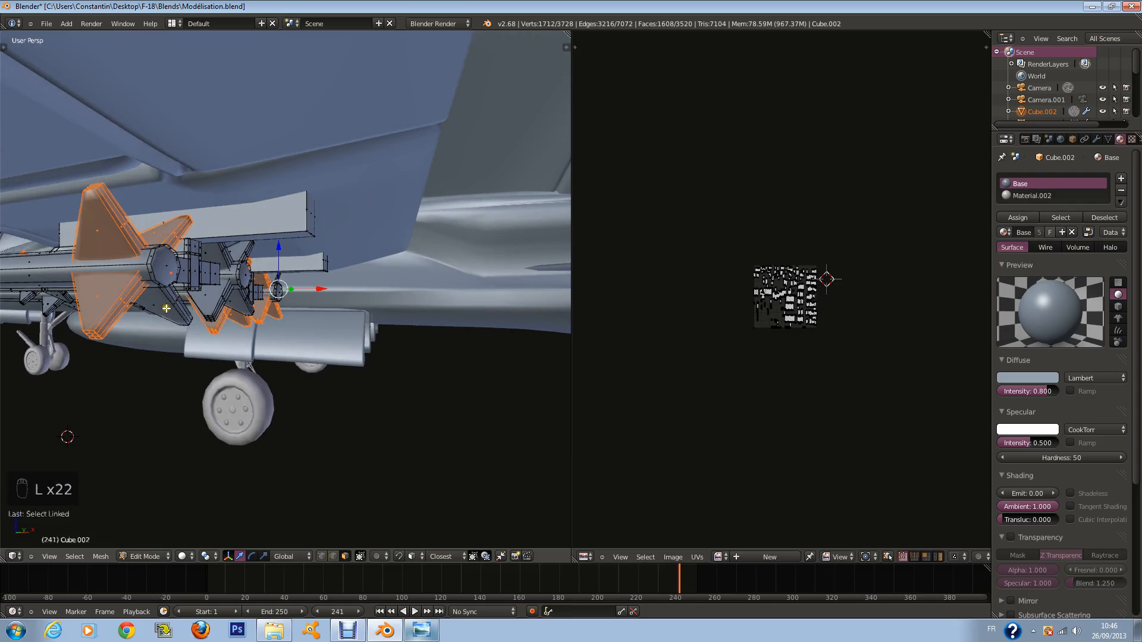
# Add the missing rear fins of the other missiles under the opposite wing to the selection
pyautogui.press('l')
pyautogui.press('l')
pyautogui.moveTo(166, 309); pyautogui.dragTo(116, 256, button='middle')
pyautogui.press('l')
pyautogui.press('l')
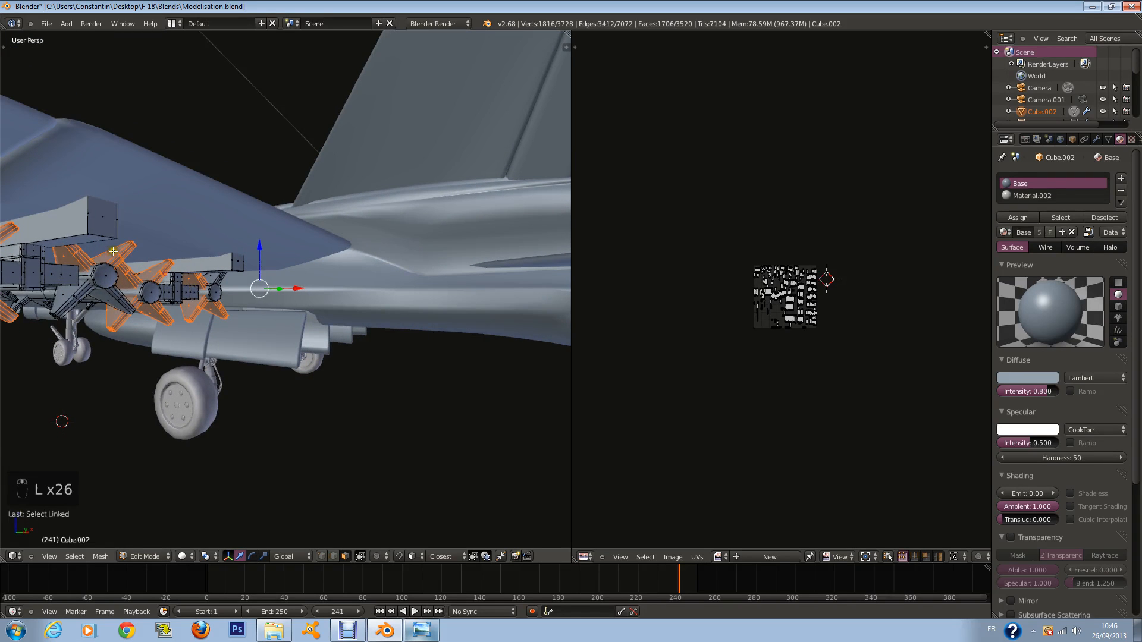
pyautogui.press('l')
pyautogui.press('l')
pyautogui.press('l')
pyautogui.press('l')
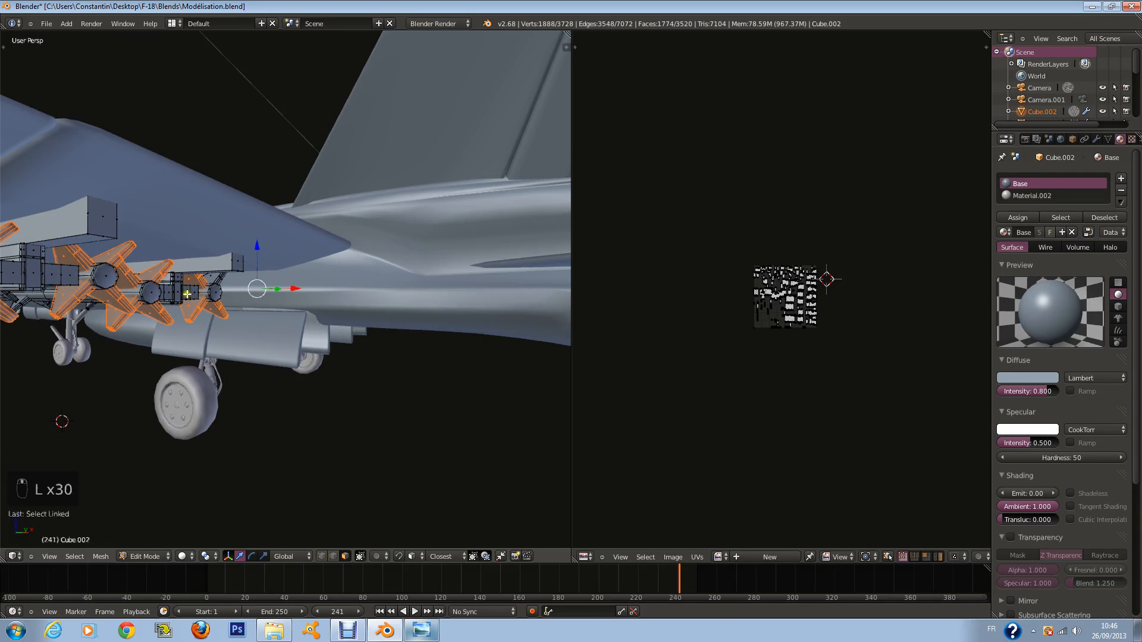
# Add hidden fins of the inner missiles under the opposite wing to the selection and undo the last mistaken pick
pyautogui.moveTo(235, 279); pyautogui.dragTo(105, 260, button='middle')
pyautogui.press('l')
pyautogui.scroll(-5, 71, 269)
pyautogui.moveTo(279, 297); pyautogui.dragTo(318, 262, button='middle')
pyautogui.scroll(8, 333, 280)
pyautogui.scroll(-4, 333, 279)
pyautogui.scroll(2, 318, 262)
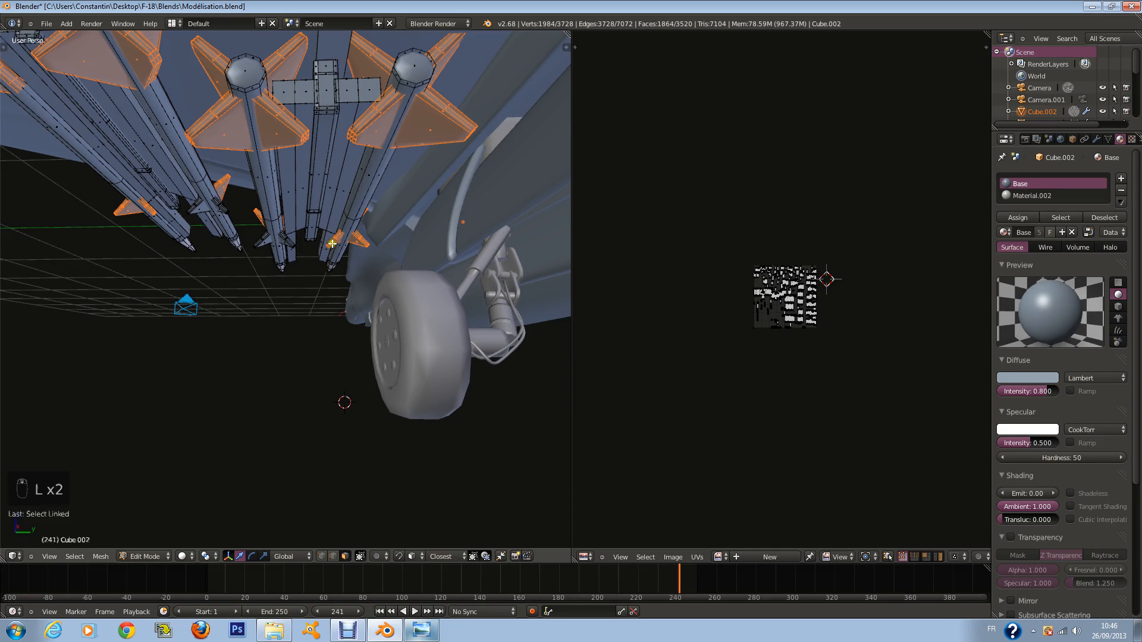
pyautogui.press('l')
pyautogui.hotkey('ctrl', 'z')
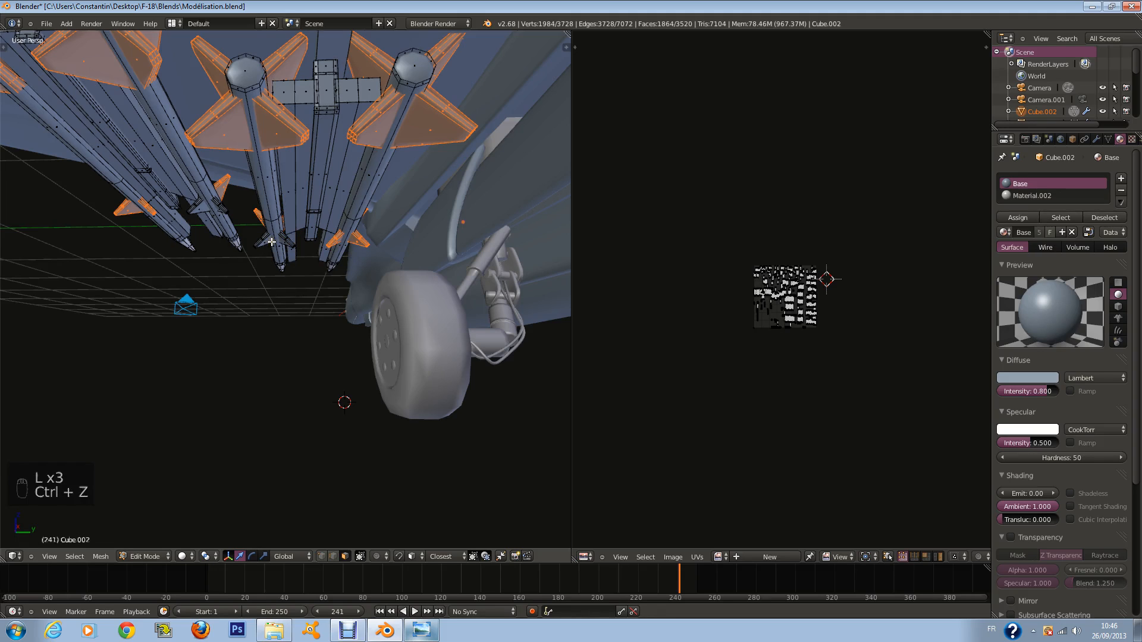
# Complete the selection with the remaining hidden front fins of the missiles under the opposite wing
pyautogui.press('l')
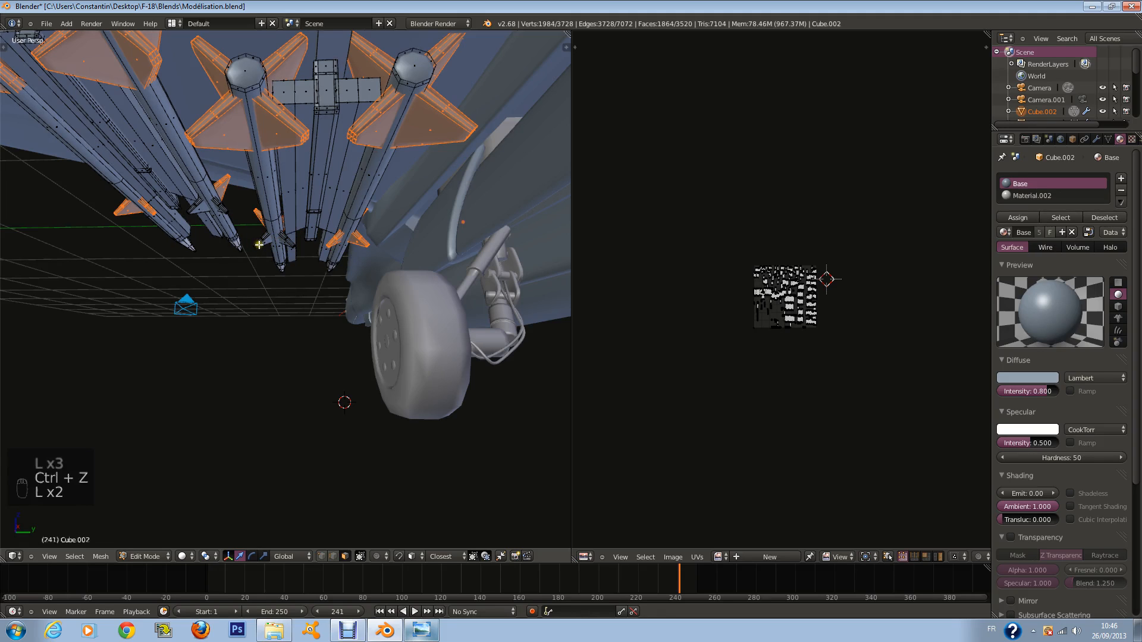
pyautogui.press('l')
pyautogui.press('l')
pyautogui.press('l')
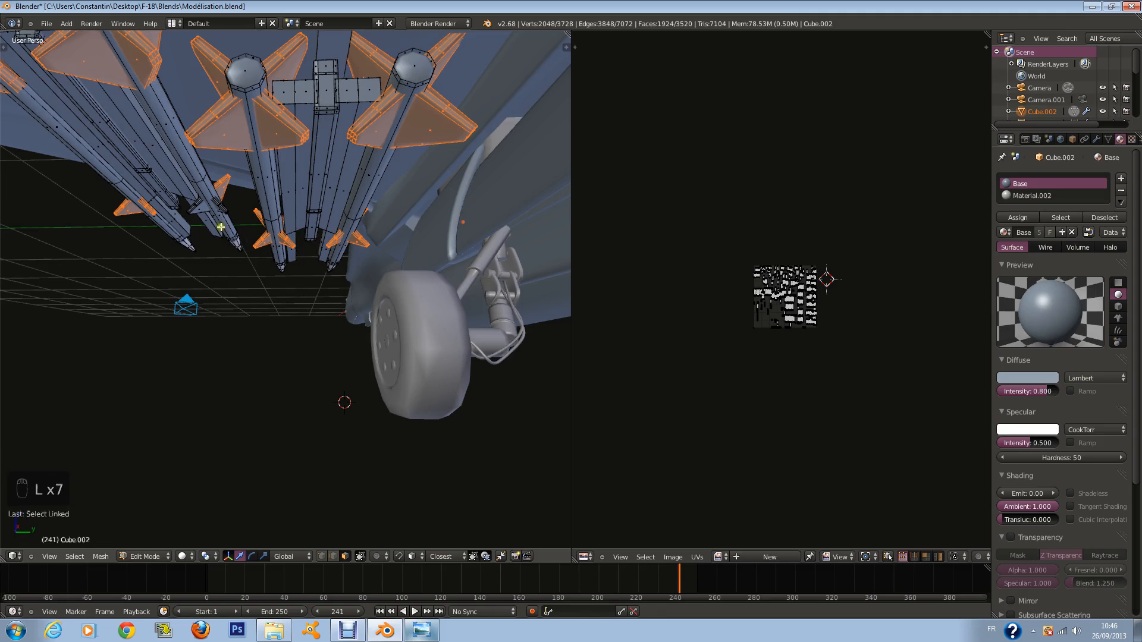
pyautogui.press('l')
pyautogui.press('l')
# Add a third material slot using the existing material named Material and assign it to the selected fins
pyautogui.moveTo(225, 209); pyautogui.dragTo(241, 264, button='middle')
pyautogui.click(1069, 193)
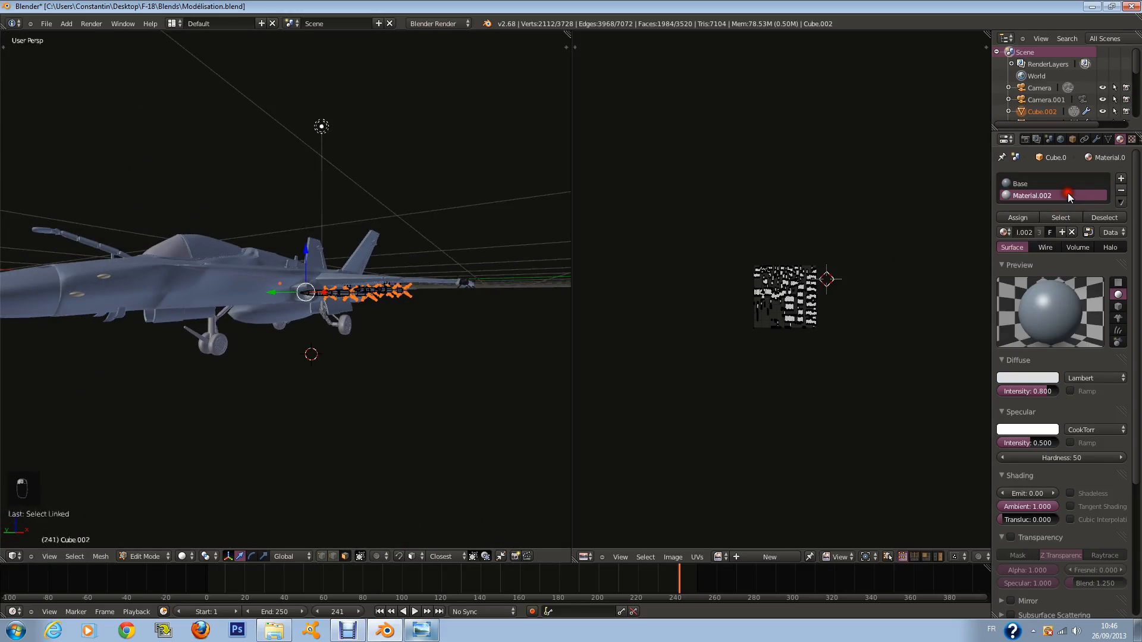
pyautogui.click(1121, 178)
pyautogui.click(1000, 223)
pyautogui.click(1003, 240)
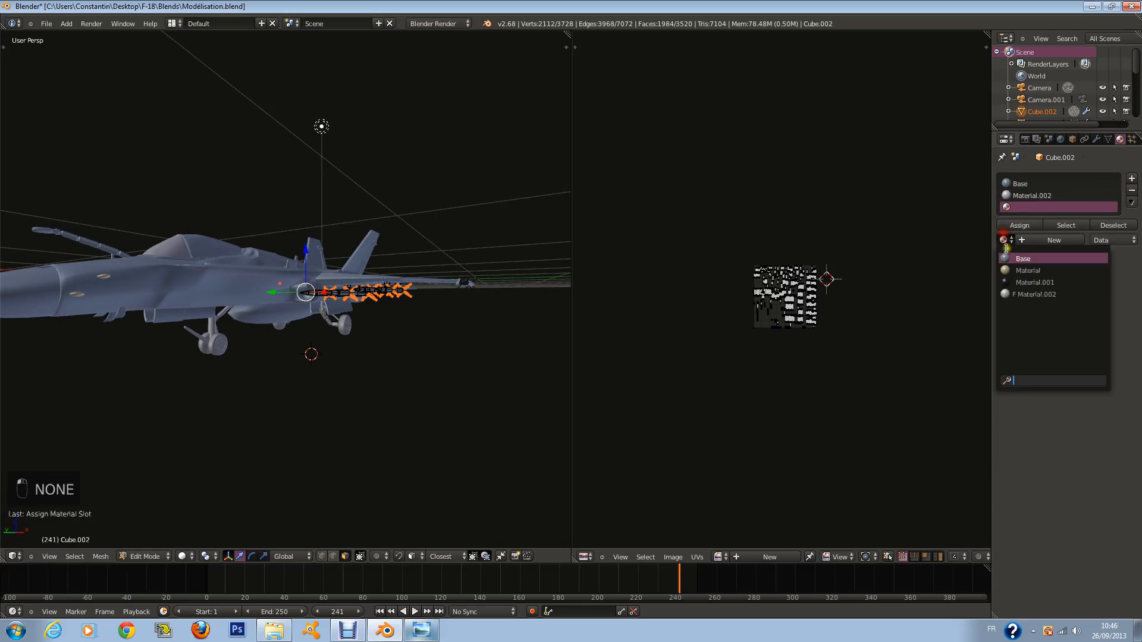
pyautogui.click(1030, 272)
pyautogui.click(1022, 225)
# Return to Object Mode to view the coloured missiles and save the blend file
pyautogui.press('Tab')
pyautogui.scroll(3, 447, 258)
pyautogui.moveTo(447, 258); pyautogui.dragTo(409, 246, button='middle')
pyautogui.hotkey('ctrl', 's')
pyautogui.click(410, 246)
# Enter Edit Mode again and select all the missile geometry so its whole UV layout is shown
pyautogui.press('Tab')
pyautogui.press('KP_Decimal')
pyautogui.press('a')
pyautogui.press('a')
pyautogui.press('a')
pyautogui.press('a')
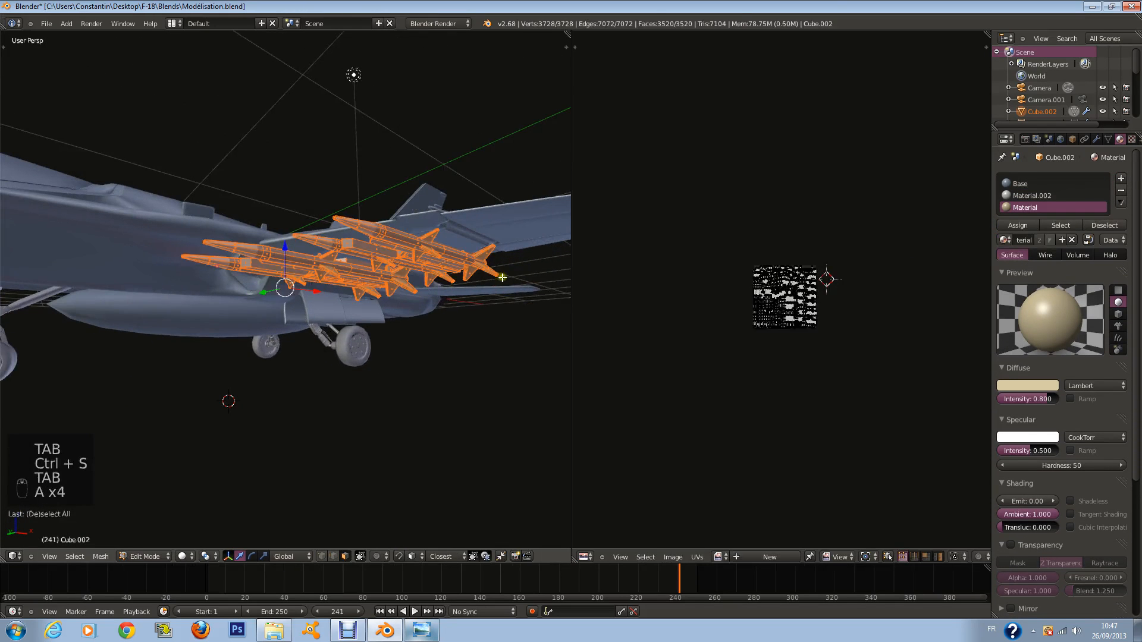
pyautogui.moveTo(477, 267); pyautogui.dragTo(459, 326, button='middle')
pyautogui.scroll(2, 458, 326)
pyautogui.scroll(7, 790, 401)
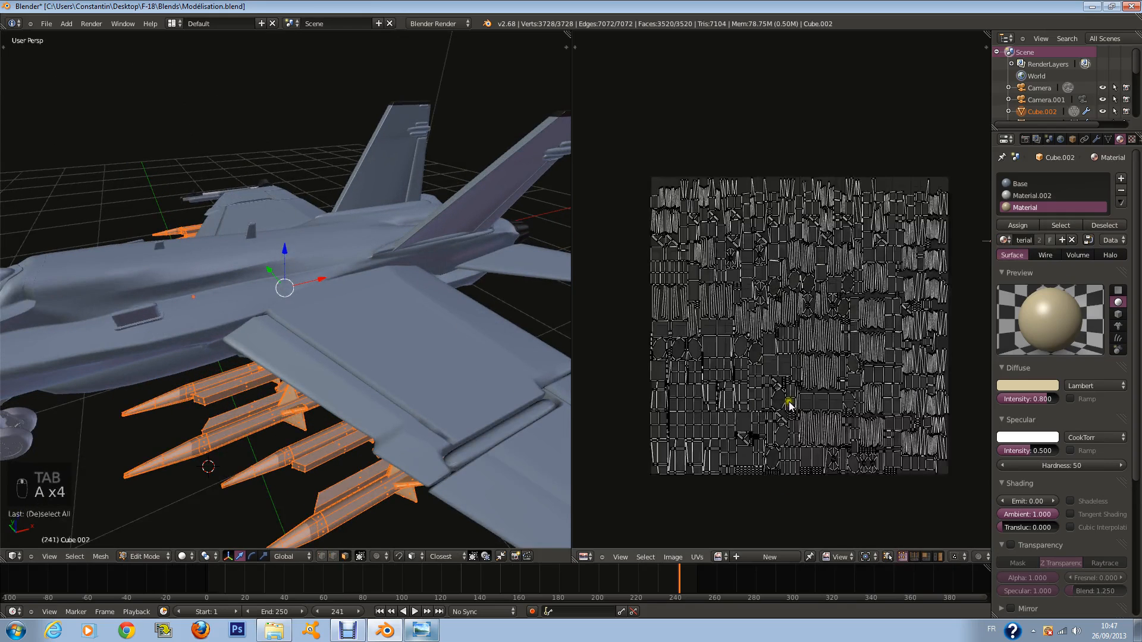
# Create a new 2048-pixel square image named Missiles for the missile UV layout and save the blend file
pyautogui.click(672, 557)
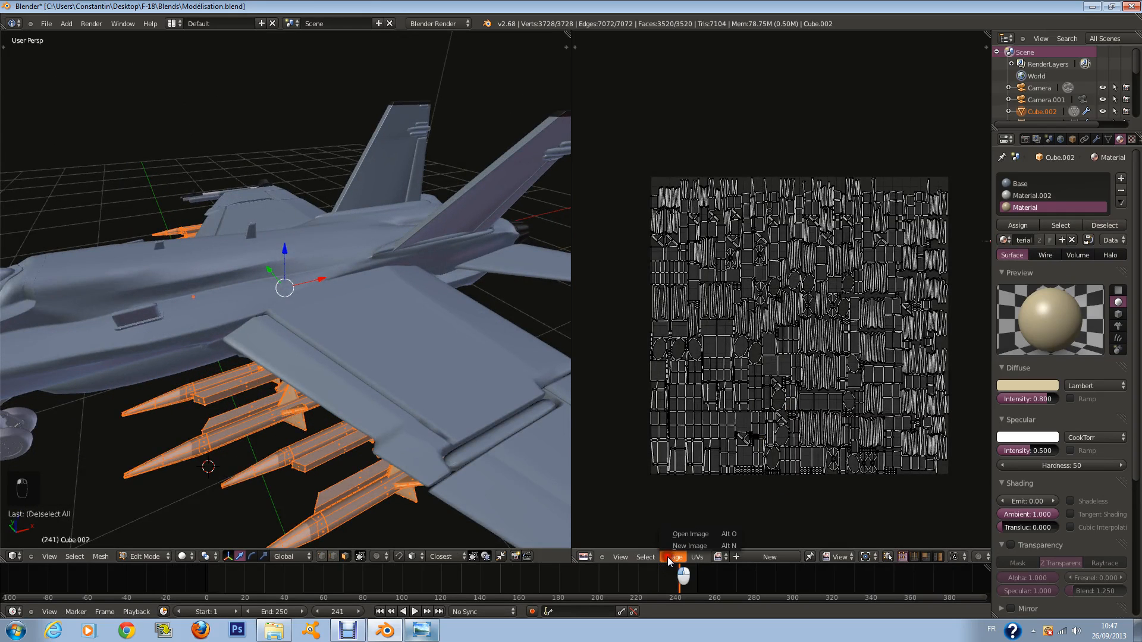
pyautogui.click(677, 546)
pyautogui.click(717, 500)
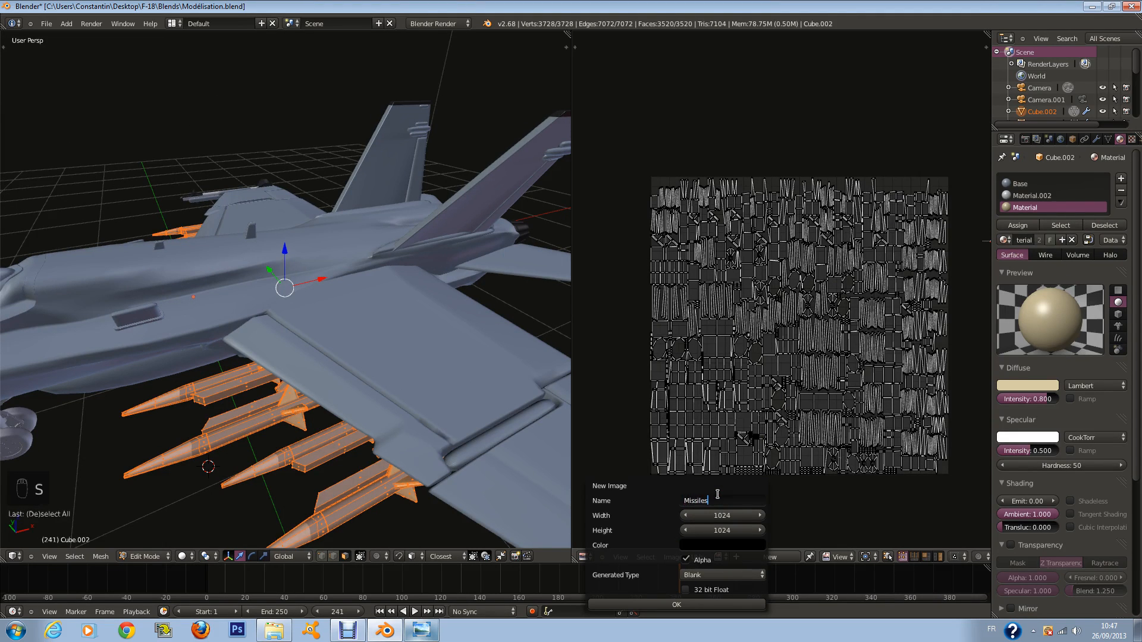
pyautogui.press('Return')
pyautogui.hotkey('ctrl', 'v')
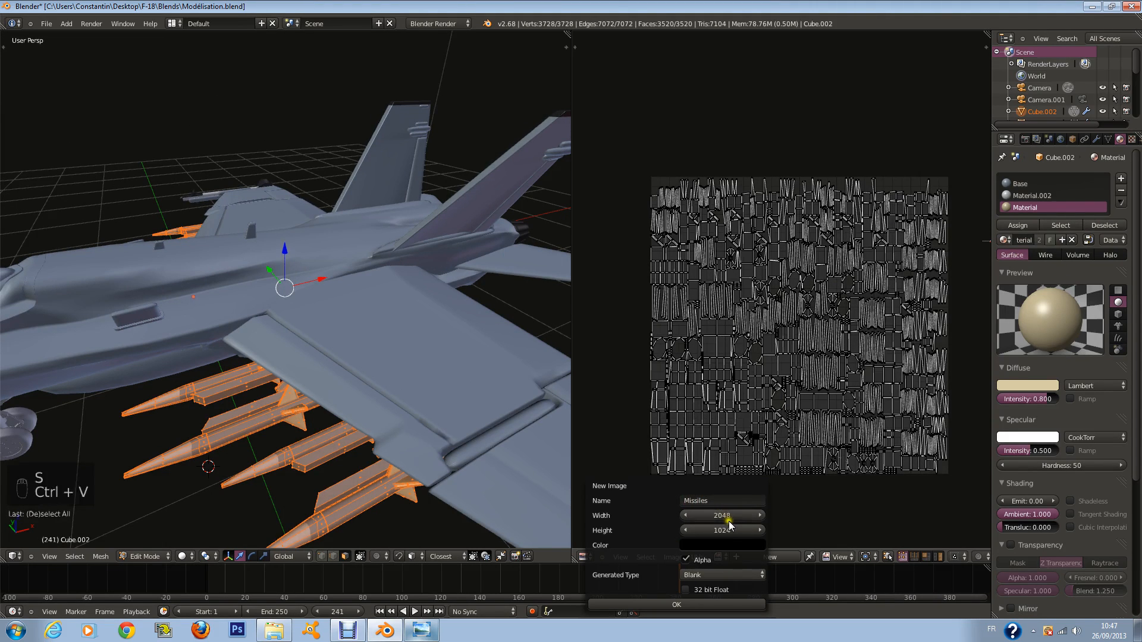
pyautogui.click(727, 603)
pyautogui.scroll(-5, 818, 414)
pyautogui.hotkey('ctrl', 's')
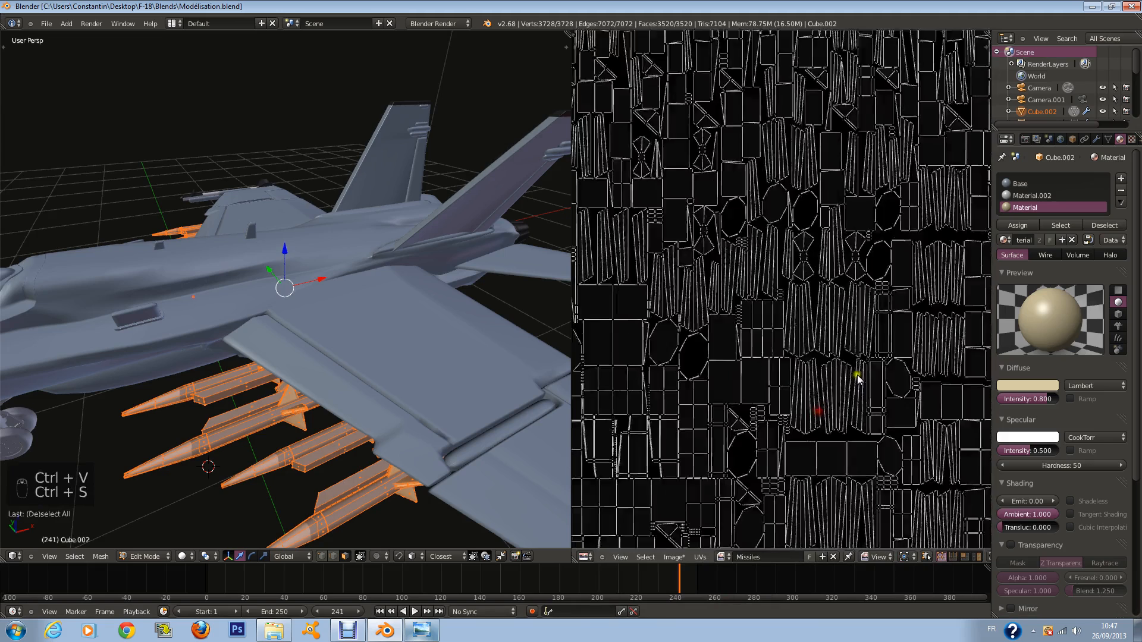
# Show the render and bake settings and rename the missiles' blank image to Missiles_couleur
pyautogui.click(1021, 139)
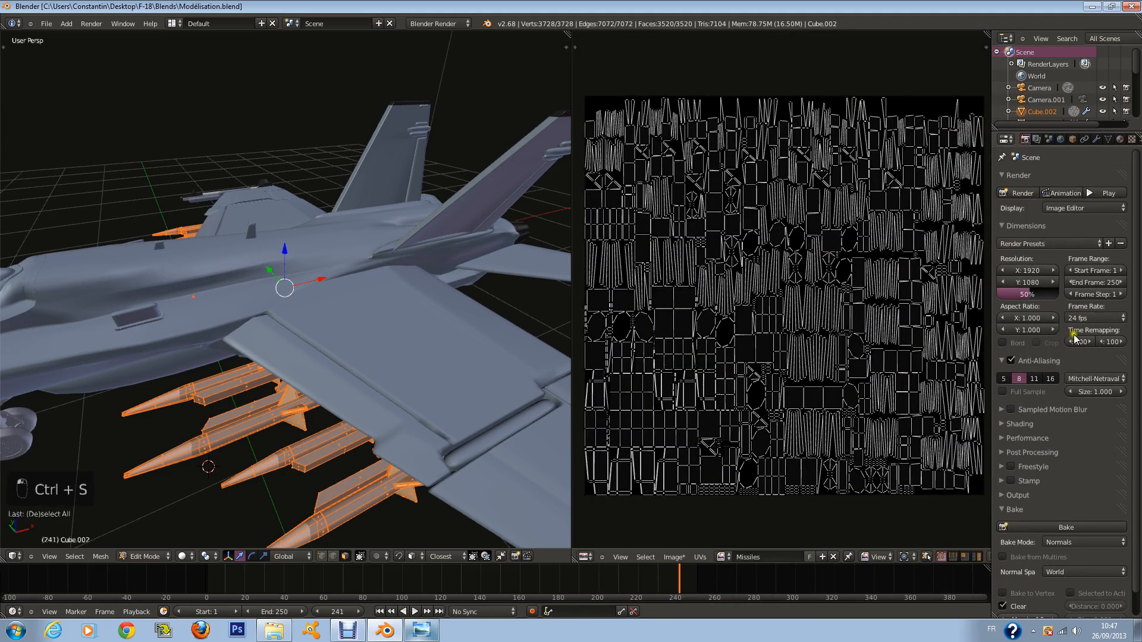
pyautogui.click(775, 554)
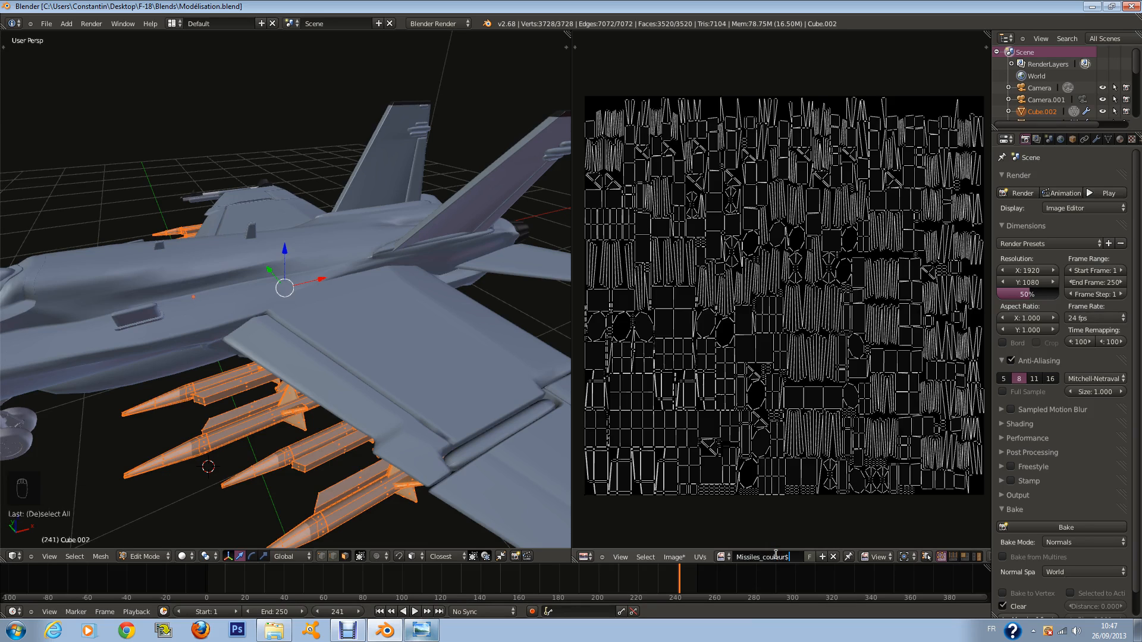
pyautogui.write('_couleurs')
pyautogui.press('BackSpace')
pyautogui.press('Return')
# Set the bake mode to Textures and bake the missile colours into the Missiles_couleur image
pyautogui.click(1085, 572)
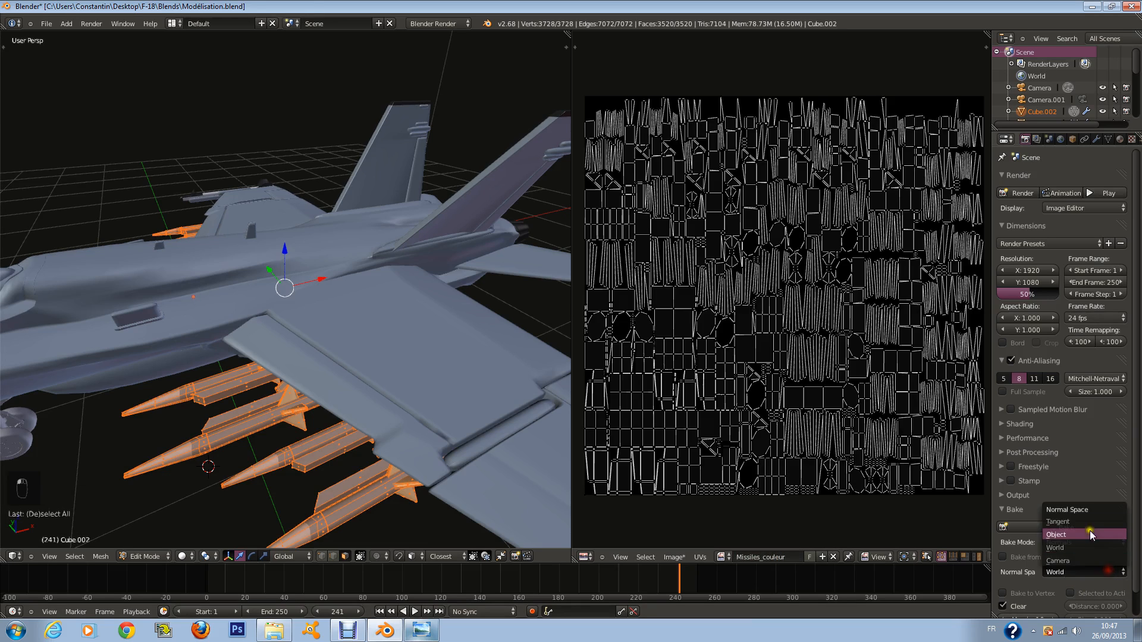
pyautogui.press('Escape')
pyautogui.click(1074, 542)
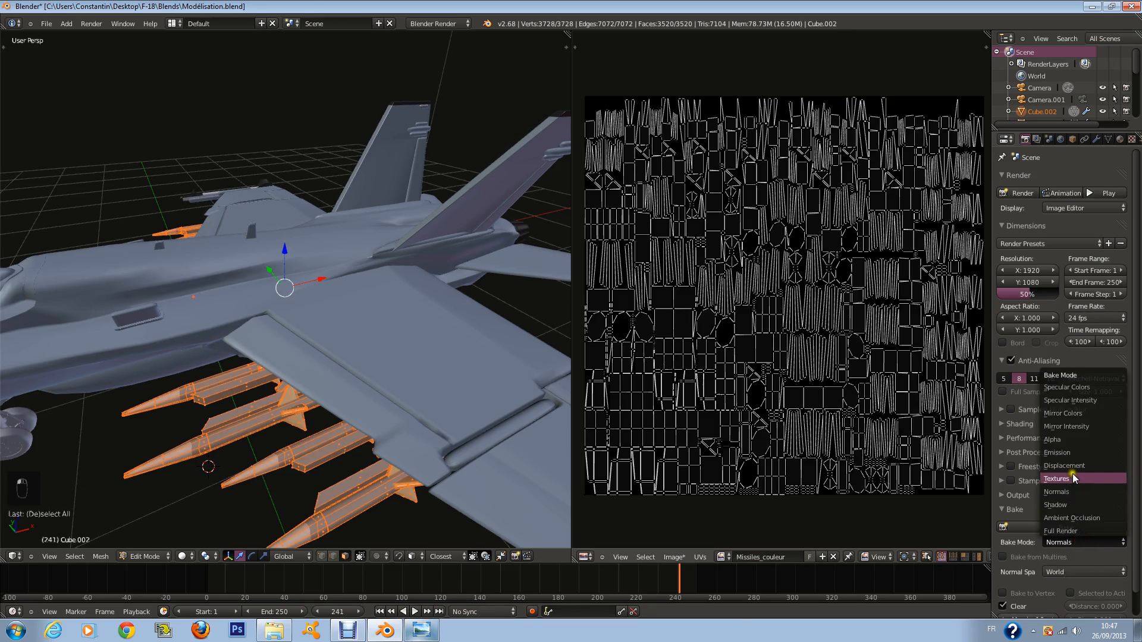
pyautogui.click(1074, 479)
pyautogui.click(1071, 527)
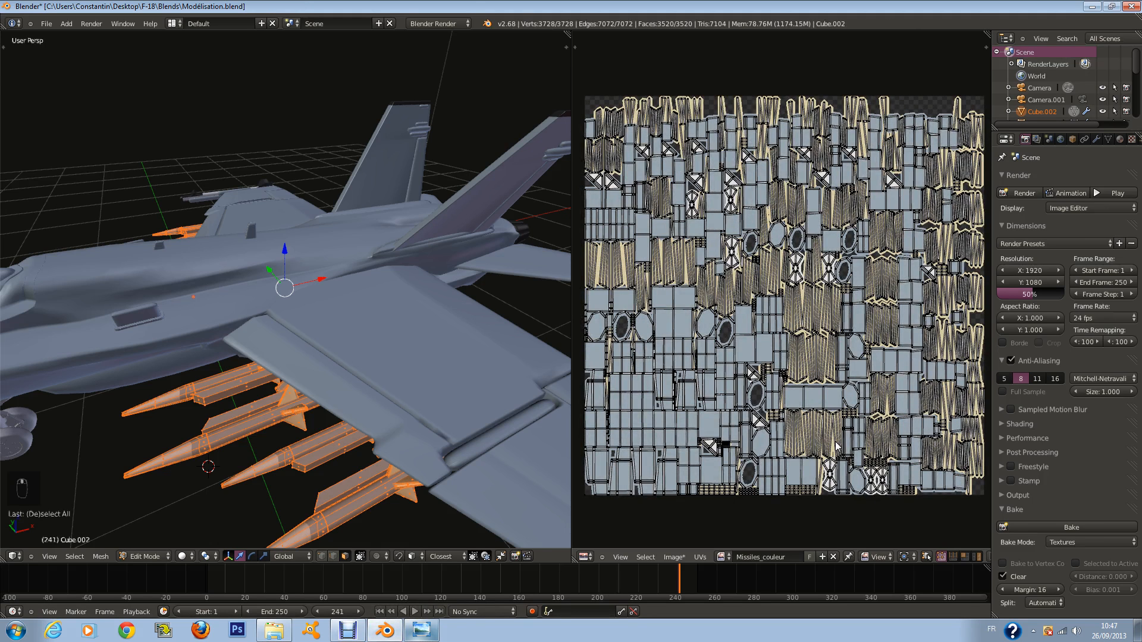
# Return to Object Mode and save the baked image as Missiles_couleur.png in the Texture folder, using RGB, 16-bit depth and maximum compression
pyautogui.press('Tab')
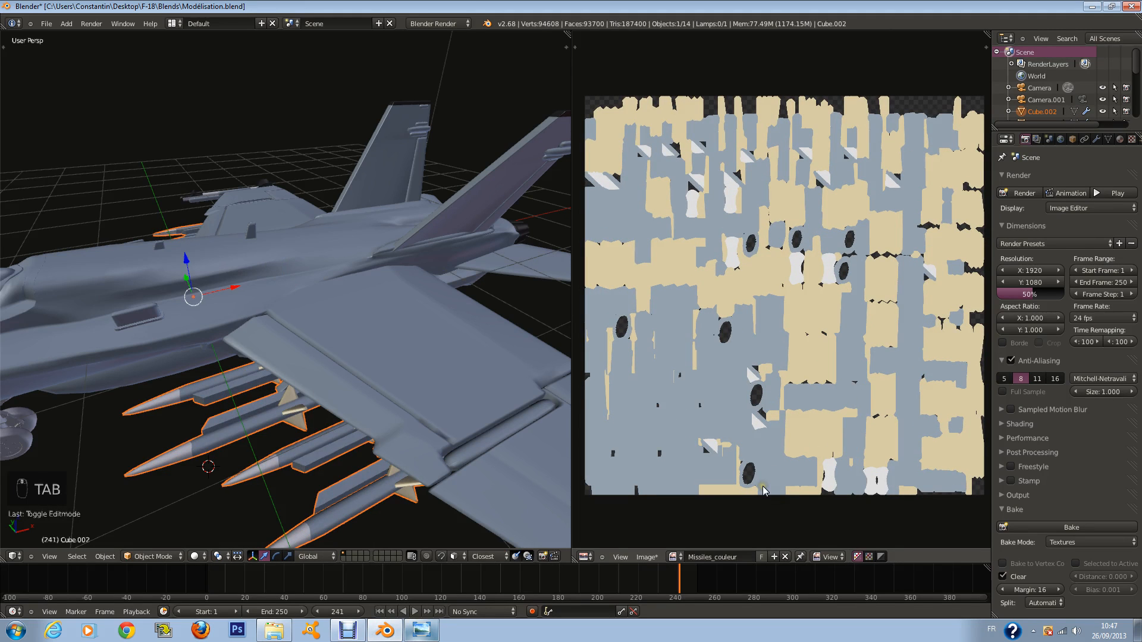
pyautogui.click(647, 557)
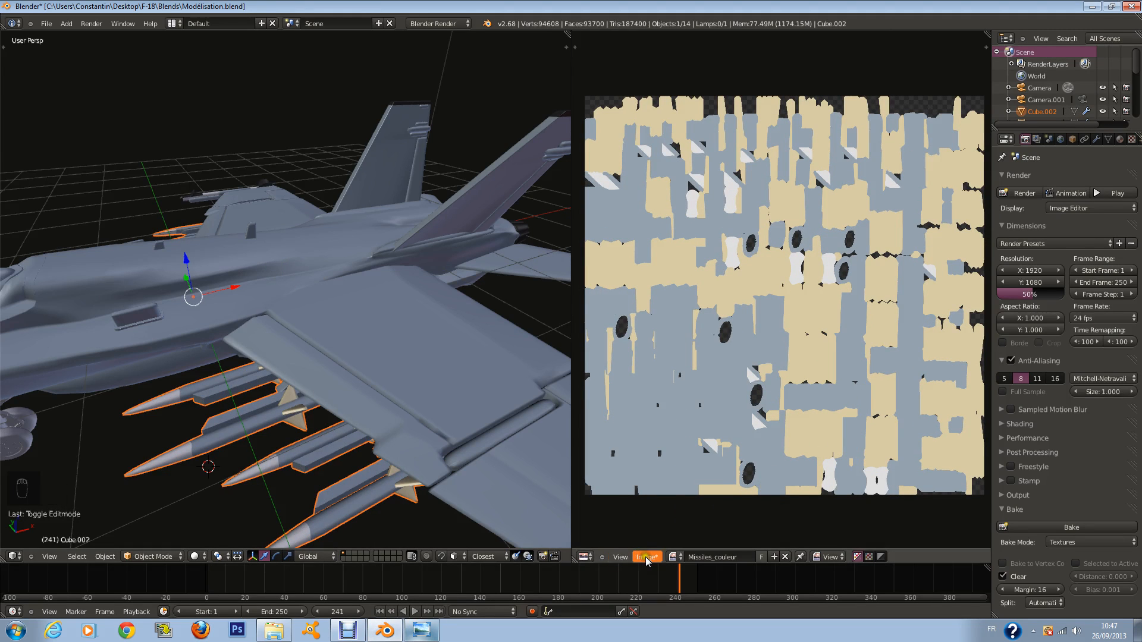
pyautogui.click(673, 486)
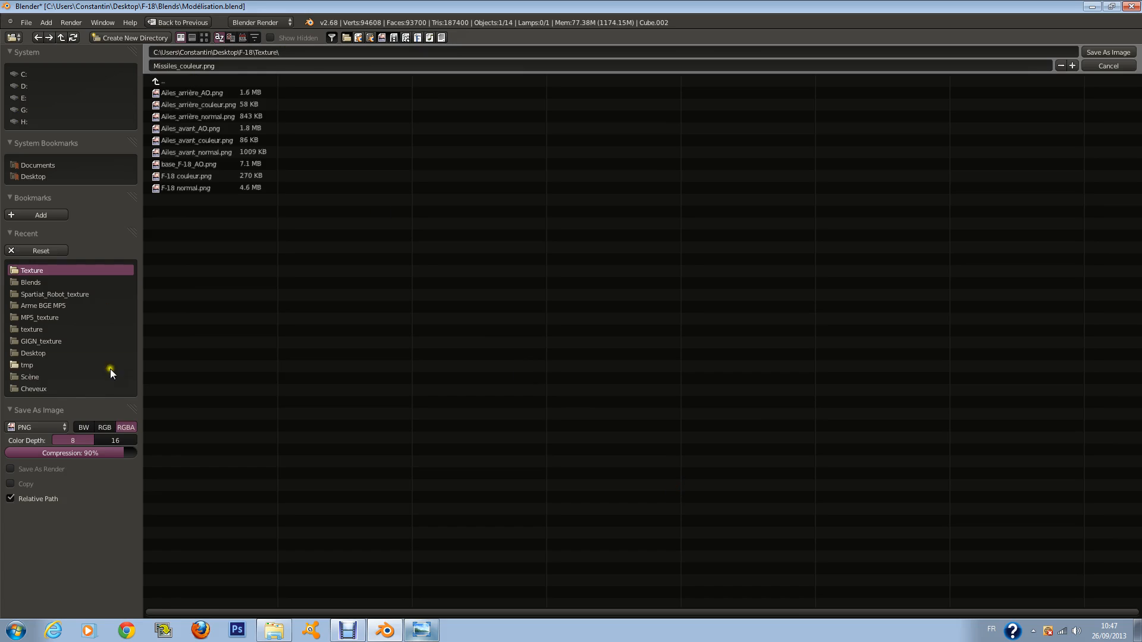
pyautogui.click(103, 424)
pyautogui.click(114, 441)
pyautogui.moveTo(113, 453); pyautogui.dragTo(238, 467)
pyautogui.click(1118, 53)
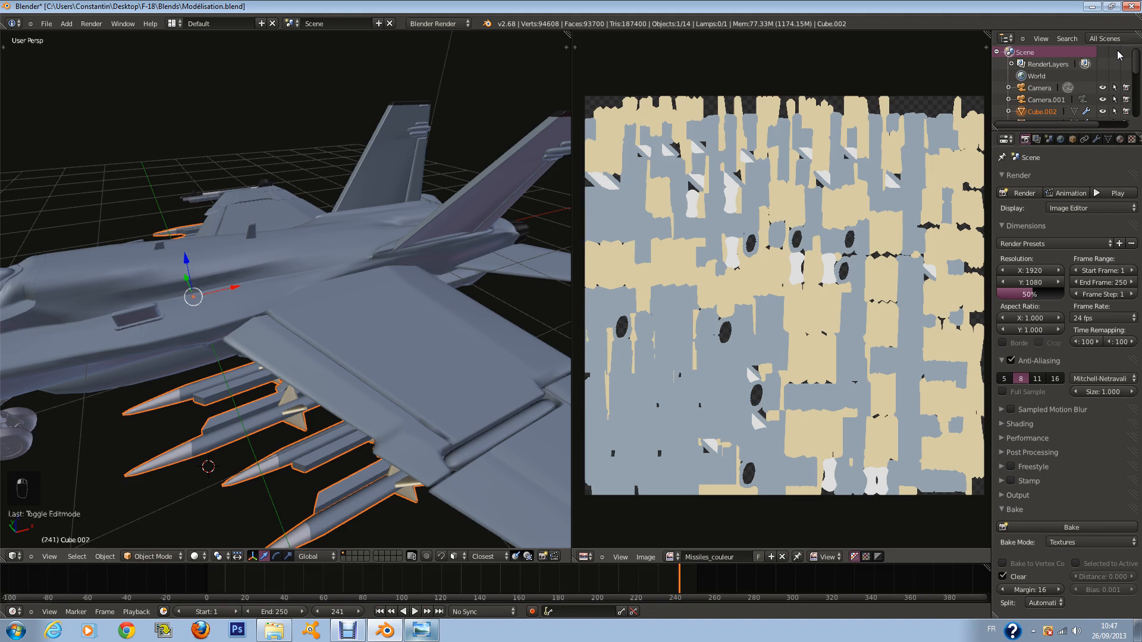
# Enter Edit Mode again and create a new blank image named Missiles_normal for the missile UV layout
pyautogui.press('Tab')
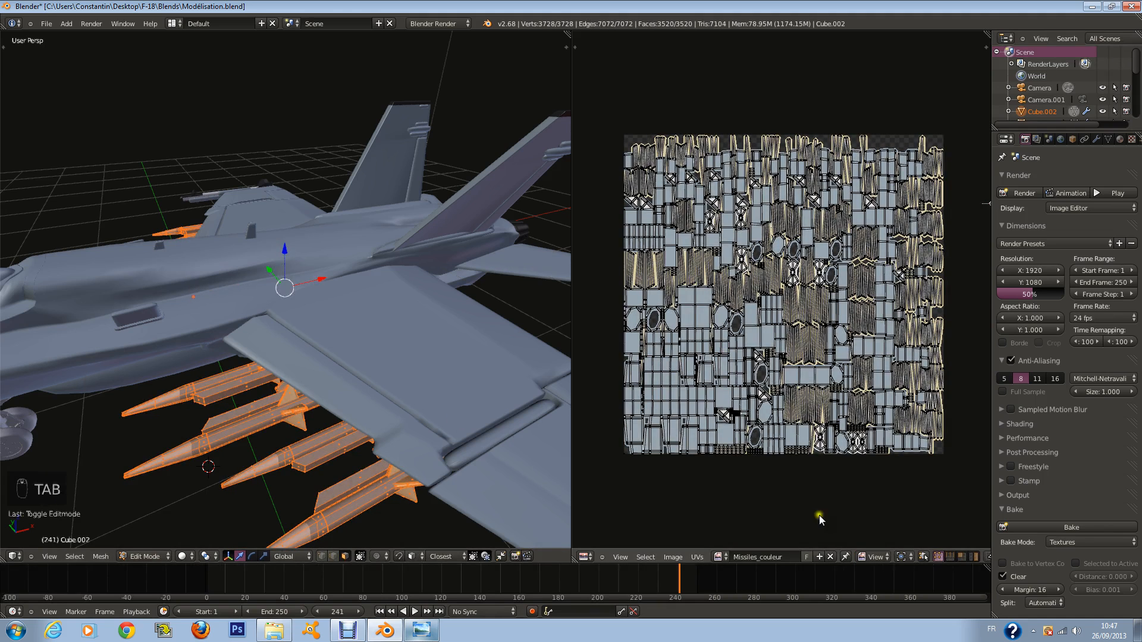
pyautogui.click(675, 557)
pyautogui.click(681, 543)
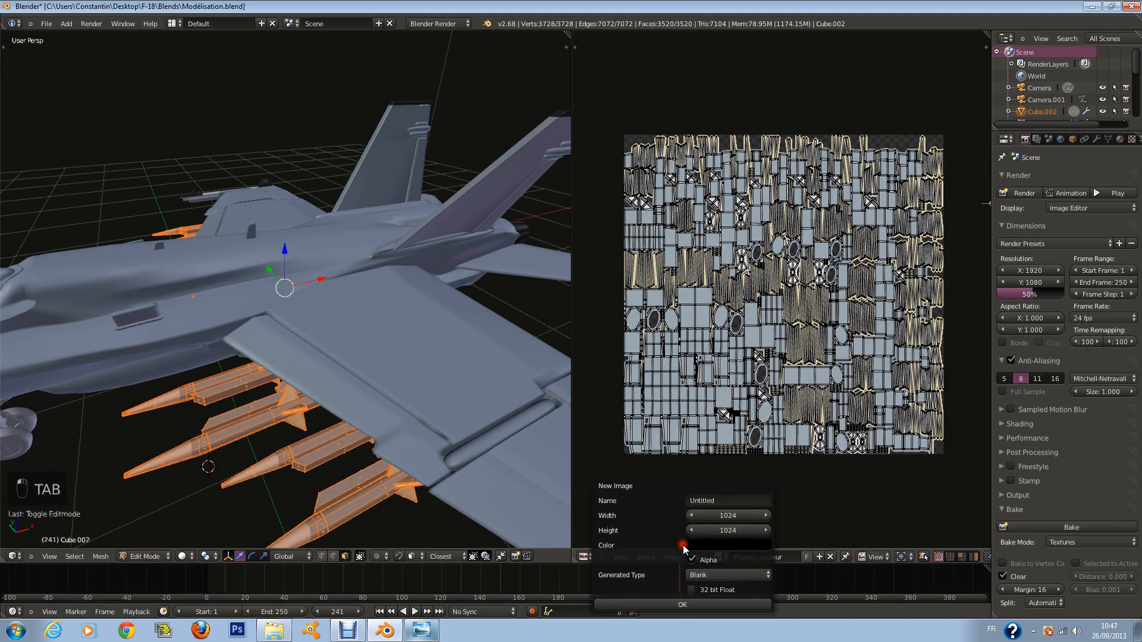
pyautogui.click(723, 501)
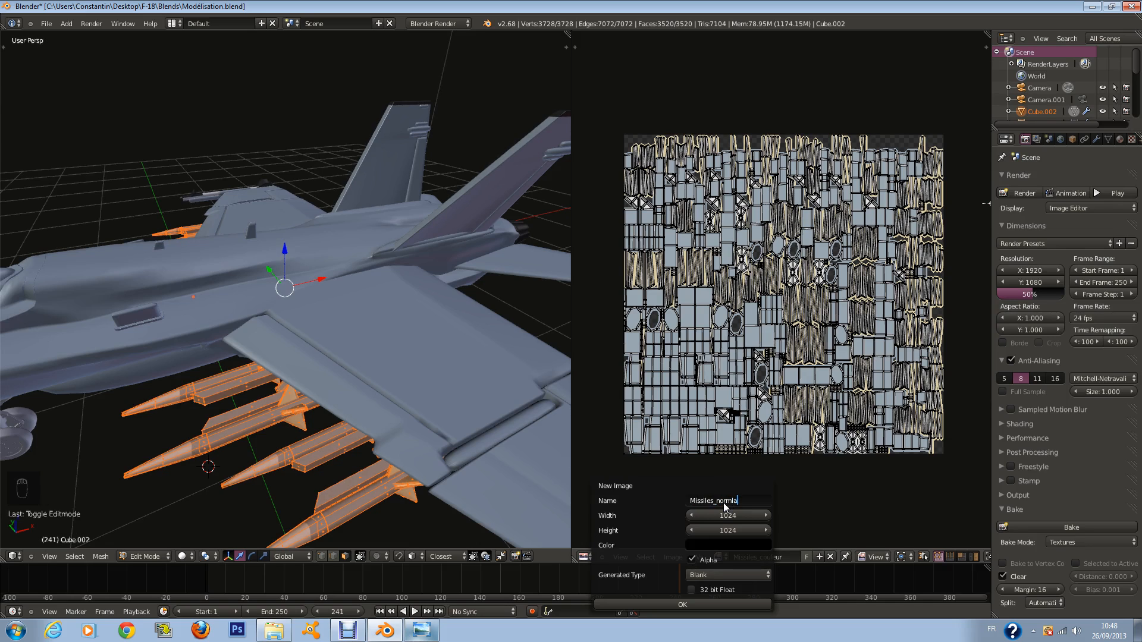
pyautogui.press('BackSpace')
pyautogui.write('les_normal')
pyautogui.press('Return')
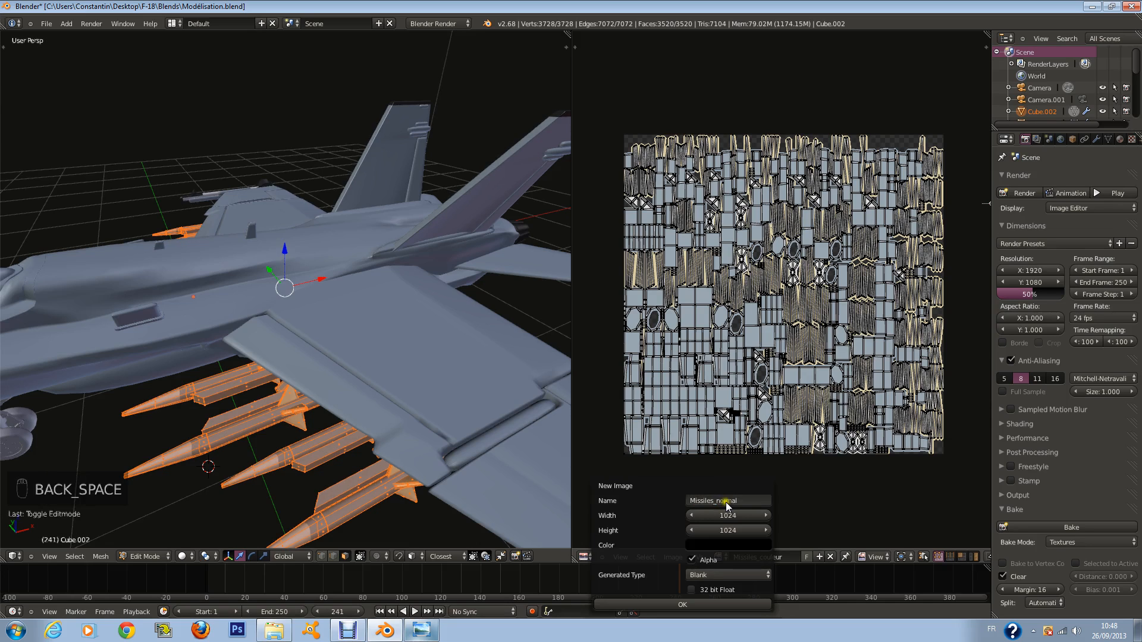
pyautogui.click(713, 605)
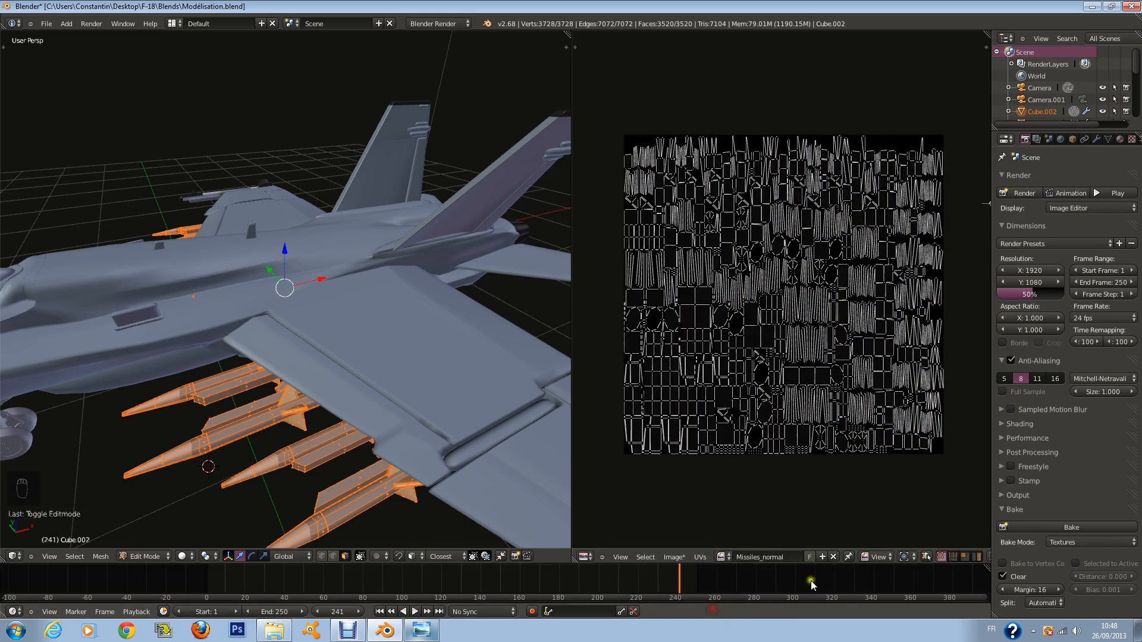
# Bake the missiles' Normals into the Missiles_normal image and check the result briefly without the UV overlay
pyautogui.click(1061, 541)
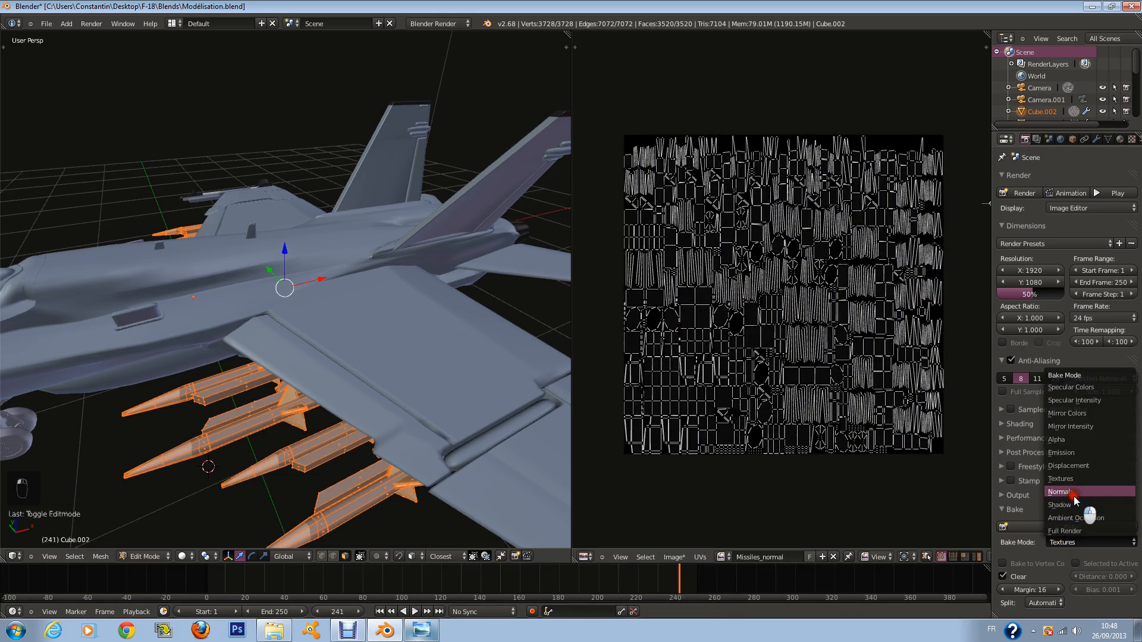
pyautogui.click(1073, 493)
pyautogui.click(1076, 527)
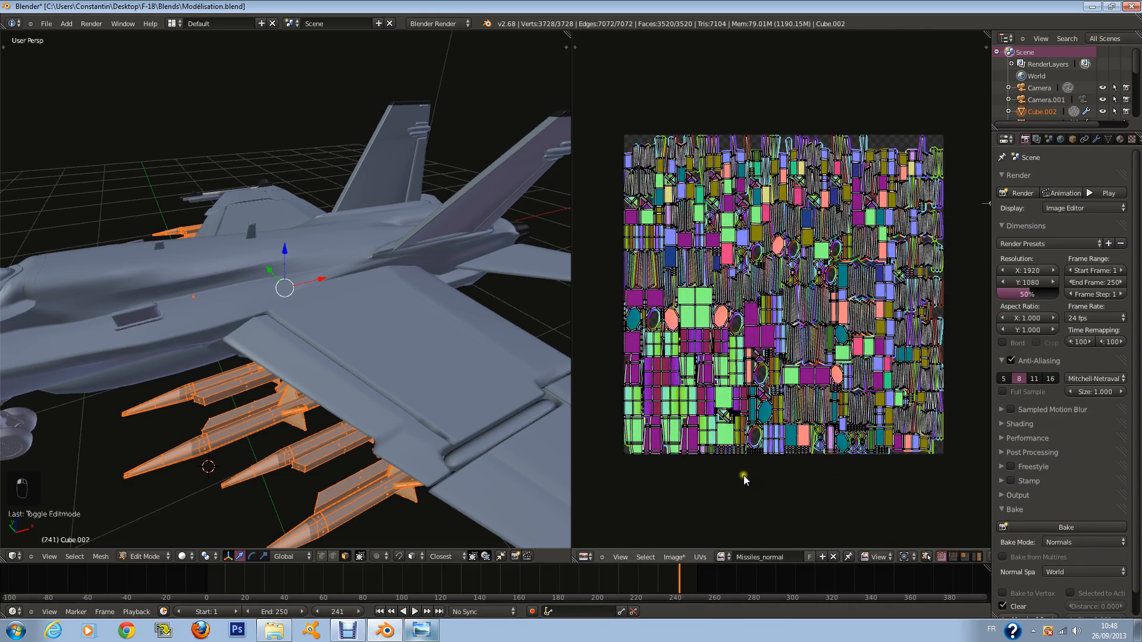
pyautogui.press('Tab')
pyautogui.scroll(4, 743, 476)
pyautogui.scroll(-3, 743, 476)
pyautogui.press('Tab')
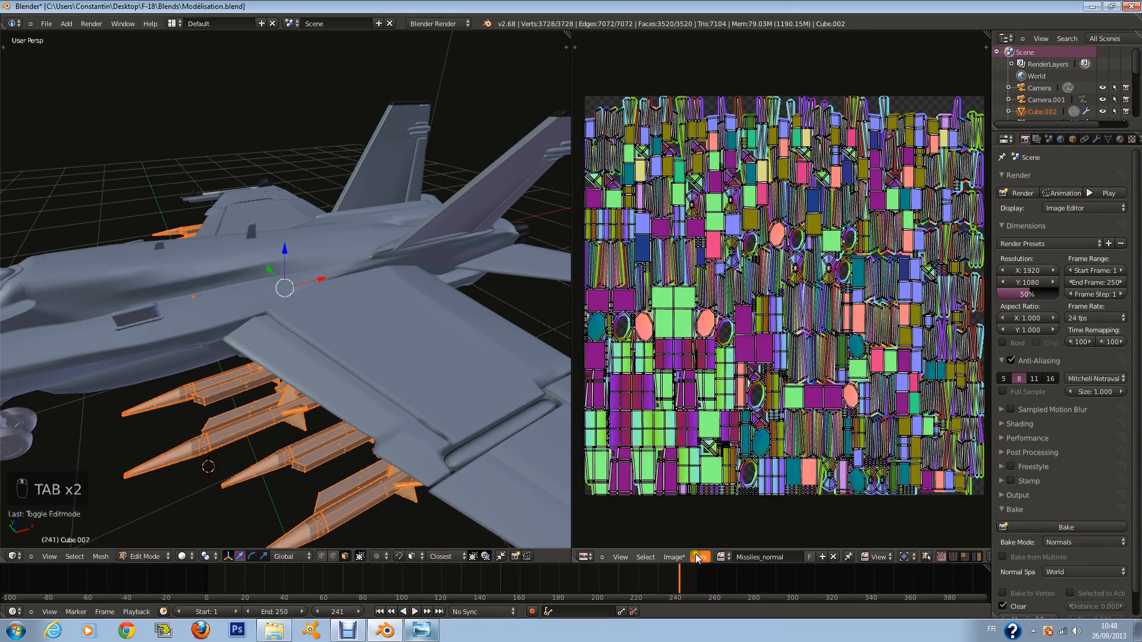
# Save the baked image as Missiles_normal.png in the Texture folder, using RGB, 16-bit depth and 100% compression
pyautogui.click(673, 557)
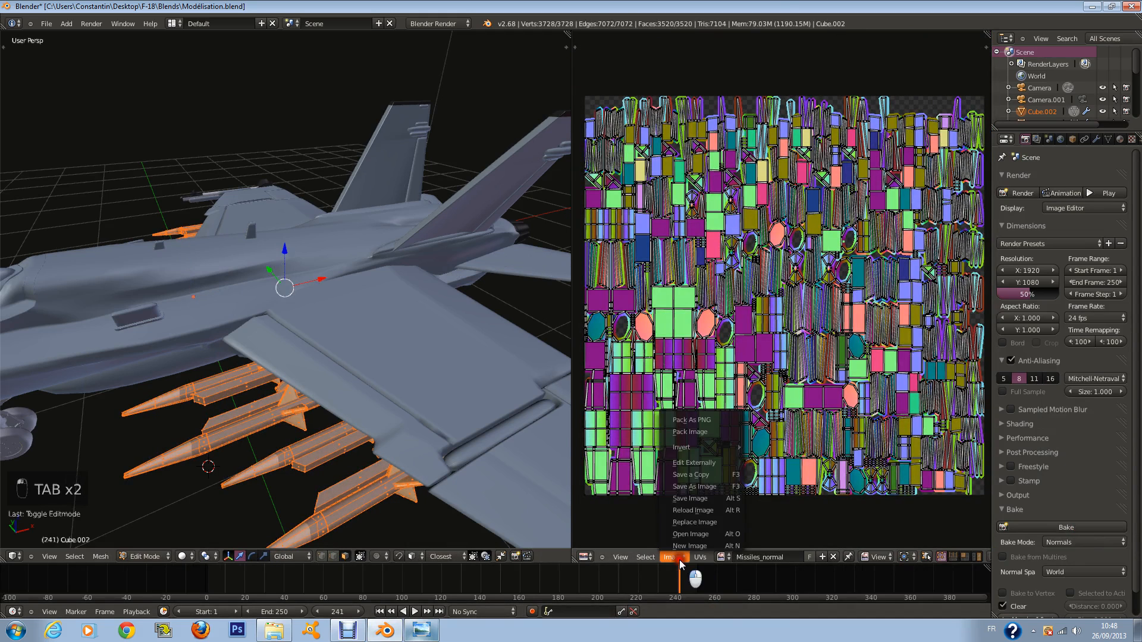
pyautogui.click(709, 487)
pyautogui.click(105, 428)
pyautogui.click(109, 440)
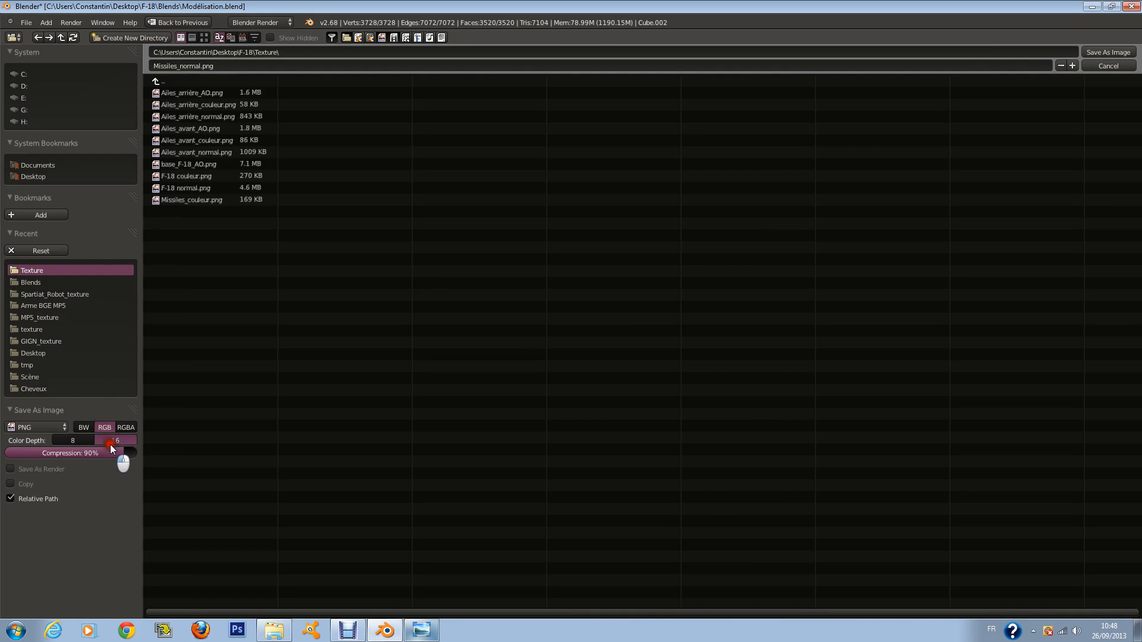
pyautogui.moveTo(131, 454); pyautogui.dragTo(148, 455)
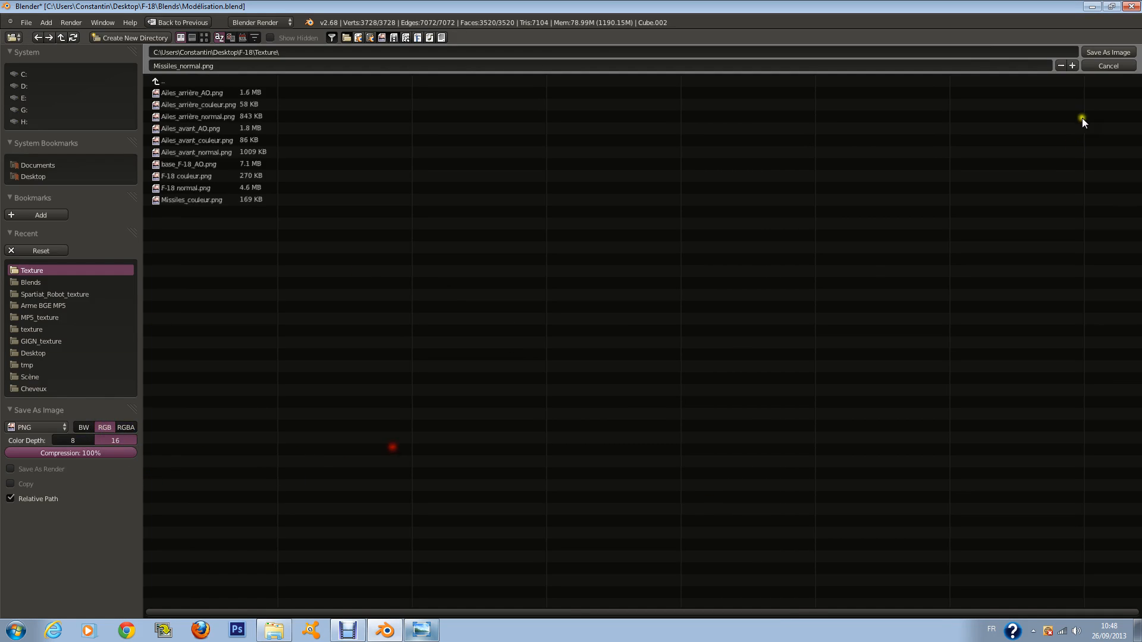
pyautogui.click(1109, 52)
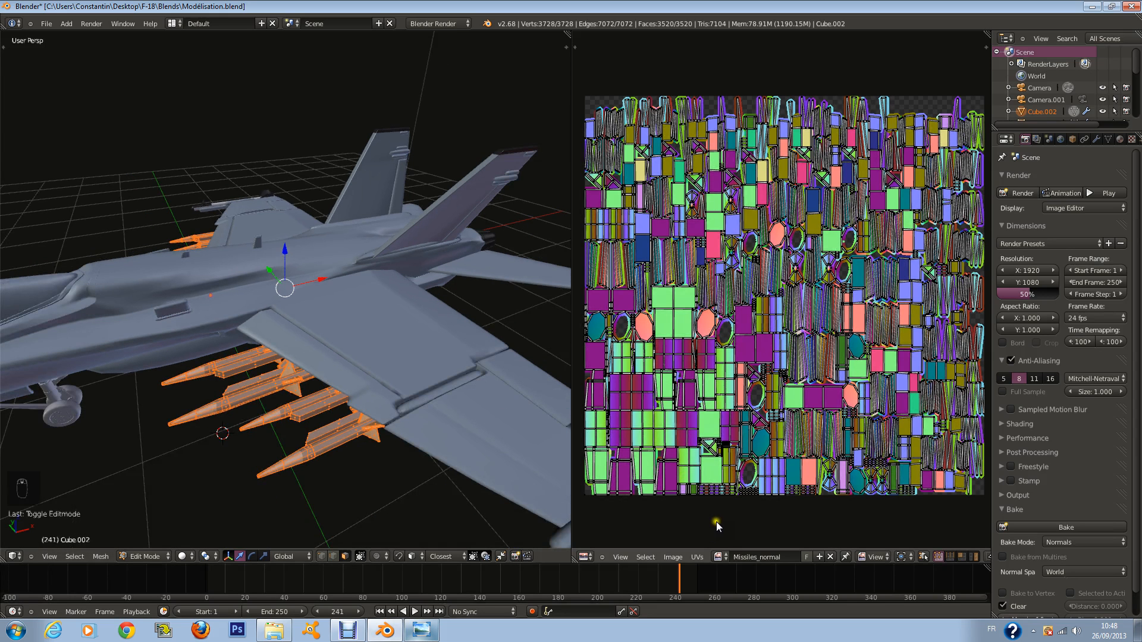
# Create a new blank image named Missiles_AO with the copied pixel size and save over the Modélisation.blend file
pyautogui.click(681, 557)
pyautogui.click(683, 542)
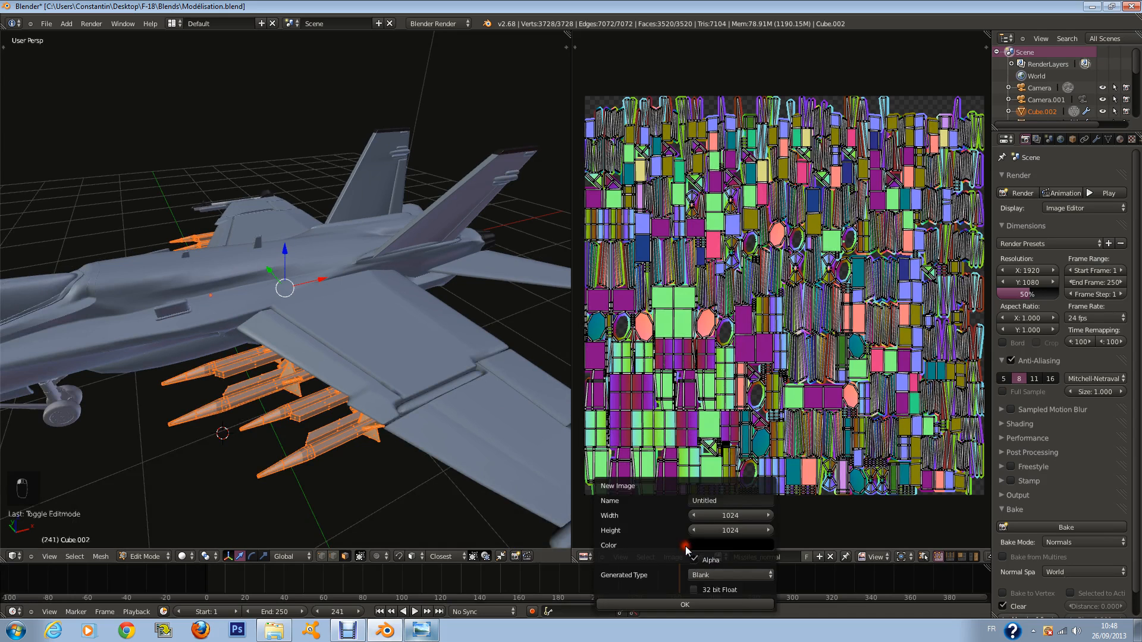
pyautogui.click(715, 500)
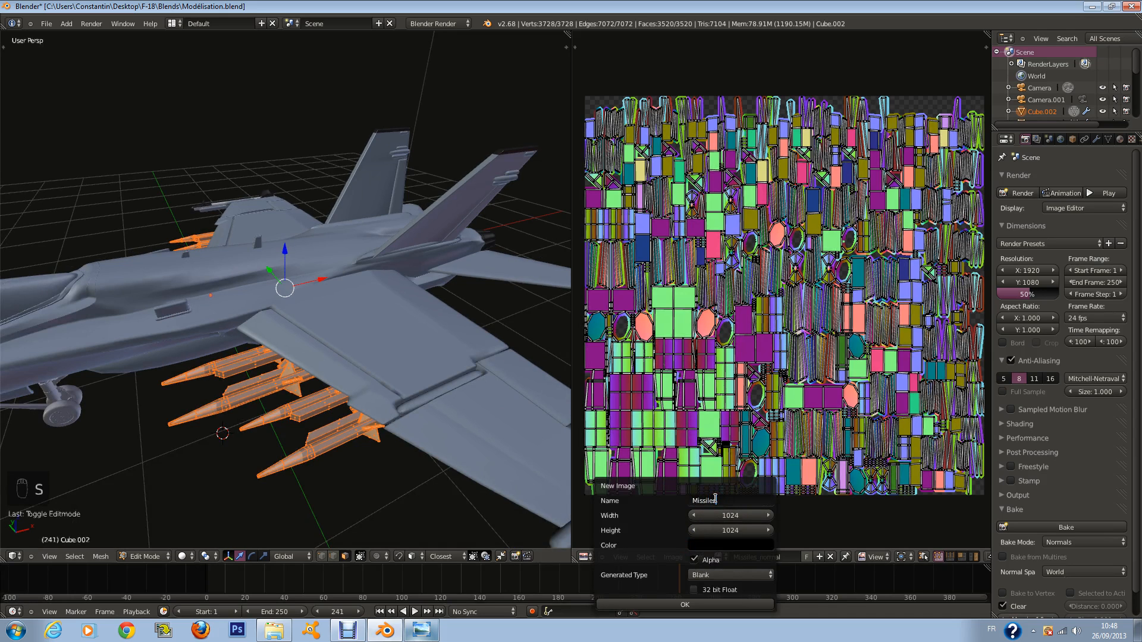
pyautogui.write('Missiles_AO')
pyautogui.press('Return')
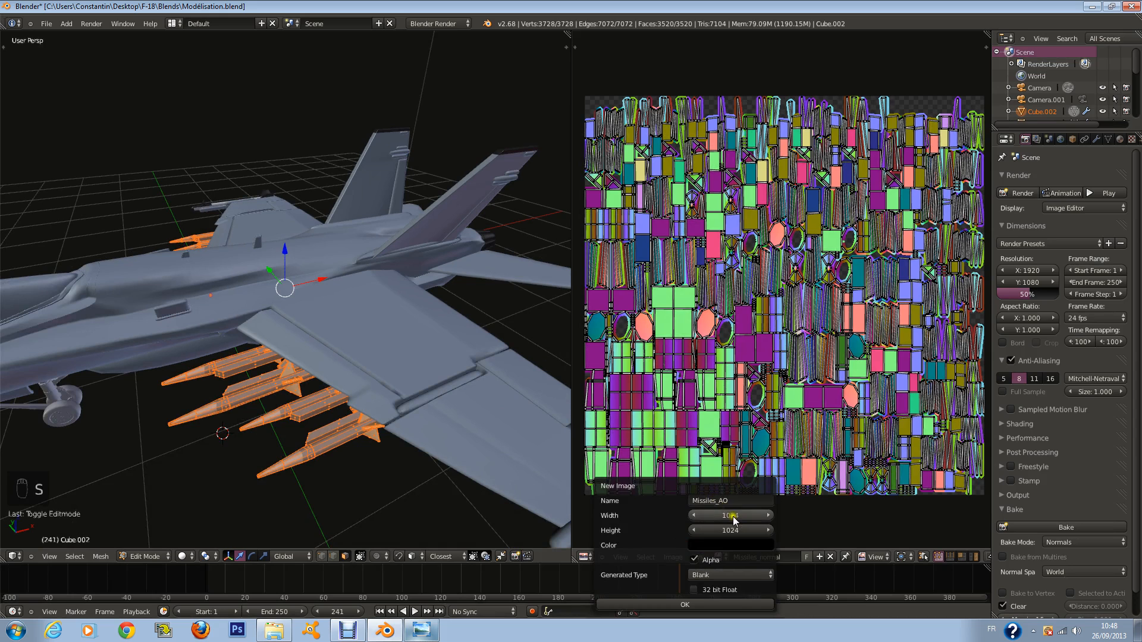
pyautogui.hotkey('ctrl', 'v')
pyautogui.click(735, 605)
pyautogui.hotkey('ctrl', 's')
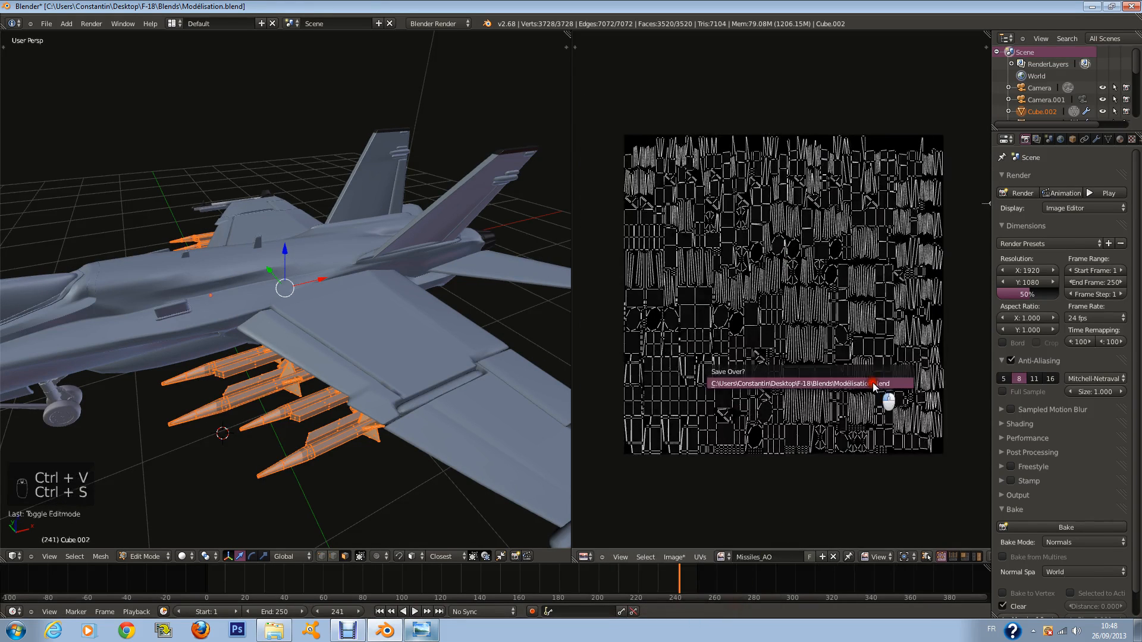
# Set the bake mode to Ambient Occlusion and start baking into the Missiles_AO image
pyautogui.click(1064, 546)
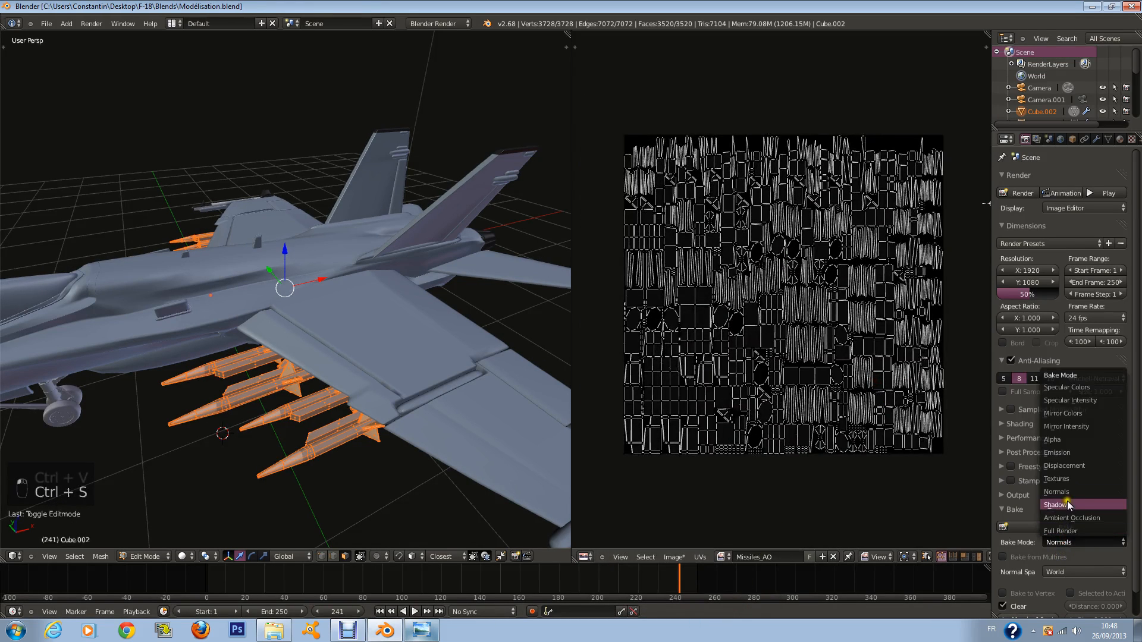
pyautogui.click(1072, 518)
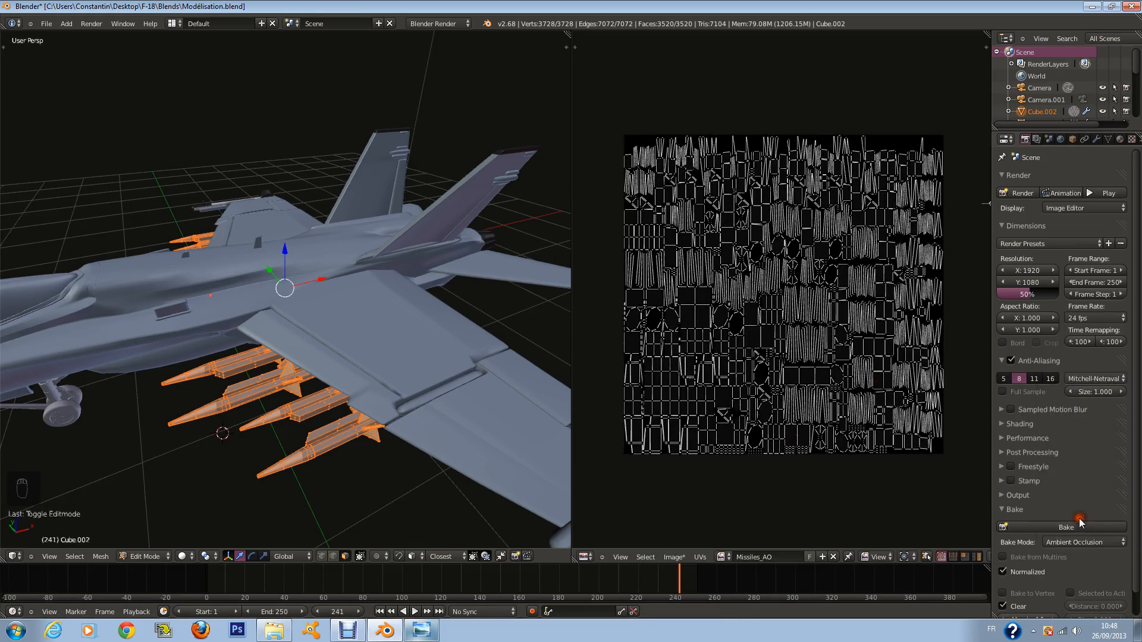
pyautogui.click(1066, 527)
pyautogui.scroll(-1, 817, 377)
pyautogui.scroll(1, 818, 377)
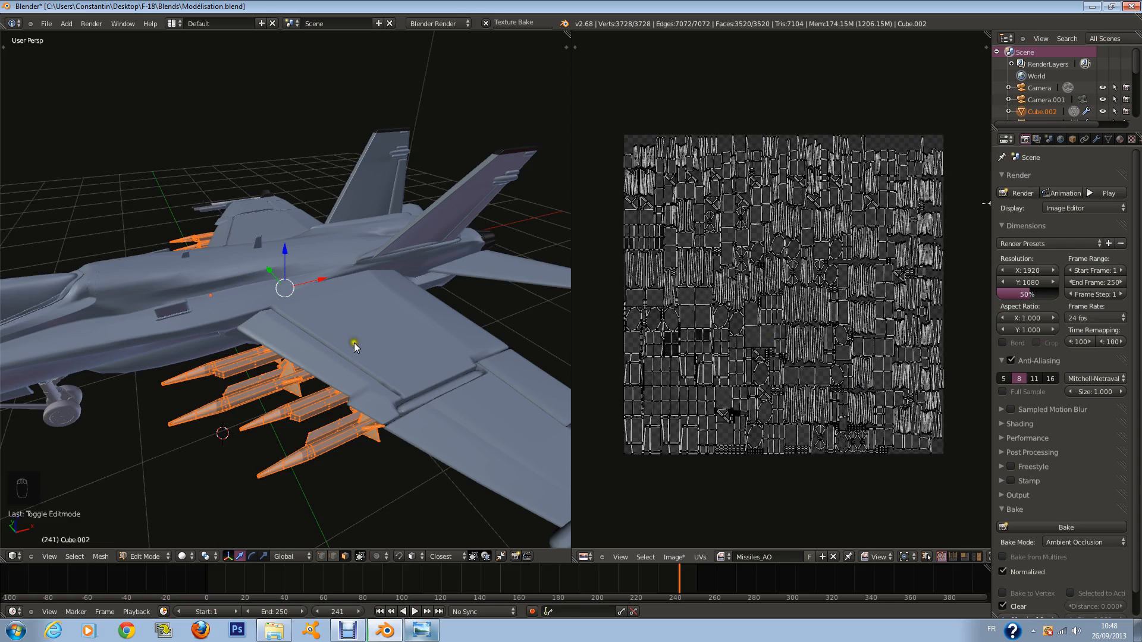
# Examine the aircraft and the baking progress, and compare the landing gear with the F/A-18C reference photo
pyautogui.moveTo(355, 343); pyautogui.dragTo(426, 298, button='middle')
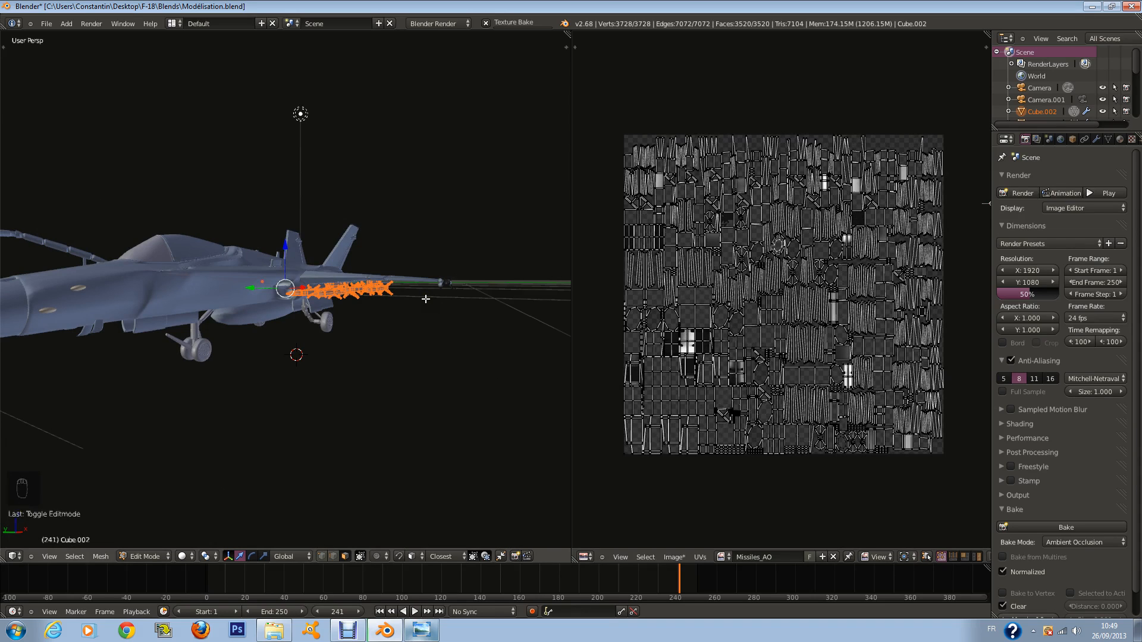
pyautogui.moveTo(426, 299); pyautogui.dragTo(408, 330, button='middle')
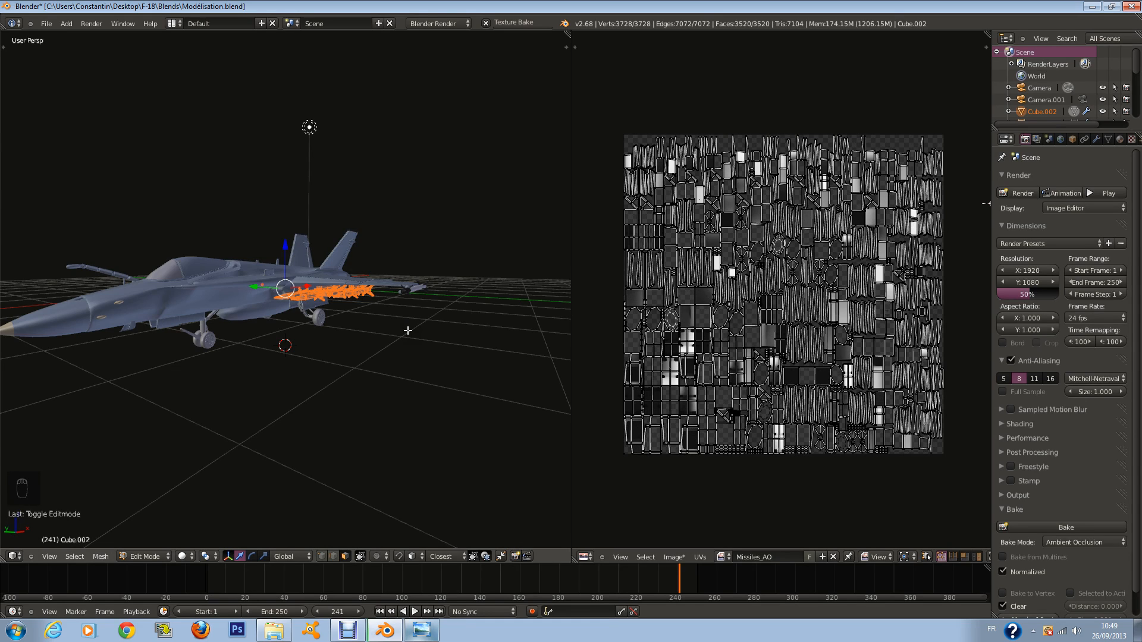
pyautogui.scroll(1, 719, 262)
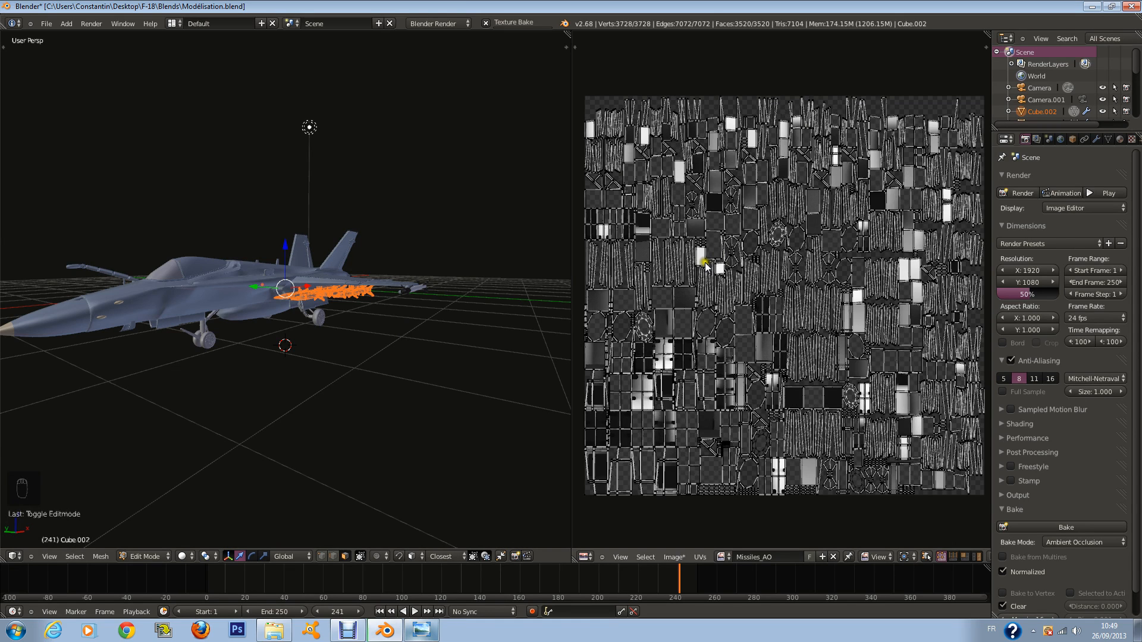
pyautogui.scroll(-1, 694, 286)
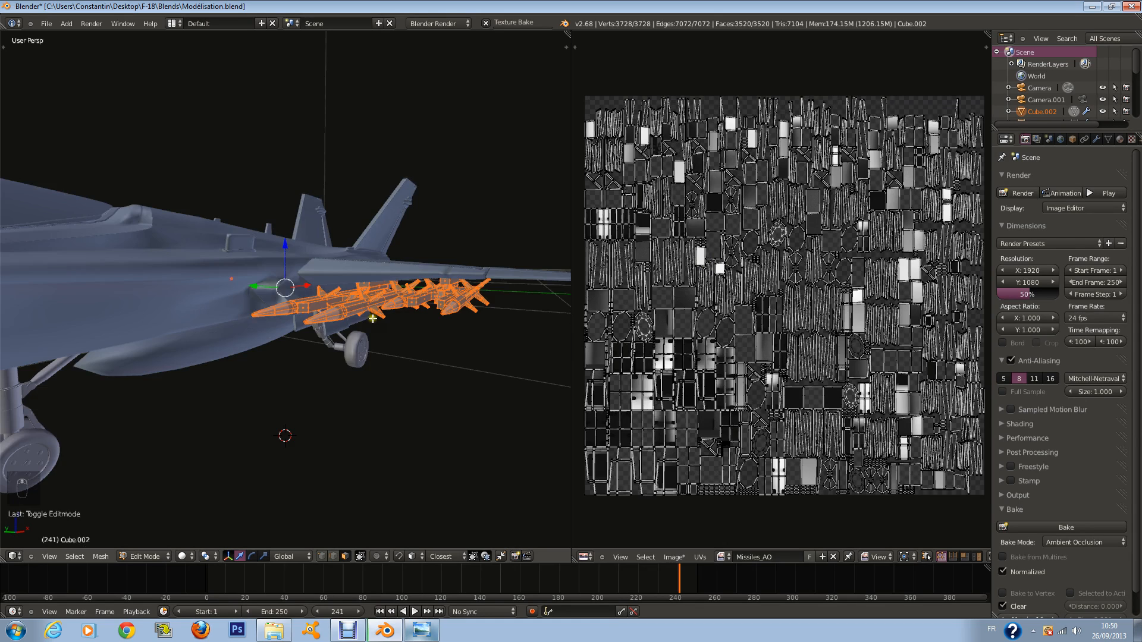
pyautogui.scroll(-3, 372, 318)
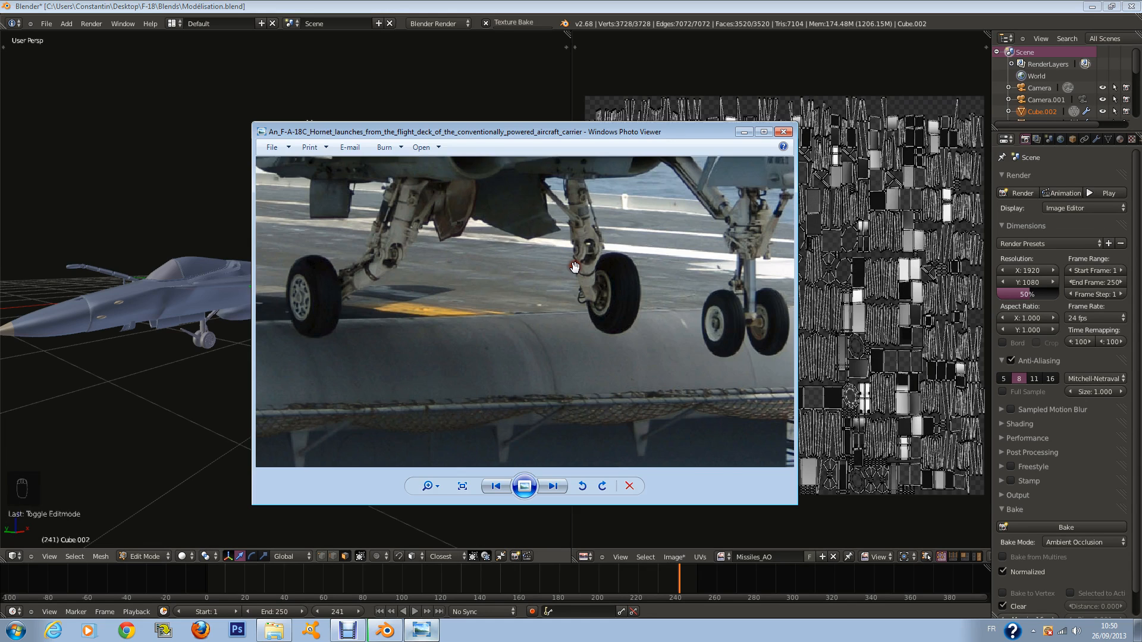
pyautogui.scroll(-2, 575, 267)
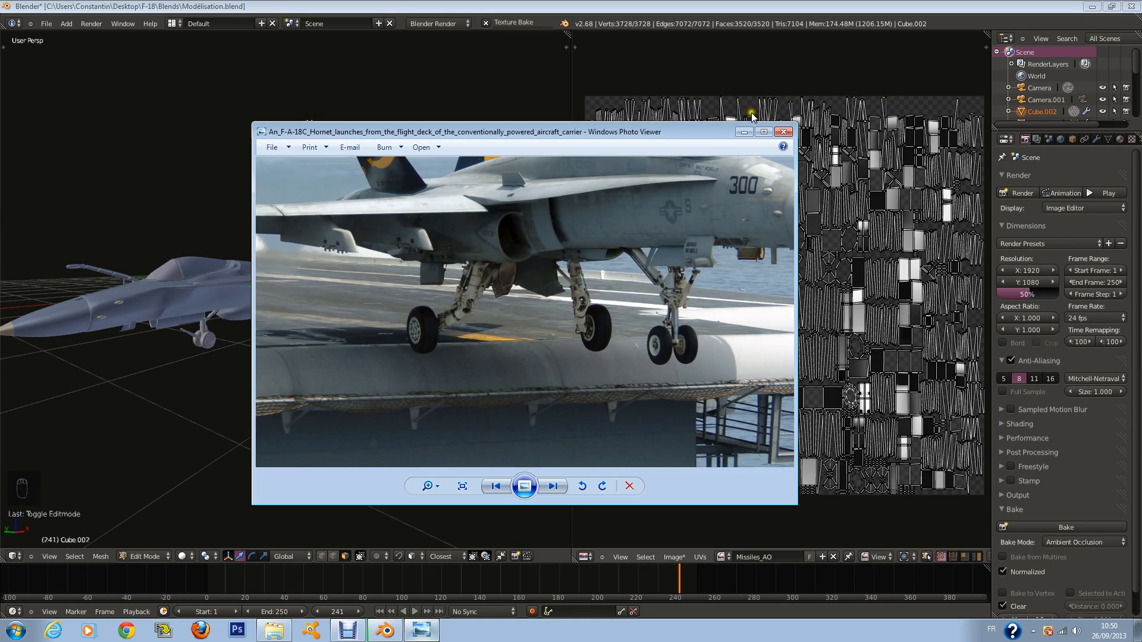
pyautogui.click(712, 410)
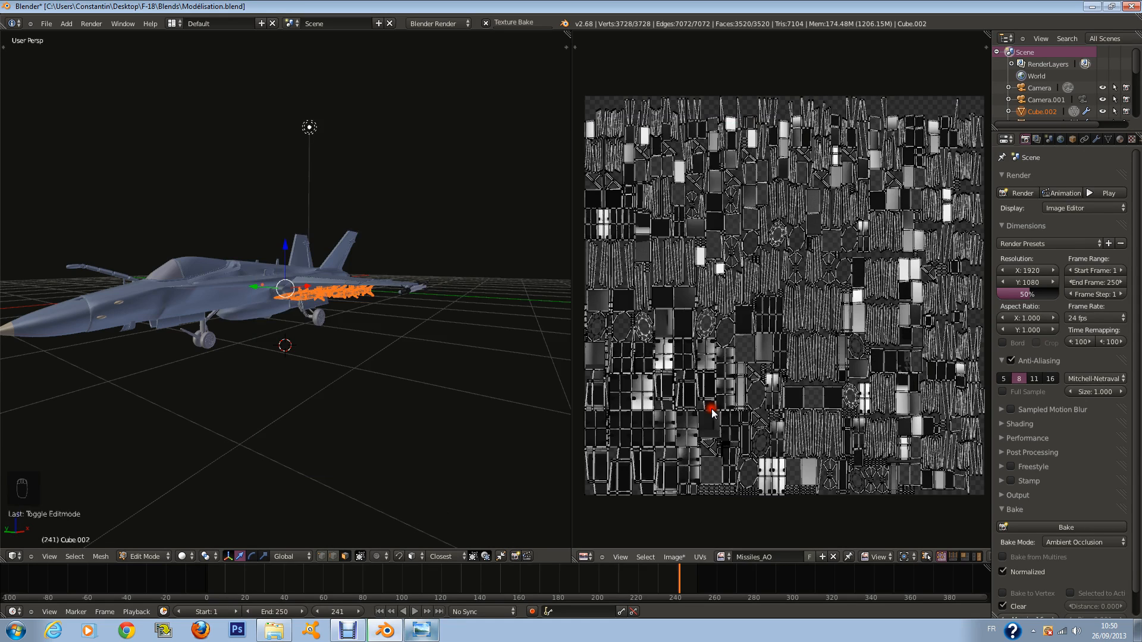
pyautogui.press('KP_0')
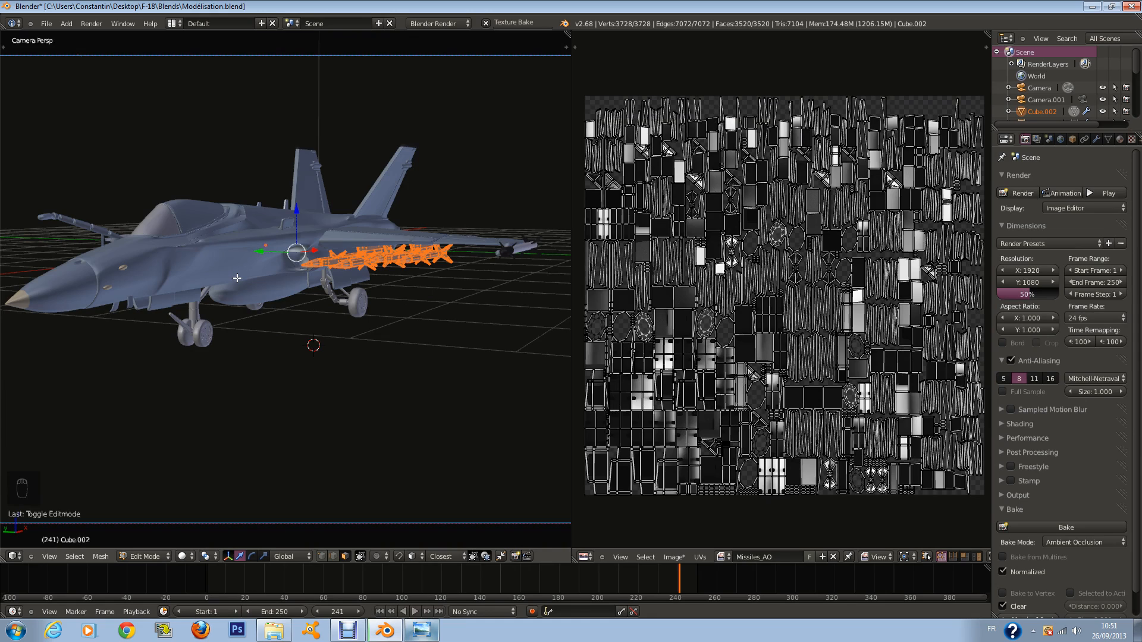
pyautogui.press('n')
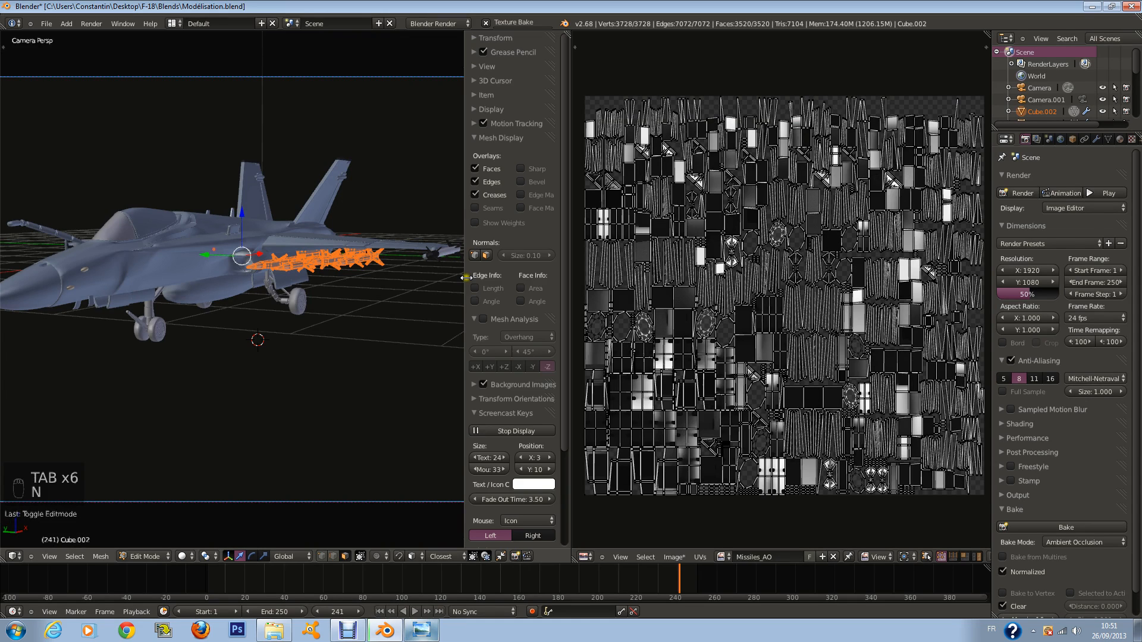
pyautogui.press('n')
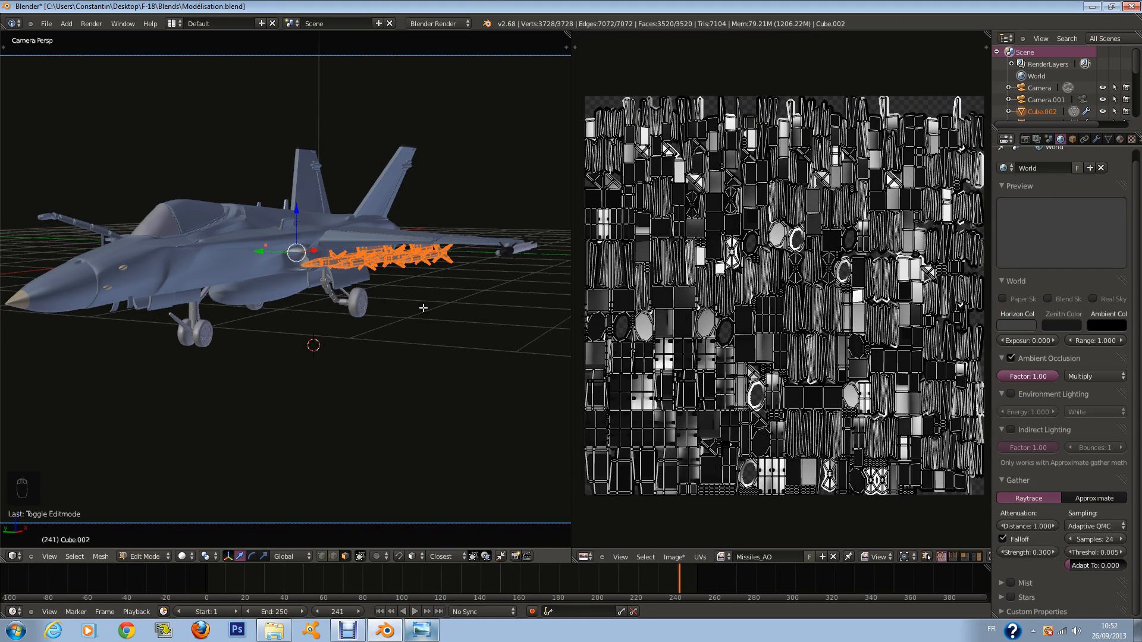
# Save the blend file and the baked image as Missiles_AO.png, using RGB, 16-bit depth and 100% compression
pyautogui.press('Tab')
pyautogui.hotkey('ctrl', 's')
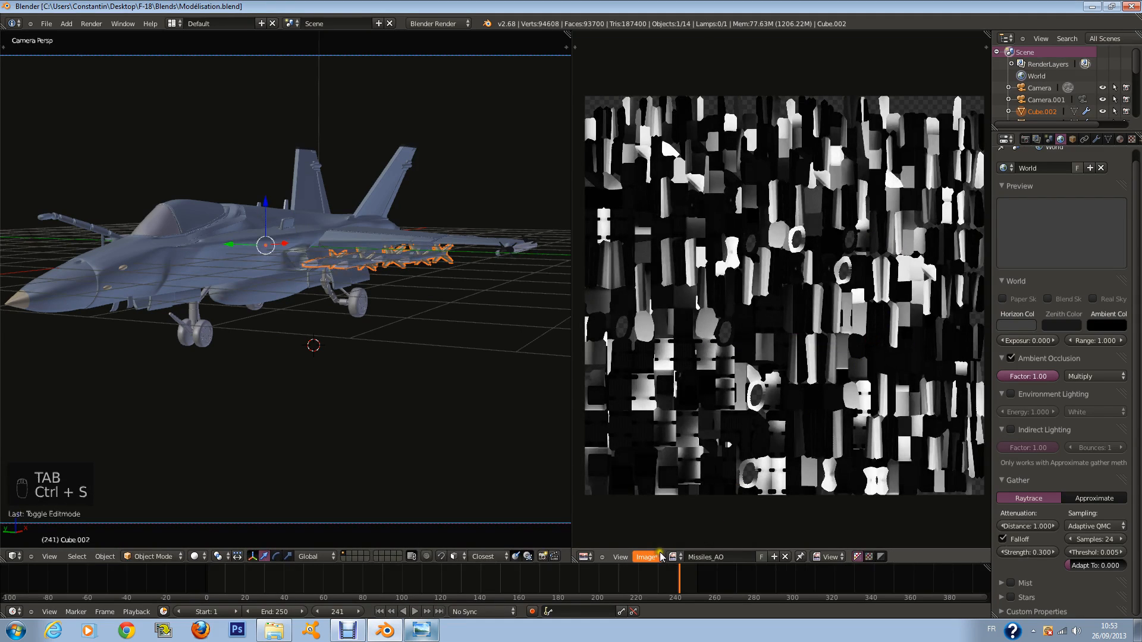
pyautogui.click(661, 557)
pyautogui.click(674, 485)
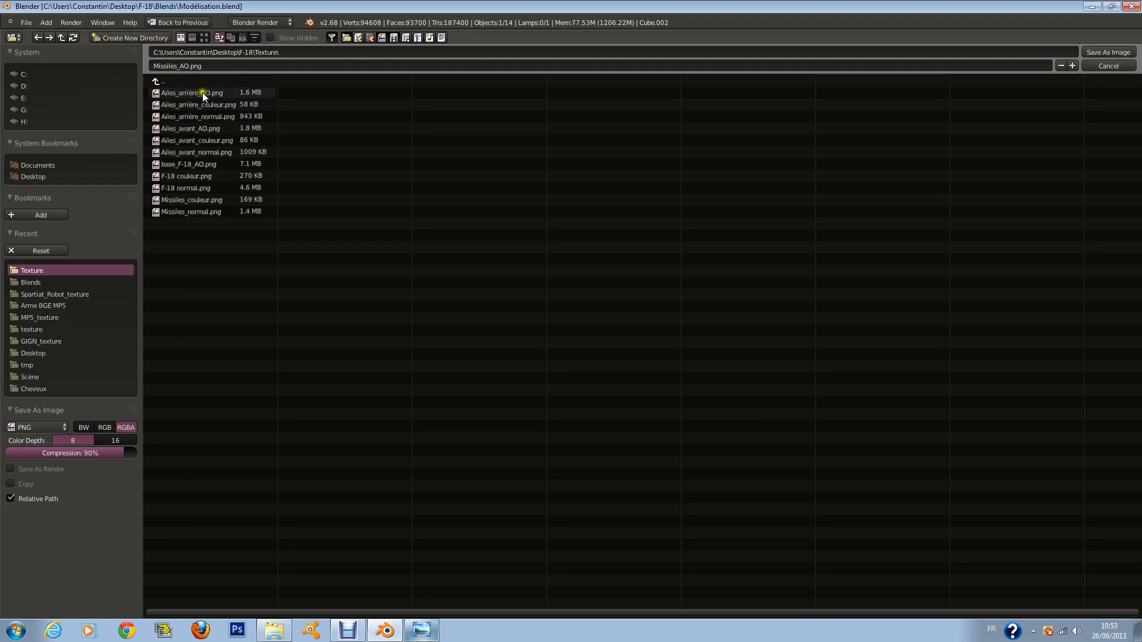
pyautogui.click(102, 429)
pyautogui.click(106, 439)
pyautogui.moveTo(107, 453); pyautogui.dragTo(302, 455)
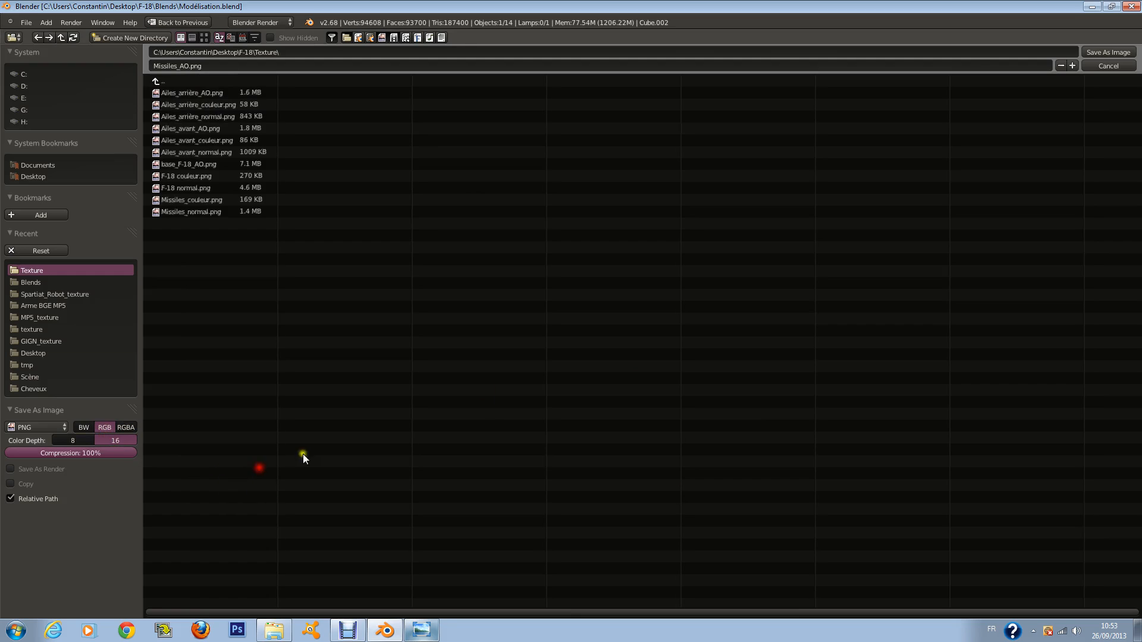
pyautogui.click(1110, 53)
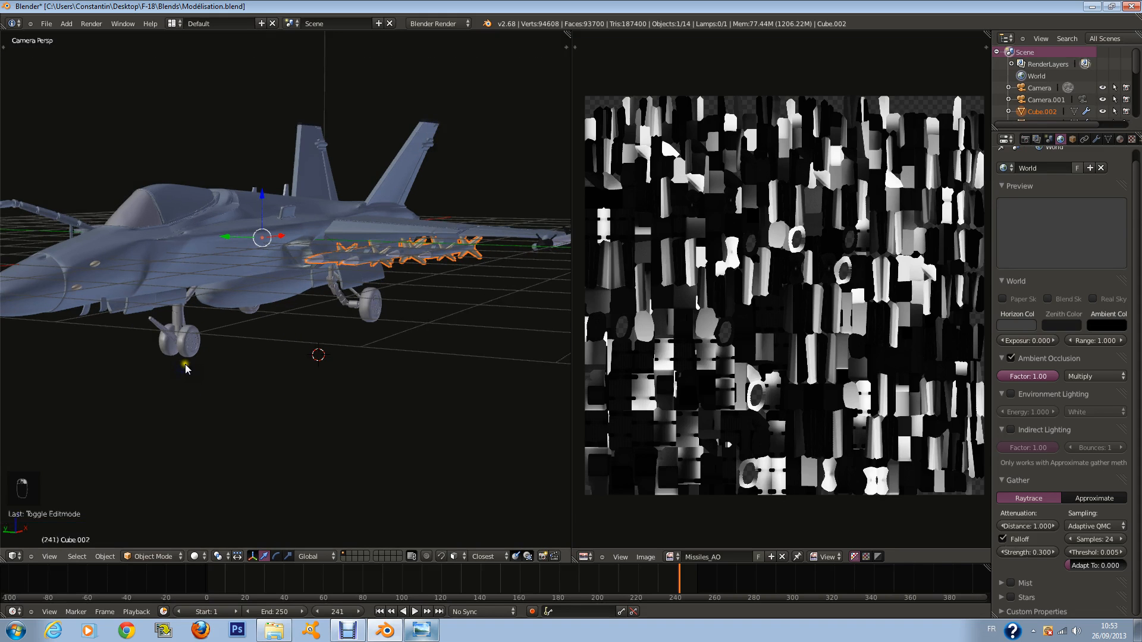
# Select the front landing gear, enter Edit Mode on it and save over the Modélisation.blend file
pyautogui.rightClick(191, 338)
pyautogui.scroll(-2, 191, 338)
pyautogui.press('Tab')
pyautogui.hotkey('ctrl', 's')
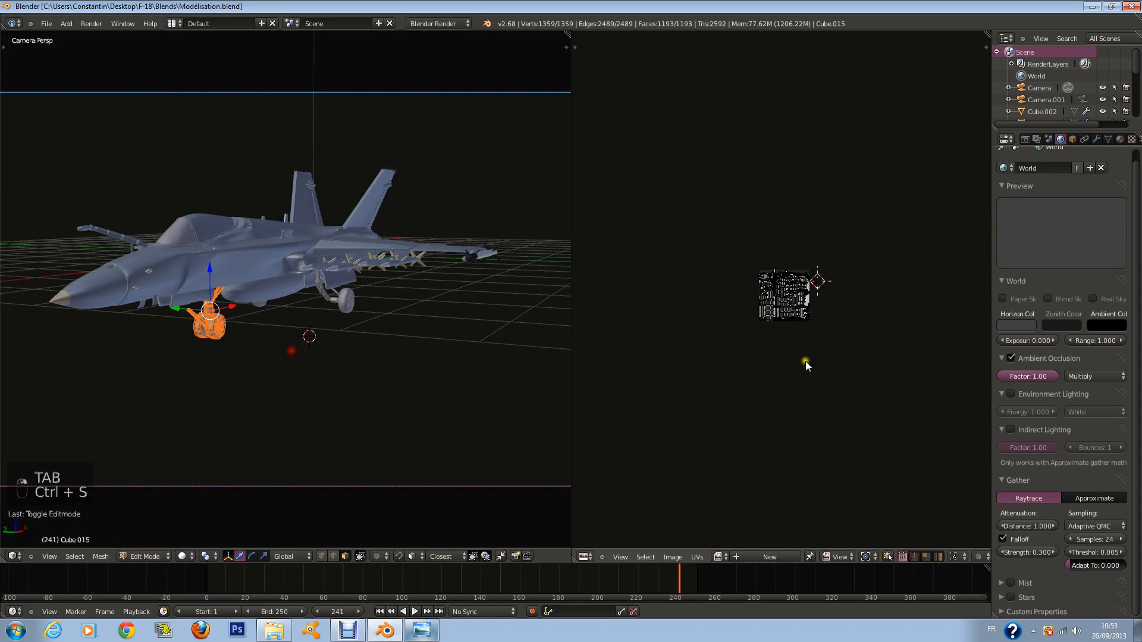
# Move the tallest narrow UV strip that sticks out above the UV square down inside its bounds
pyautogui.scroll(6, 807, 359)
pyautogui.scroll(1, 752, 203)
pyautogui.press('a')
pyautogui.press('a')
pyautogui.press('a')
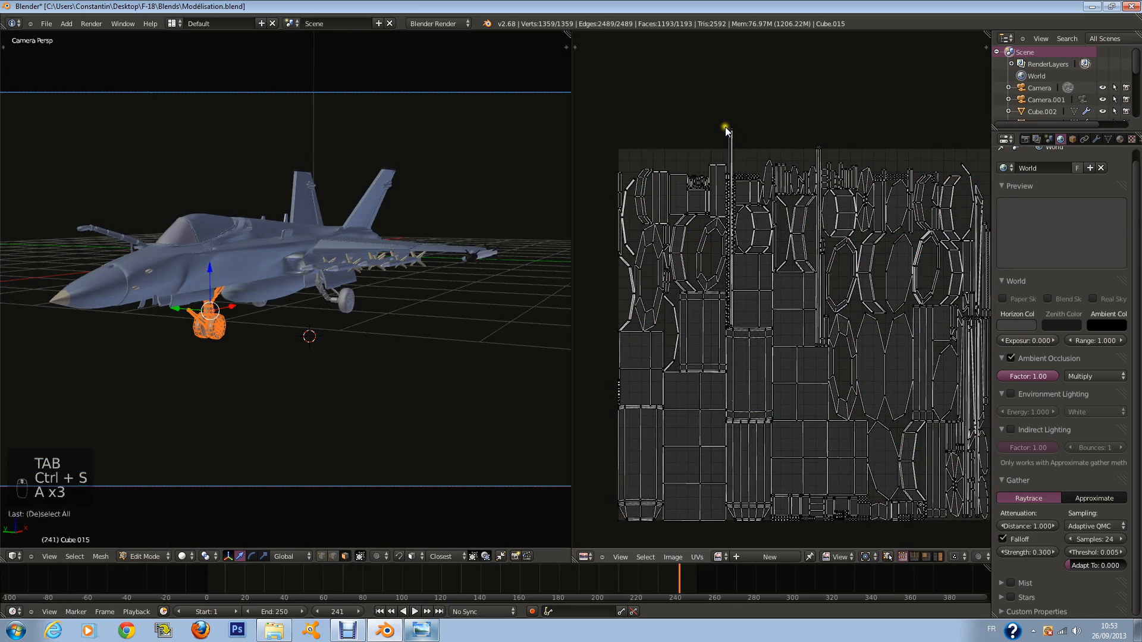
pyautogui.press('b')
pyautogui.press('b')
pyautogui.press('b')
pyautogui.moveTo(721, 101); pyautogui.dragTo(783, 147)
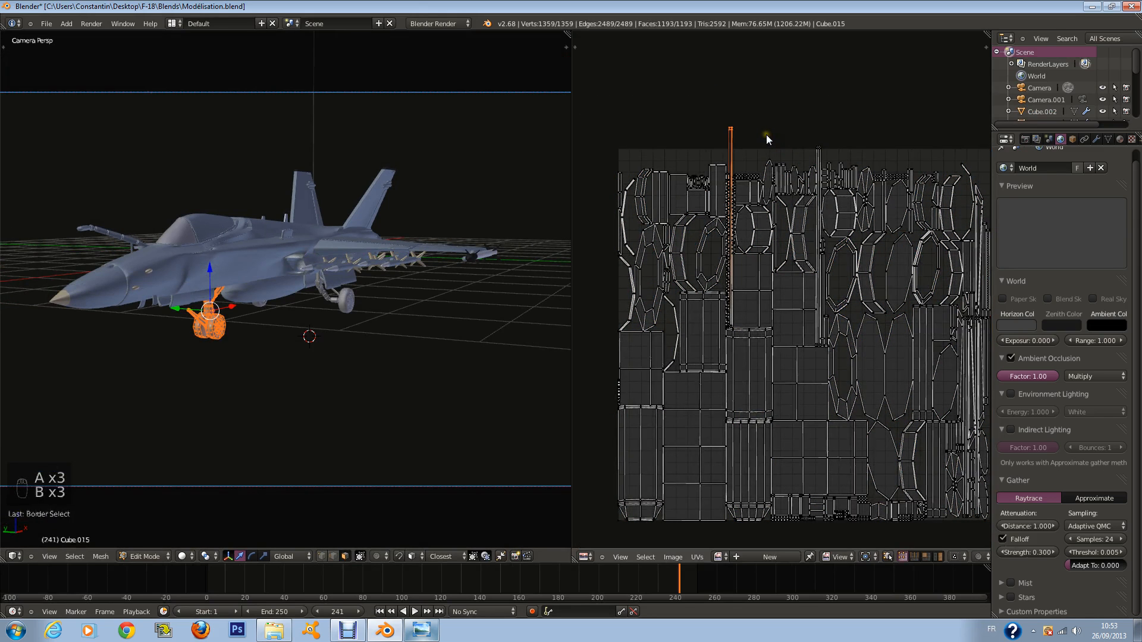
pyautogui.press('g')
pyautogui.click(764, 165)
pyautogui.press('a')
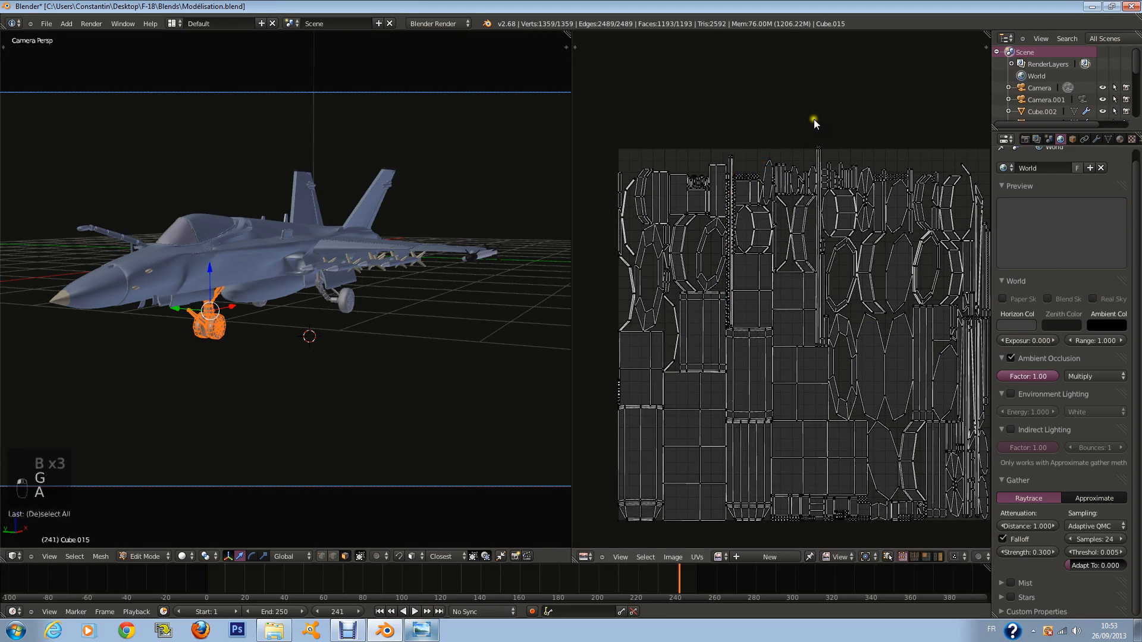
# Move the second narrow UV strip slightly down so it fits inside the upper edge of the UV square
pyautogui.press('b')
pyautogui.moveTo(800, 127); pyautogui.dragTo(865, 156)
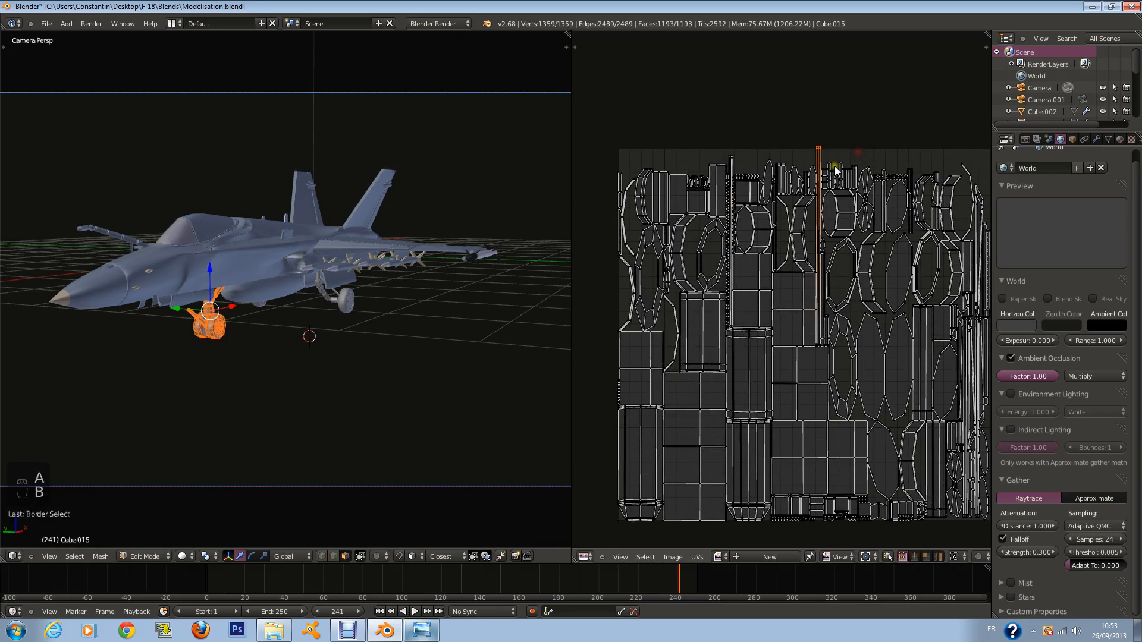
pyautogui.press('g')
pyautogui.click(845, 186)
pyautogui.scroll(-1, 839, 255)
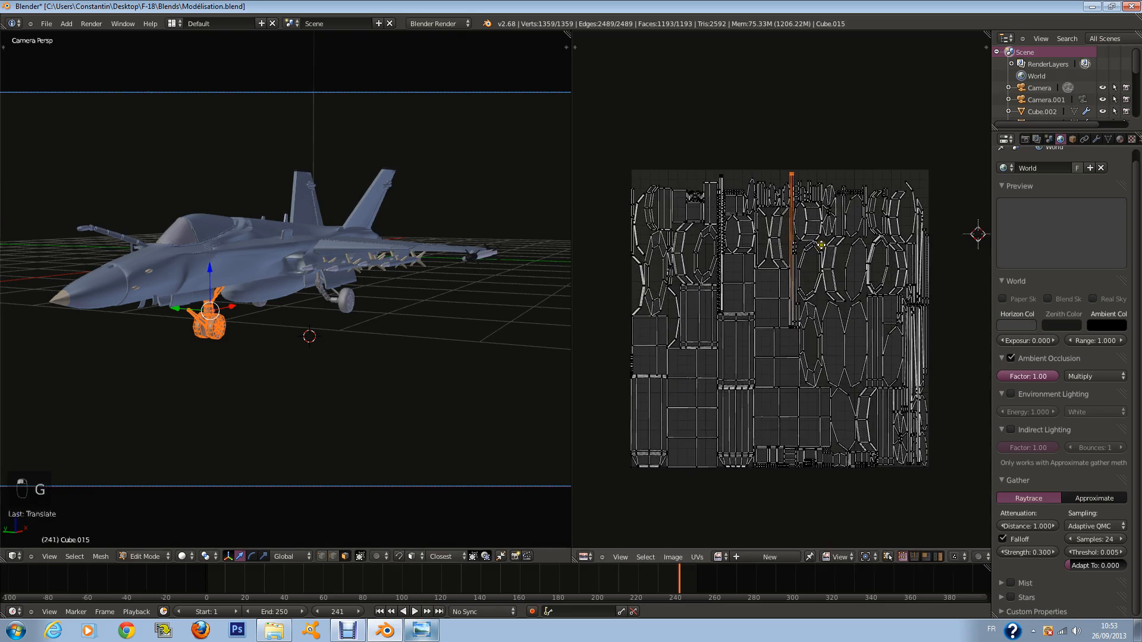
# Select all the landing gear's UVs, create a new blank image named Roux_avant, and save the blend file
pyautogui.press('a')
pyautogui.press('a')
pyautogui.press('a')
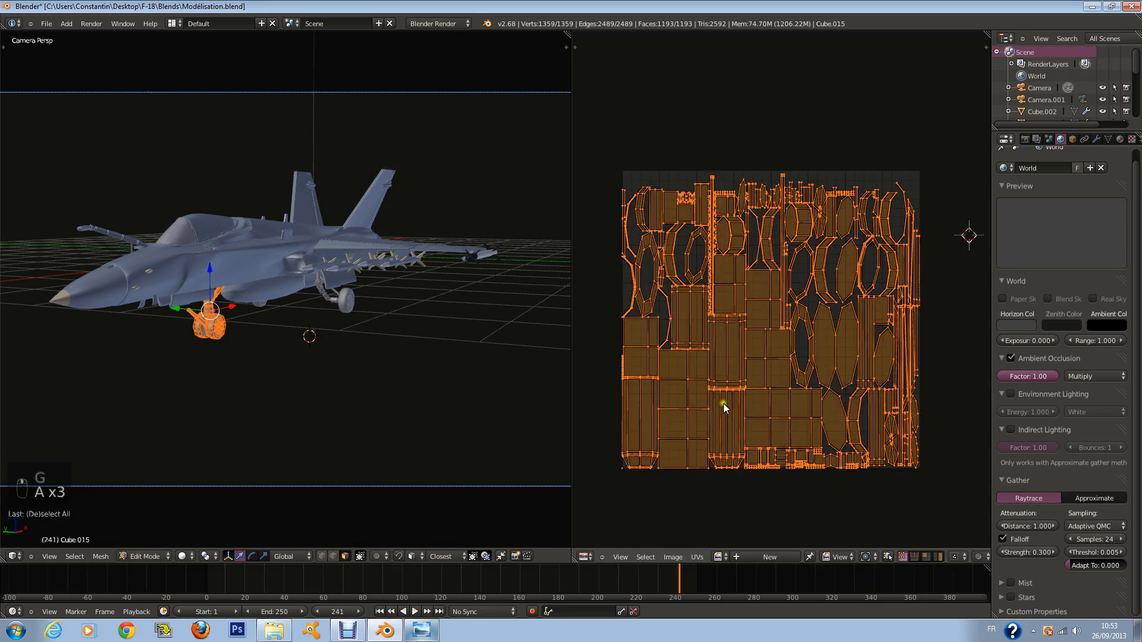
pyautogui.click(675, 557)
pyautogui.click(690, 543)
pyautogui.click(716, 501)
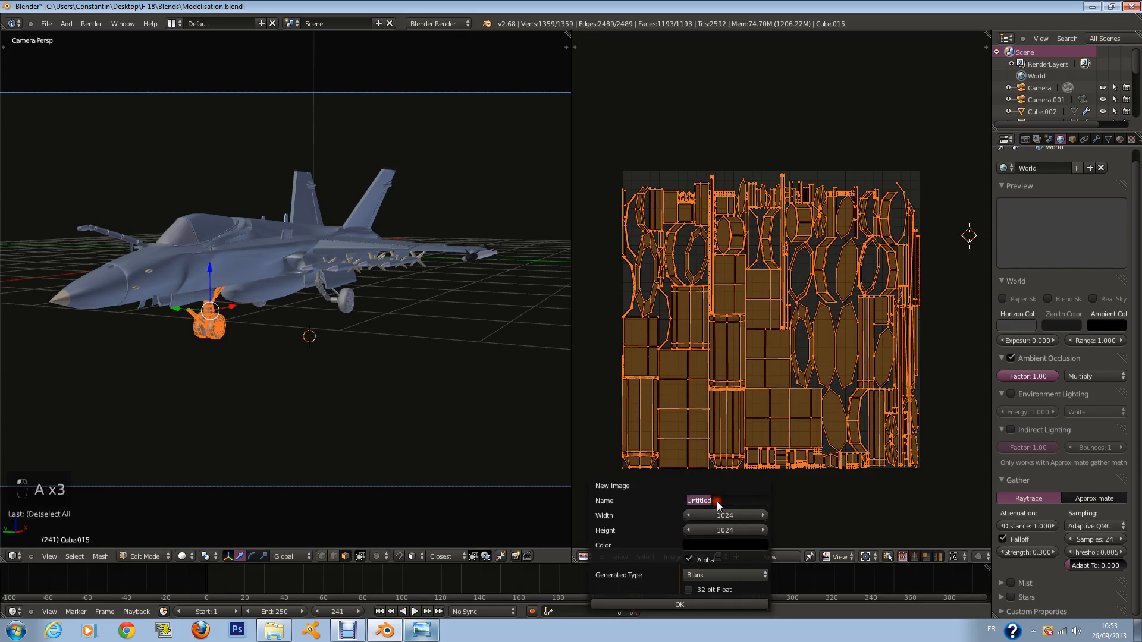
pyautogui.write('Roux_avant')
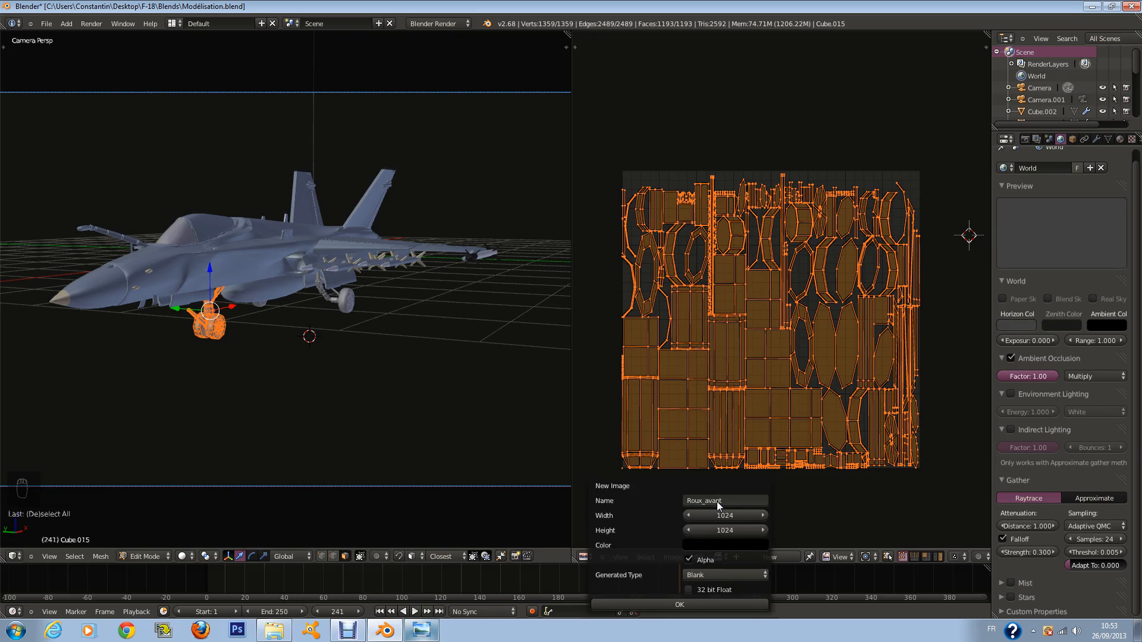
pyautogui.click(730, 519)
pyautogui.click(714, 605)
pyautogui.hotkey('ctrl', 's')
# Focus on the front landing gear and select the linked geometry of its two wheels
pyautogui.scroll(-6, 809, 393)
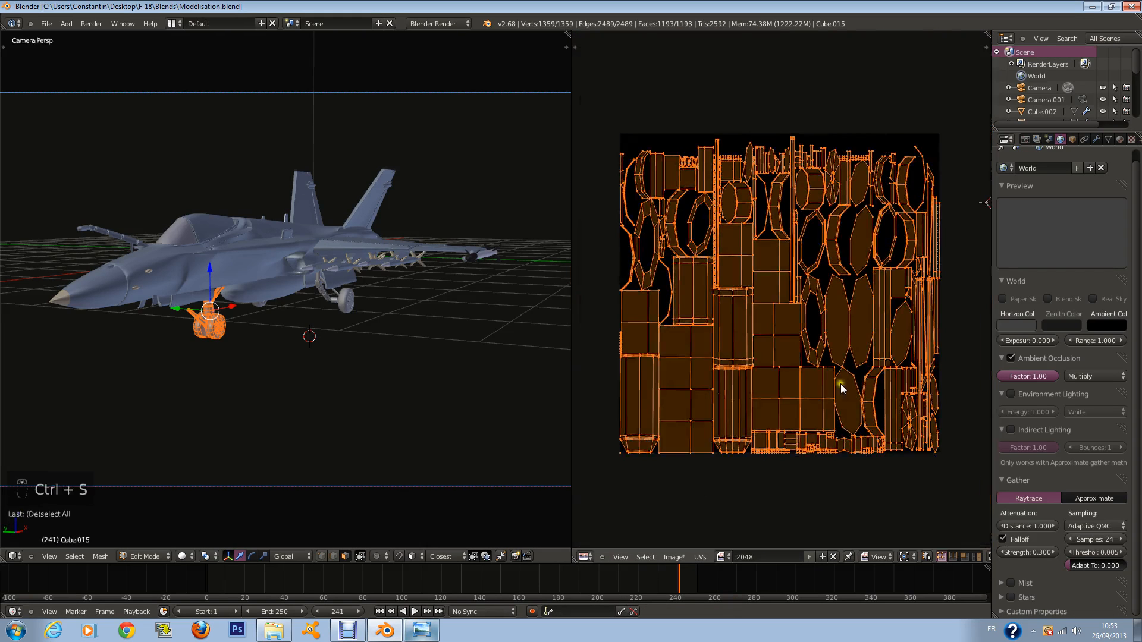
pyautogui.click(1024, 139)
pyautogui.scroll(1, 832, 250)
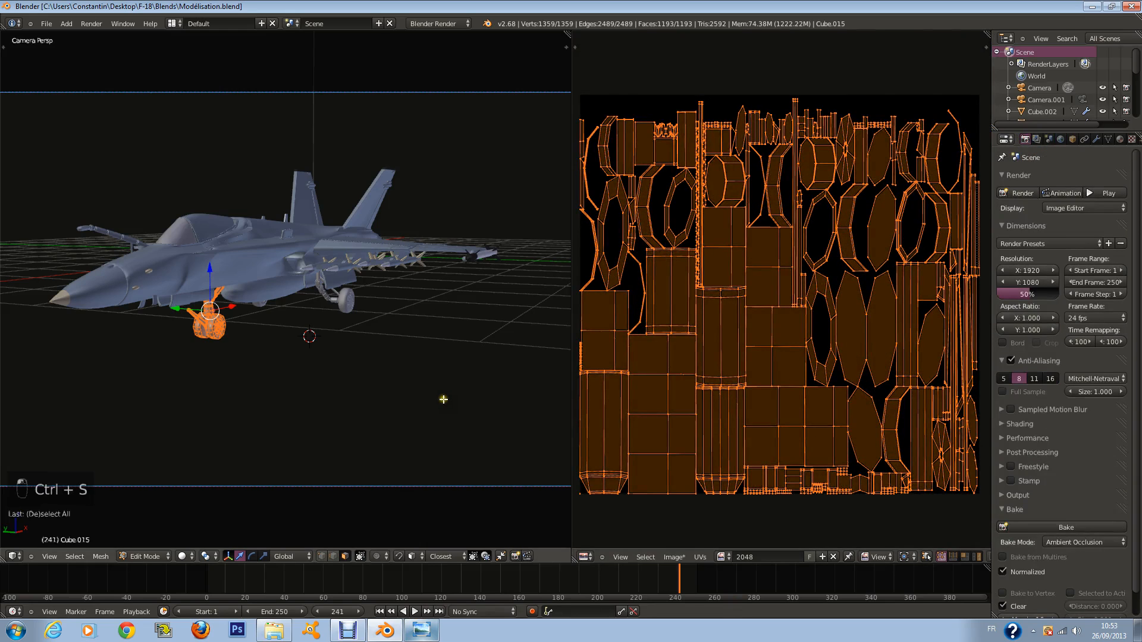
pyautogui.press('KP_Decimal')
pyautogui.rightClick(330, 360)
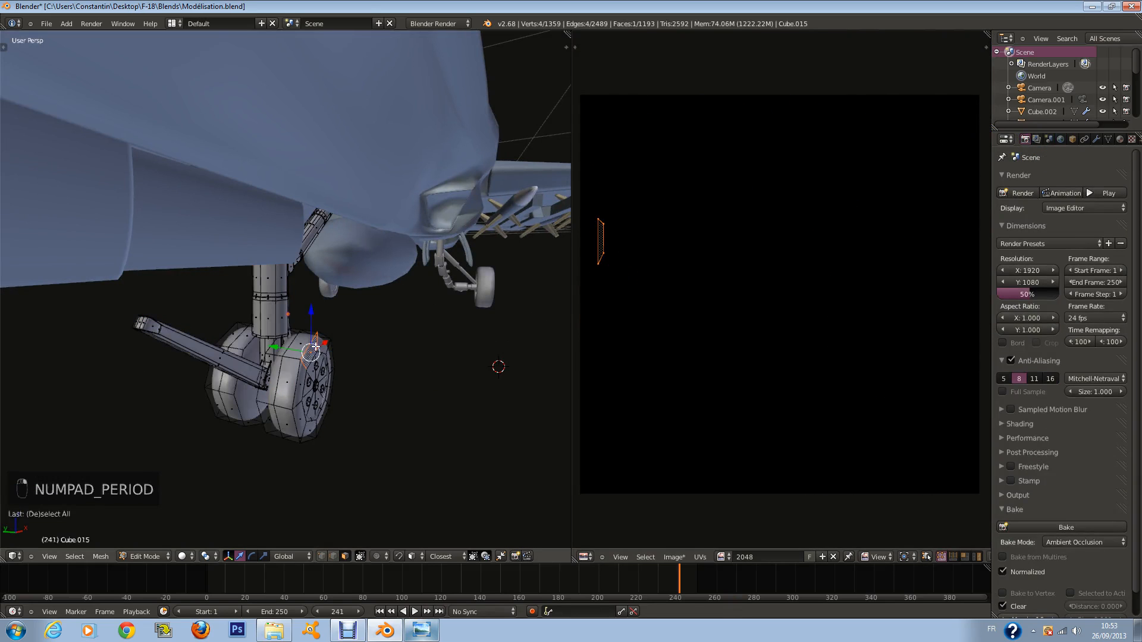
pyautogui.press('l')
pyautogui.press('l')
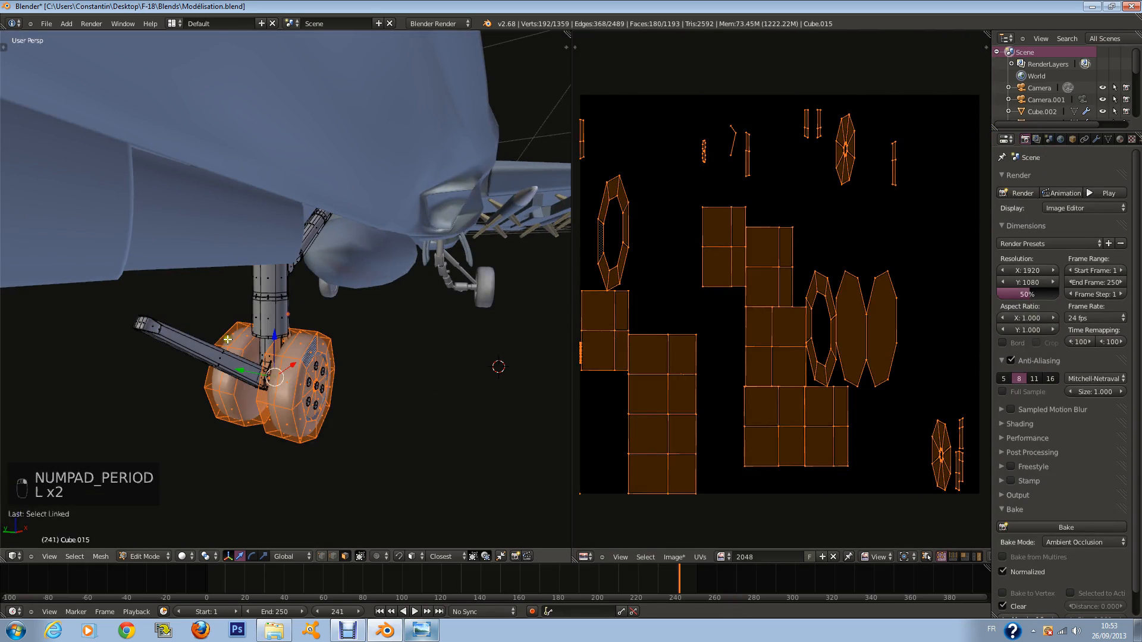
# Link Material.001 to the front landing gear and darken its diffuse colour to about 0.005 for R, G and B
pyautogui.click(1120, 140)
pyautogui.click(1002, 233)
pyautogui.click(1029, 277)
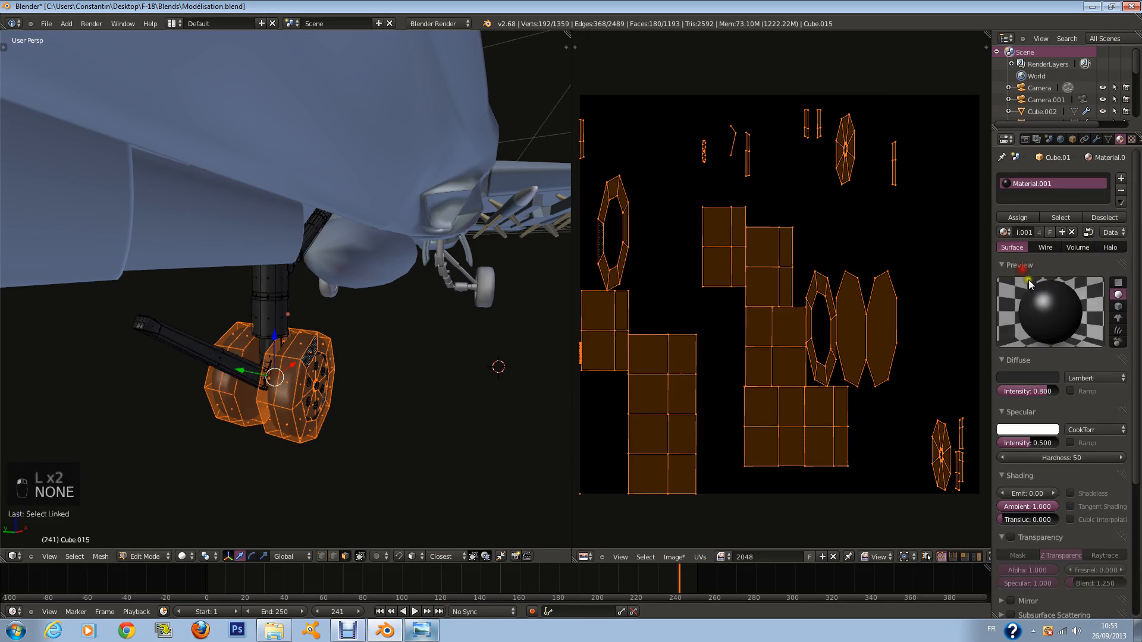
pyautogui.click(1050, 378)
pyautogui.moveTo(1049, 294); pyautogui.dragTo(1049, 301)
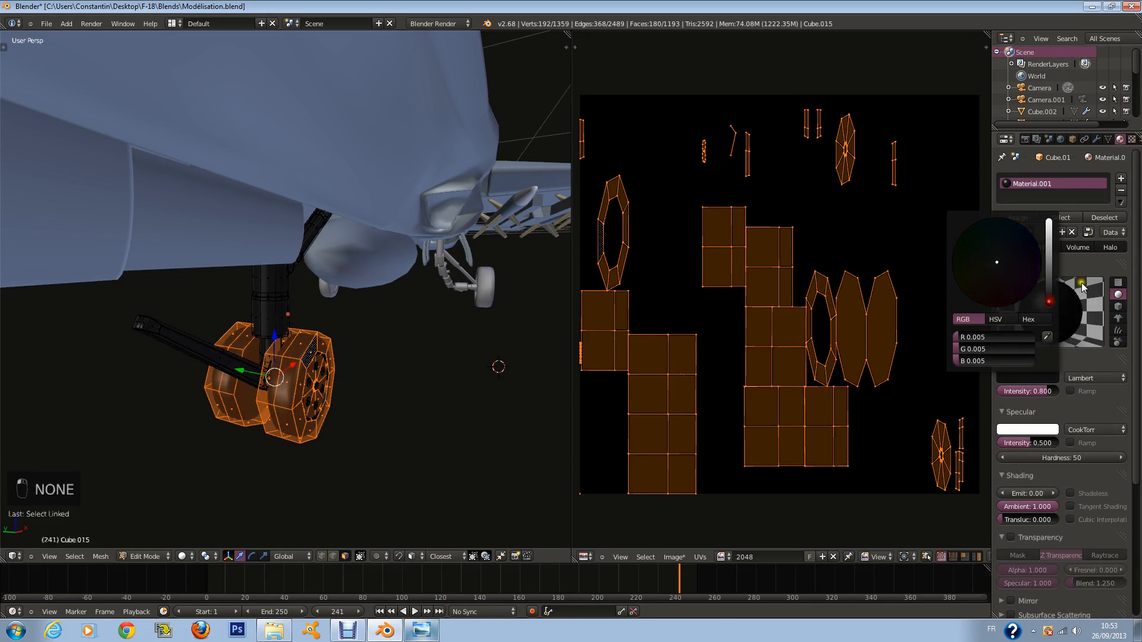
pyautogui.click(1024, 216)
pyautogui.press('Tab')
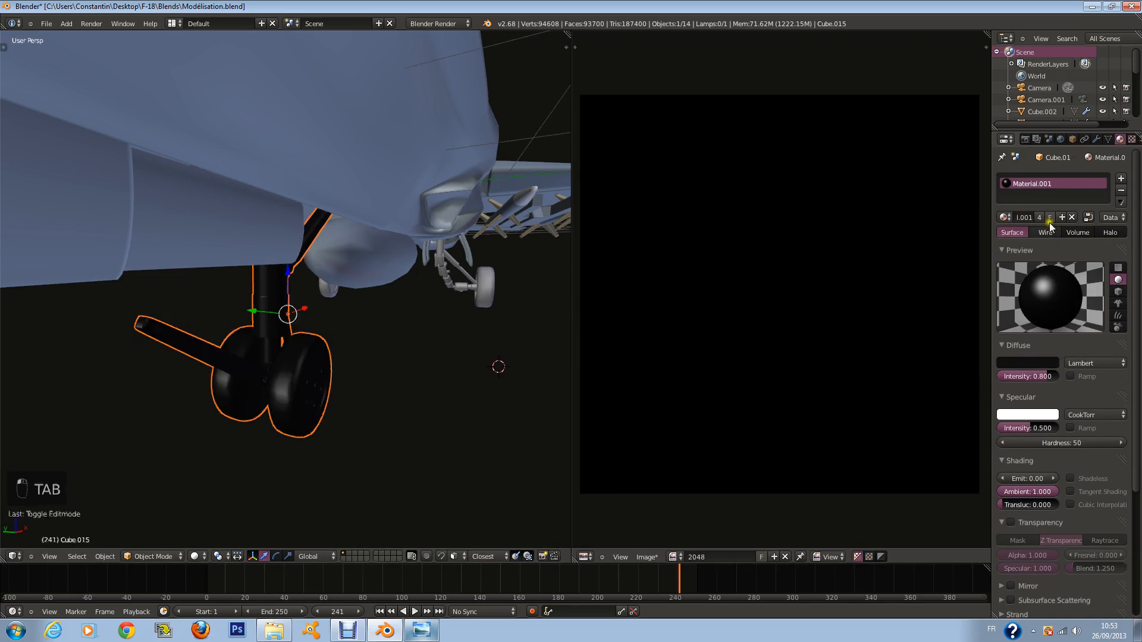
# Add a second material slot to the landing gear, link Material.001 to it and assign it to the selected wheels
pyautogui.click(1122, 178)
pyautogui.click(1003, 217)
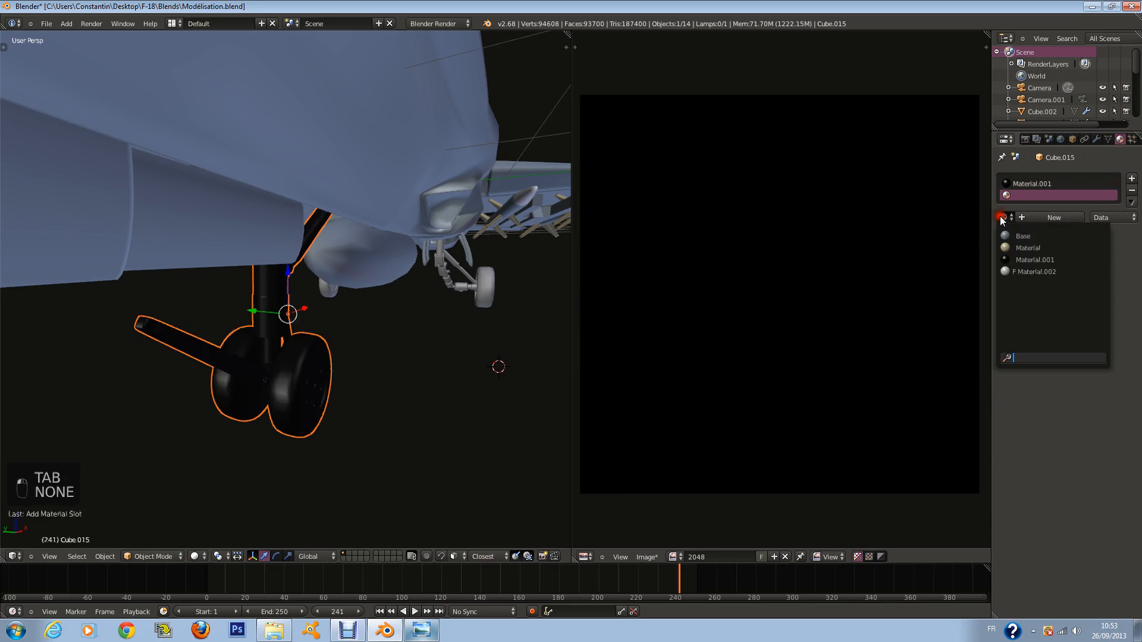
pyautogui.click(1029, 245)
pyautogui.press('Tab')
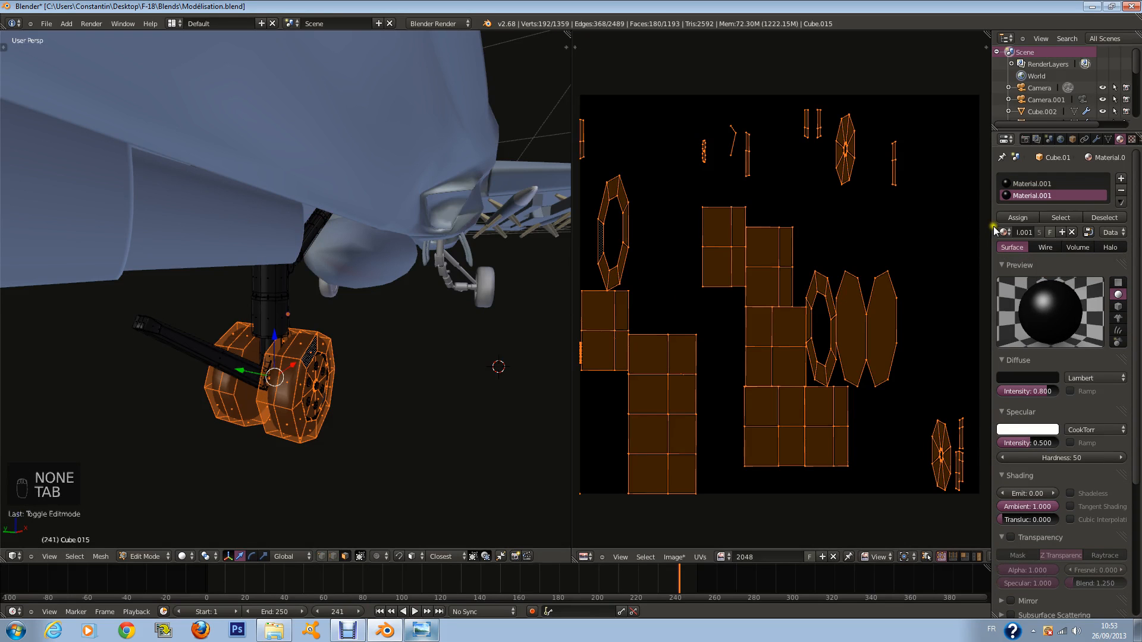
pyautogui.click(1018, 217)
# Switch the first slot to Material, set its diffuse colour to R 0.686, G 0.657, B 0.570, and save the file
pyautogui.click(1048, 182)
pyautogui.click(1005, 232)
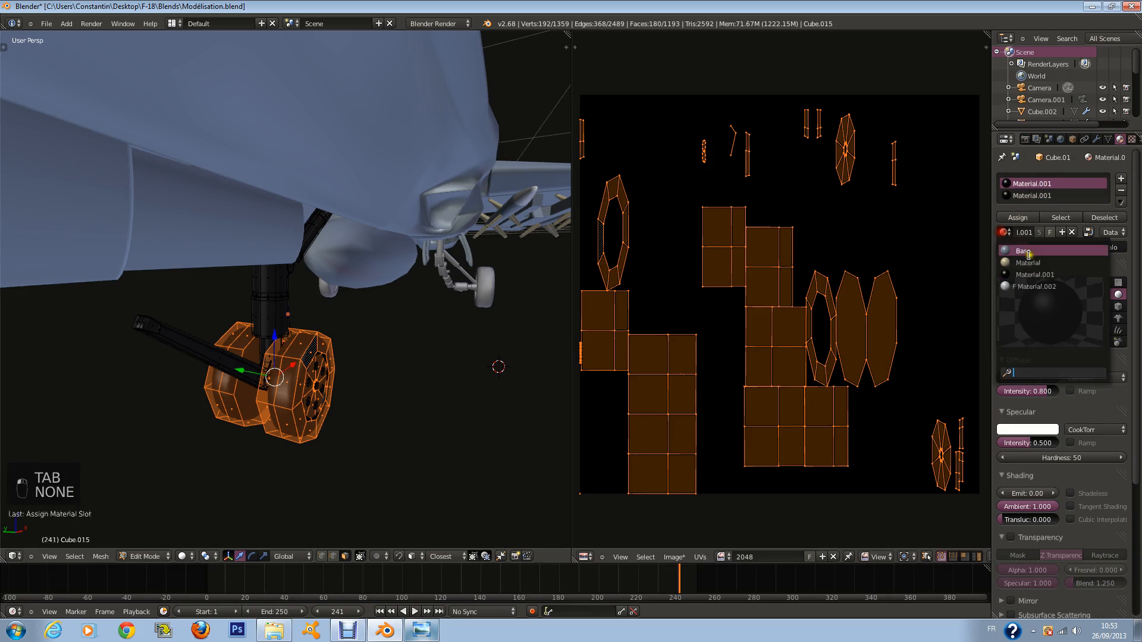
pyautogui.click(1043, 264)
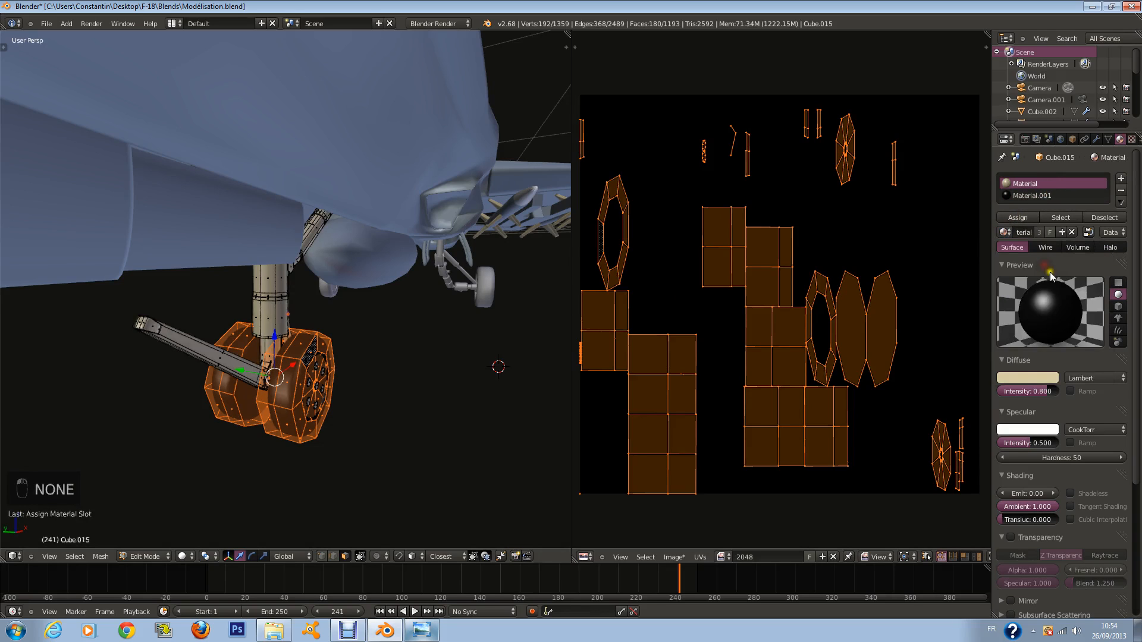
pyautogui.click(1019, 379)
pyautogui.click(993, 265)
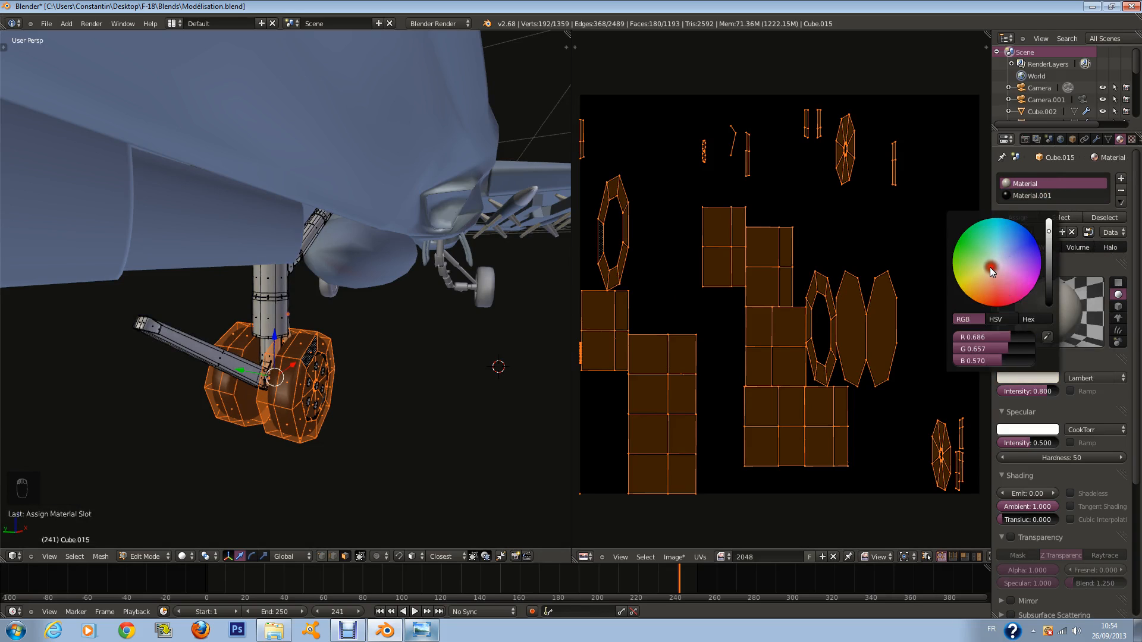
pyautogui.press('Tab')
pyautogui.hotkey('ctrl', 's')
# Circle-select the wheel's central hub disc and its bolts, and assign the light Material slot to those faces
pyautogui.moveTo(361, 344); pyautogui.dragTo(252, 361, button='middle')
pyautogui.scroll(3, 289, 356)
pyautogui.press('Tab')
pyautogui.press('a')
pyautogui.press('a')
pyautogui.press('c')
pyautogui.click(271, 363)
pyautogui.press('c')
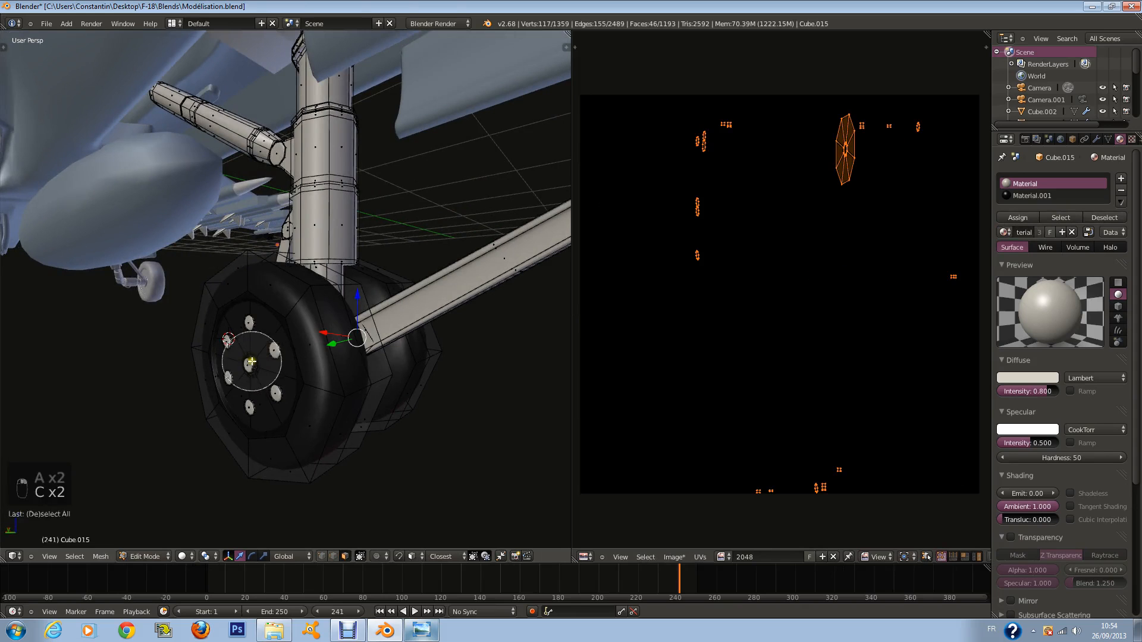
pyautogui.click(252, 361)
pyautogui.click(1035, 196)
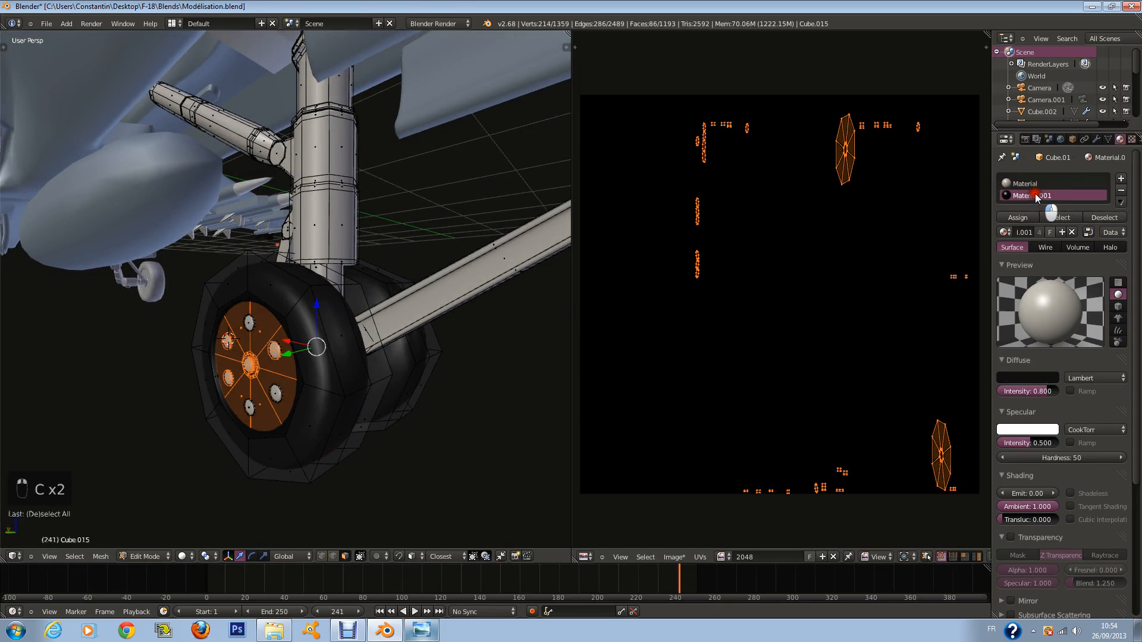
pyautogui.click(1025, 183)
pyautogui.click(1017, 218)
pyautogui.moveTo(256, 345); pyautogui.dragTo(210, 343, button='middle')
pyautogui.press('Tab')
pyautogui.moveTo(266, 370); pyautogui.dragTo(312, 390, button='middle')
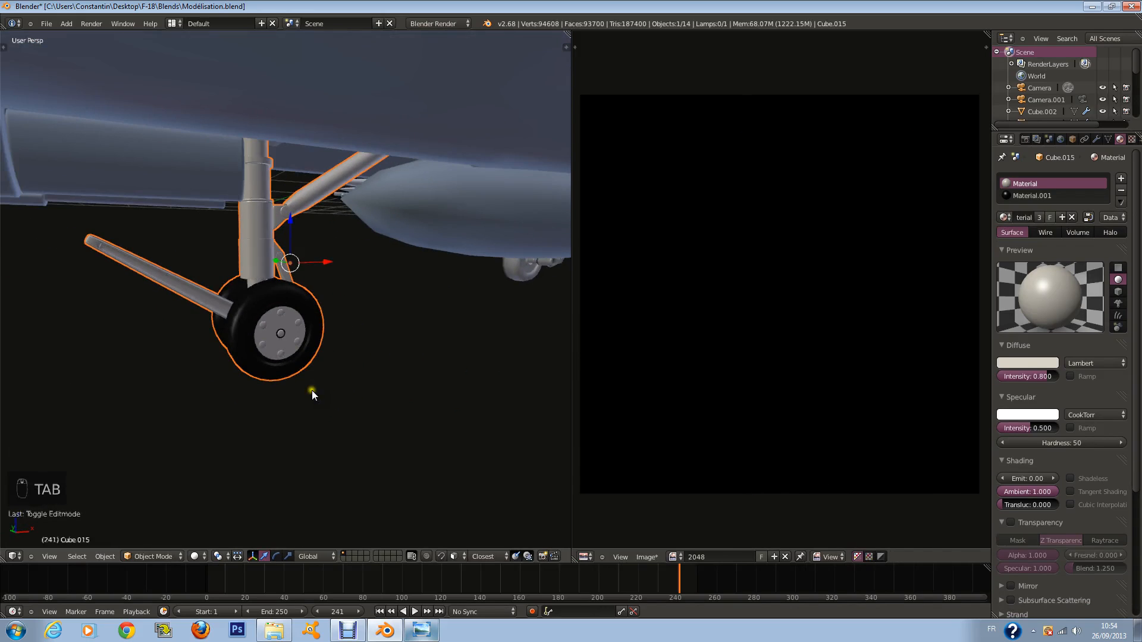
# Select the whole landing gear mesh, set the bake mode to Textures and bake it into the new image
pyautogui.press('Tab')
pyautogui.scroll(3, 333, 380)
pyautogui.press('a')
pyautogui.press('a')
pyautogui.press('a')
pyautogui.press('a')
pyautogui.press('a')
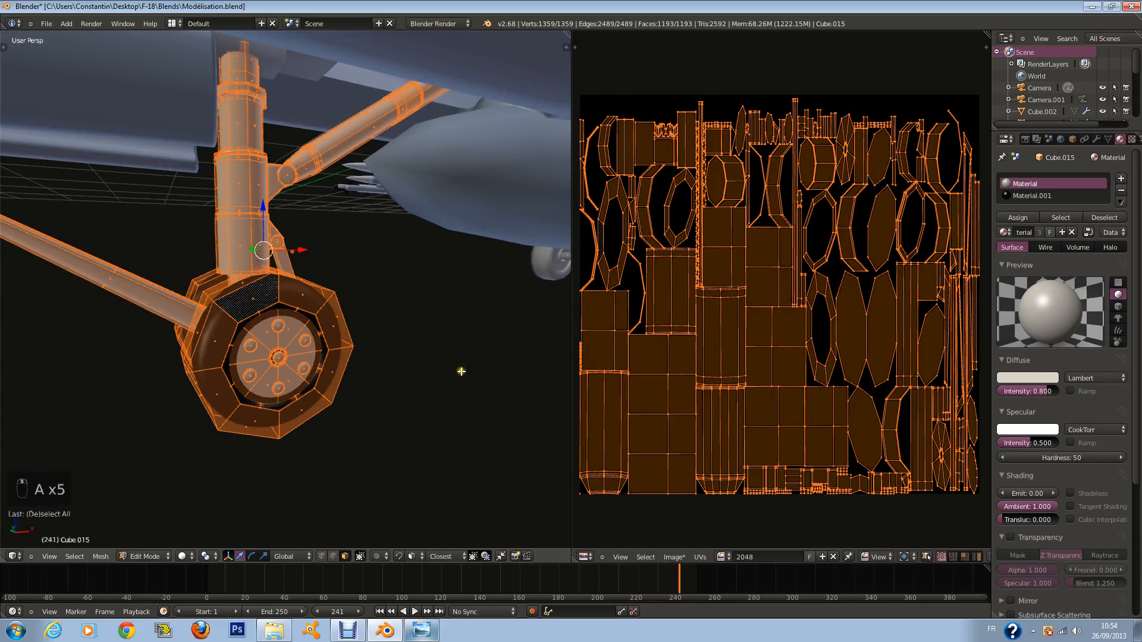
pyautogui.click(1024, 139)
pyautogui.click(1083, 541)
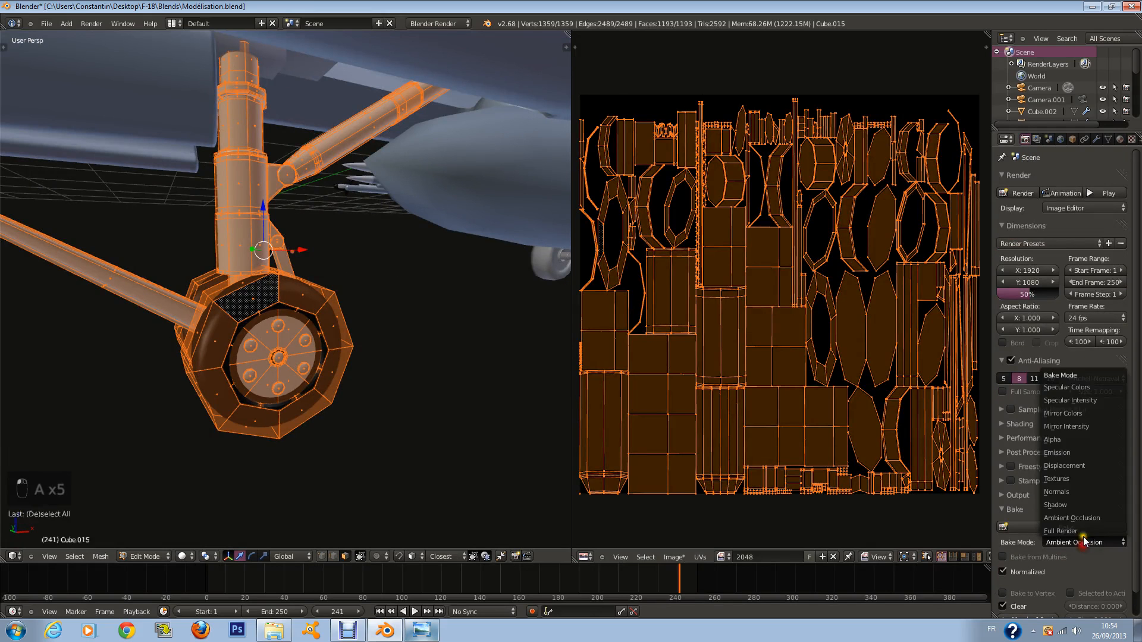
pyautogui.click(1075, 480)
pyautogui.click(1073, 525)
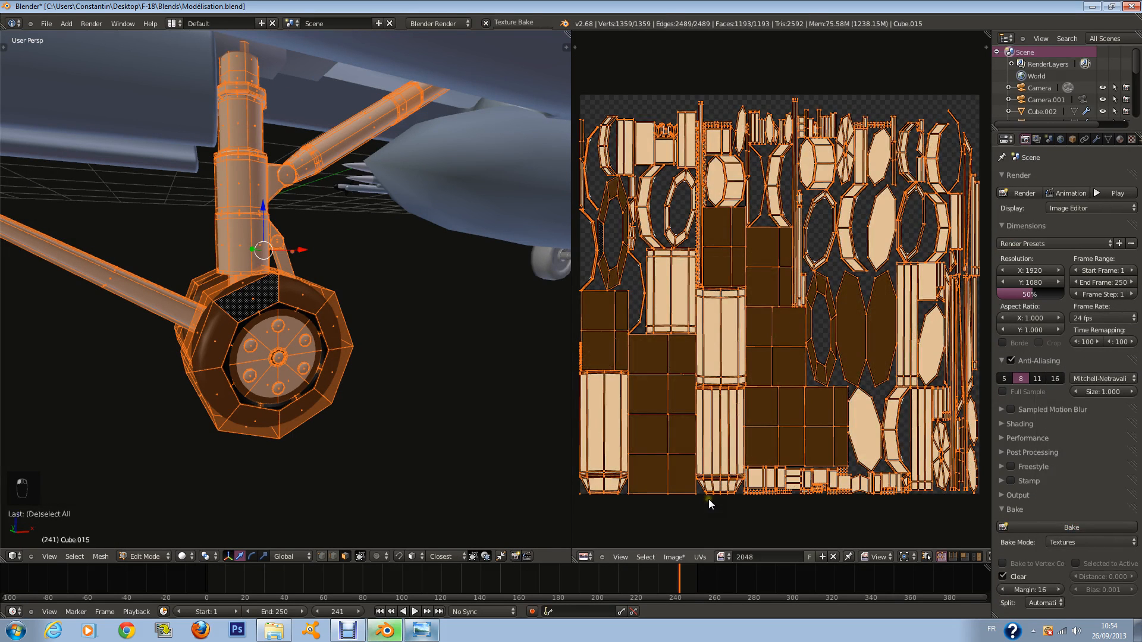
# Save the blend file and return the landing gear to Object Mode
pyautogui.hotkey('ctrl', 's')
pyautogui.press('Tab')
pyautogui.click(654, 556)
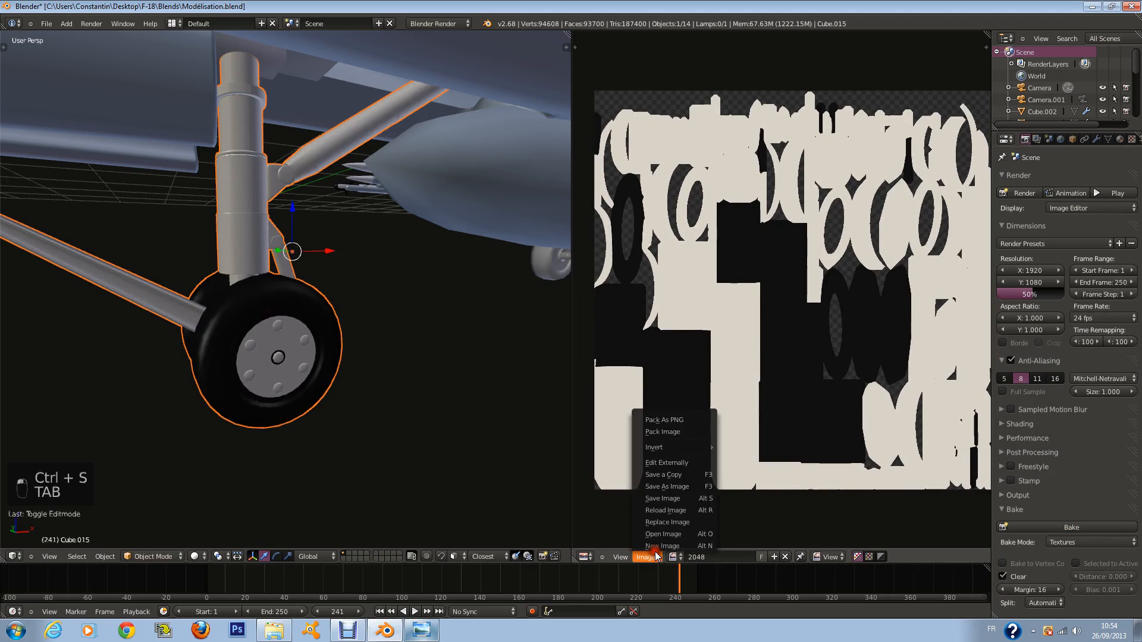
pyautogui.click(669, 487)
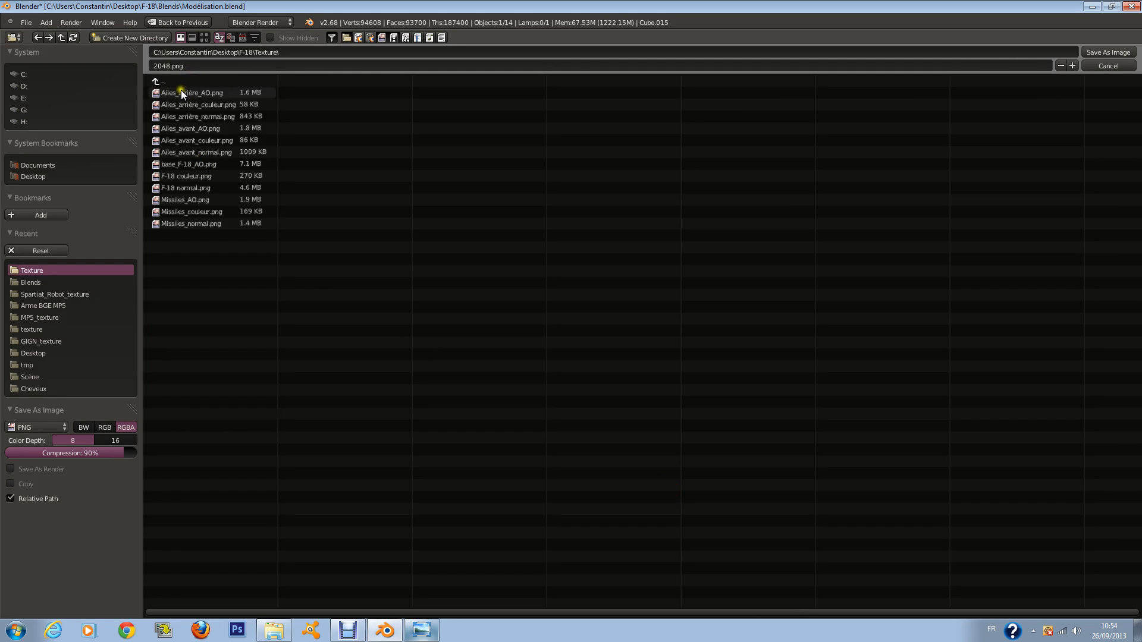
pyautogui.click(107, 425)
pyautogui.click(114, 440)
pyautogui.click(119, 469)
pyautogui.moveTo(122, 454); pyautogui.dragTo(153, 455)
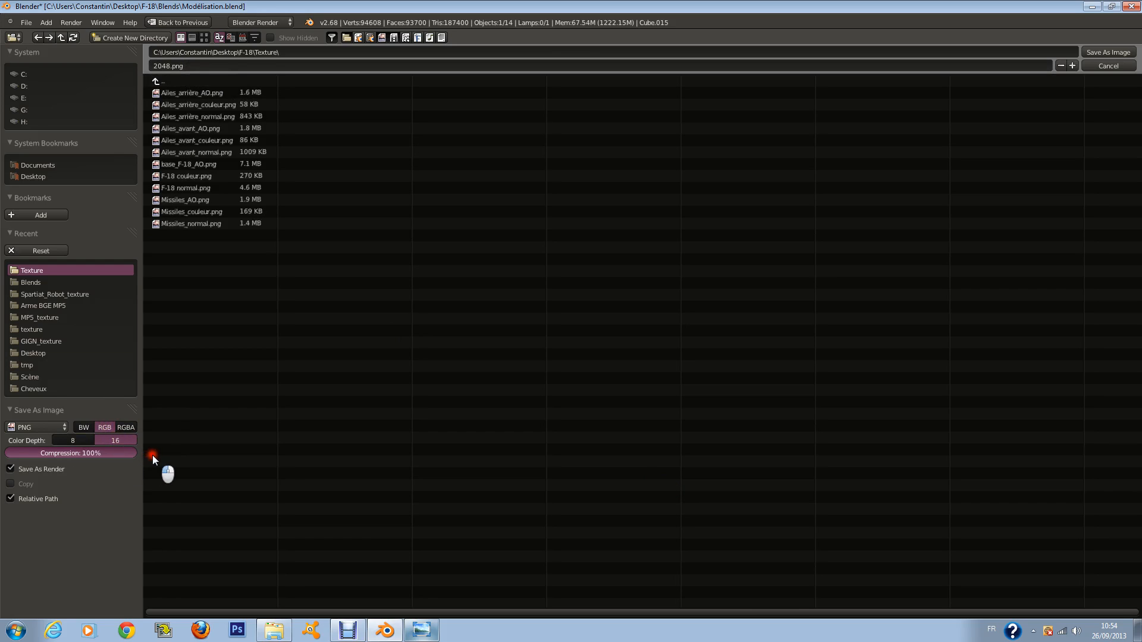
pyautogui.click(1107, 67)
pyautogui.click(674, 557)
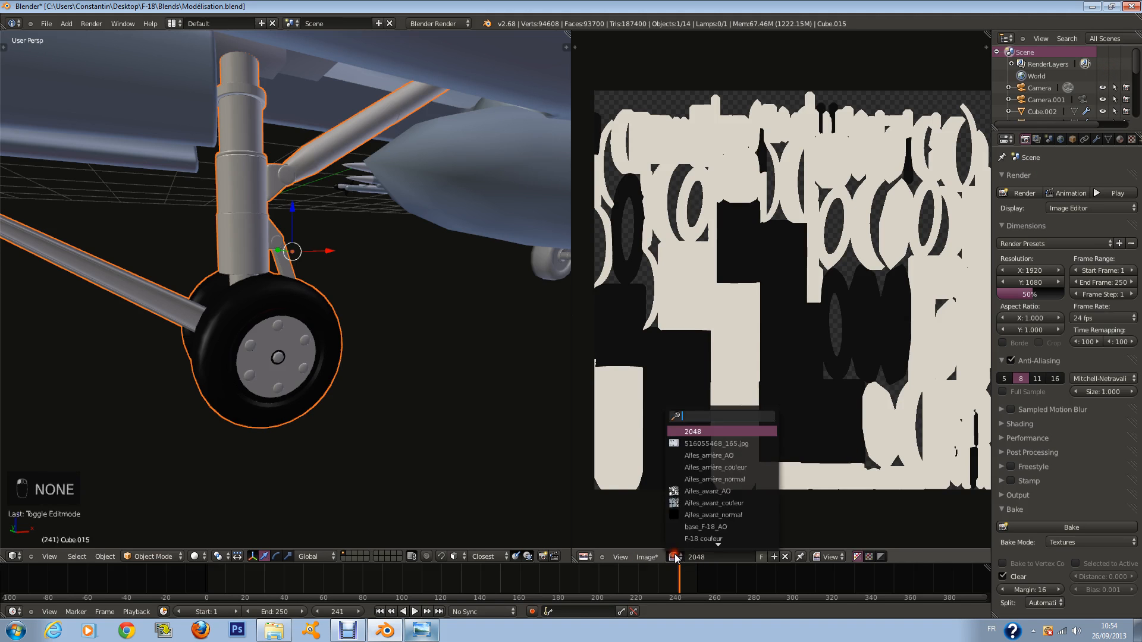
pyautogui.press('Escape')
# Save the baked landing gear image as a PNG in the Texture folder, with a file name starting with Roux_avant
pyautogui.click(646, 557)
pyautogui.click(663, 495)
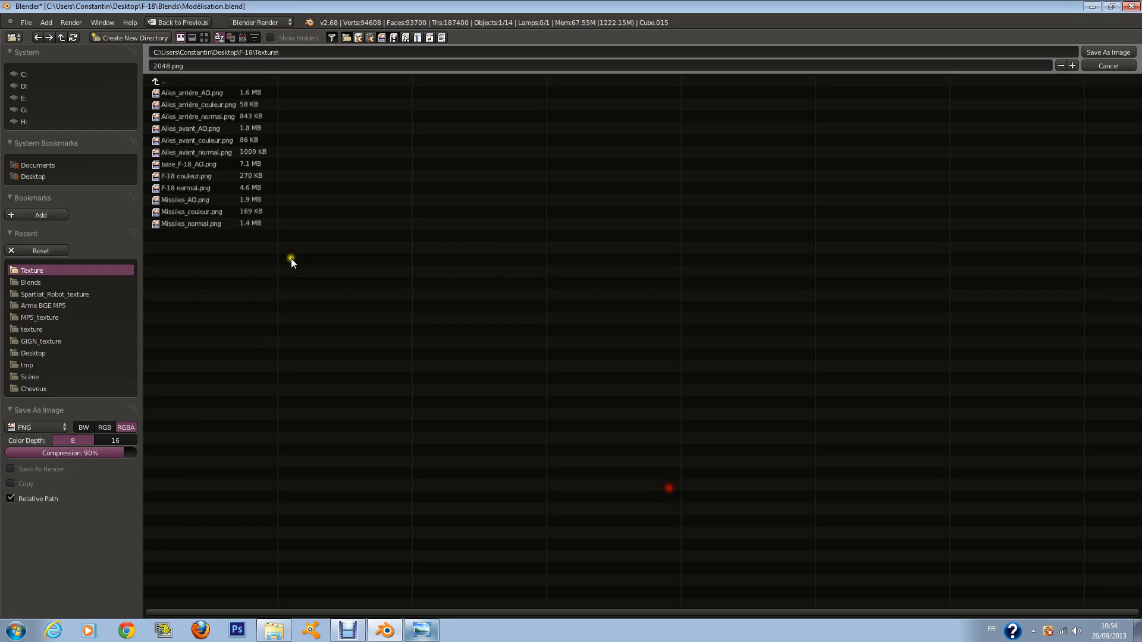
pyautogui.click(172, 65)
pyautogui.write('Roux')
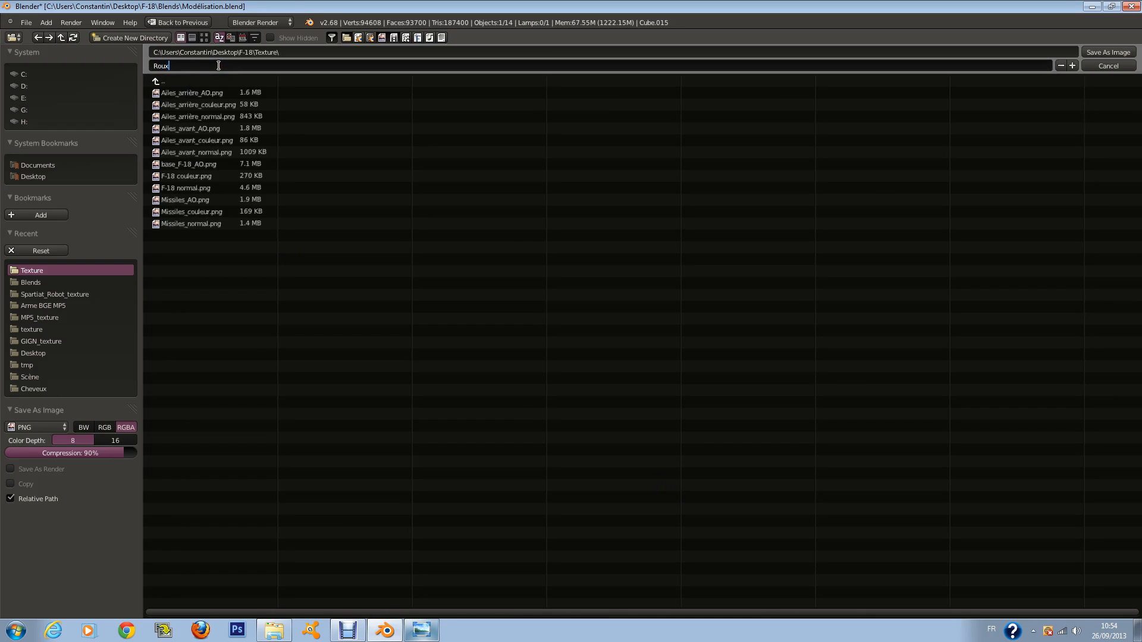
pyautogui.write('_avant')
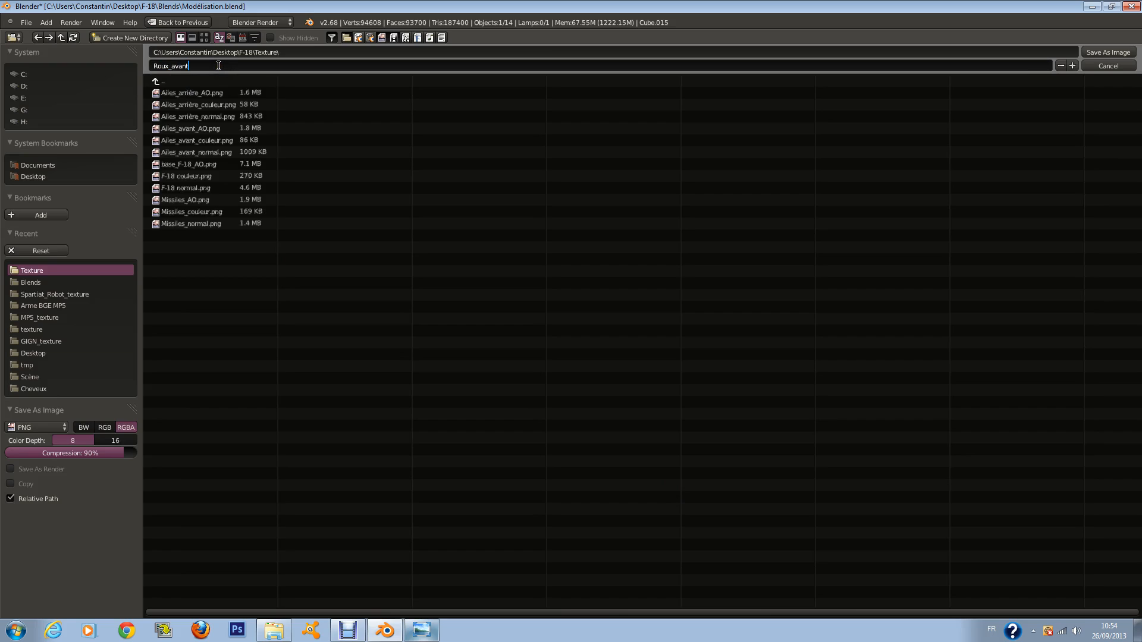